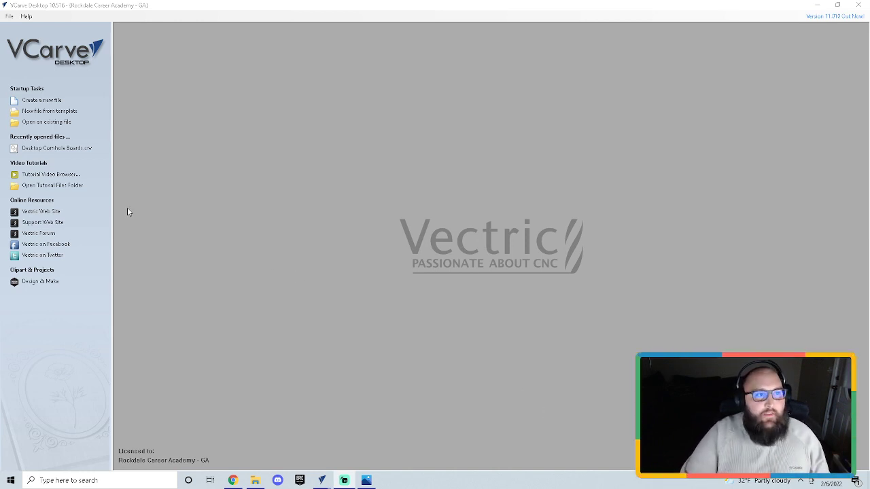
Step: Create a new single-sided job 25 inches wide and 25 inches high with Standard modeling resolution
click(50, 102)
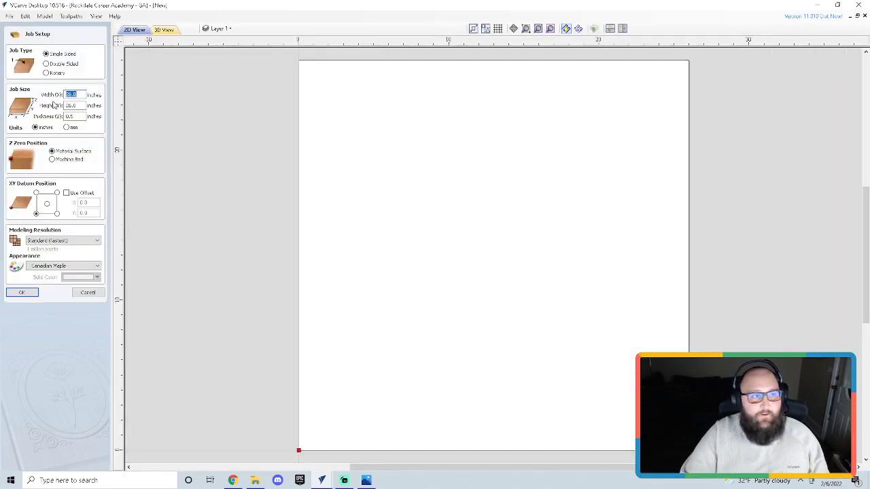
click(81, 93)
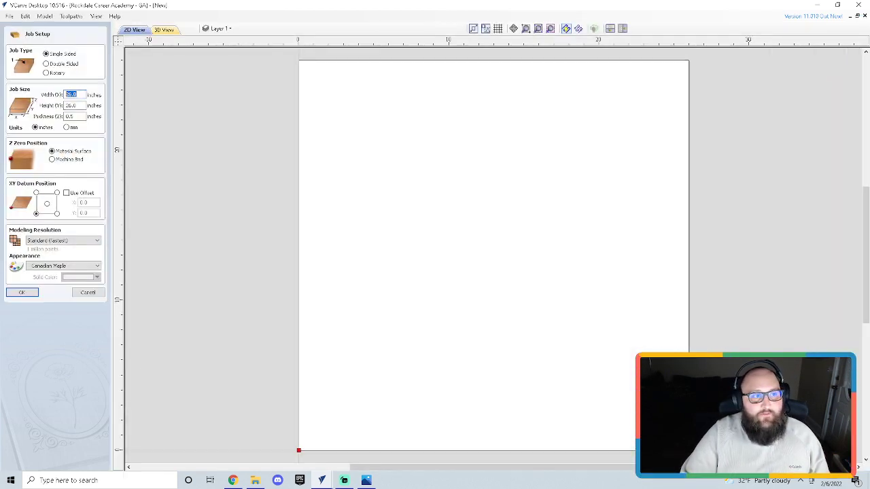
text(260)
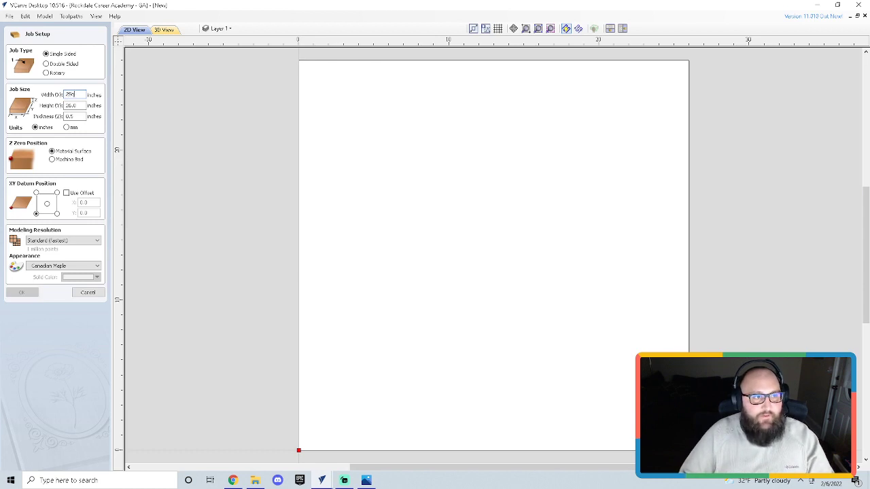
key(BackSpace)
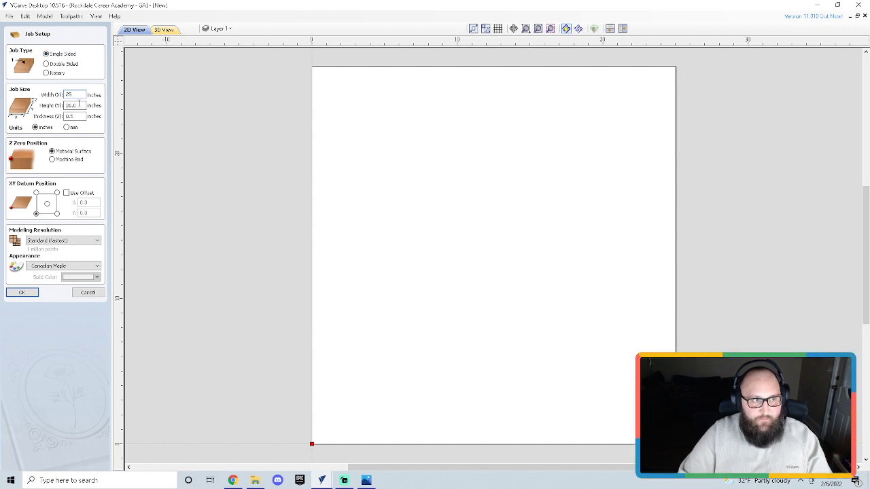
key(Tab)
text(2)
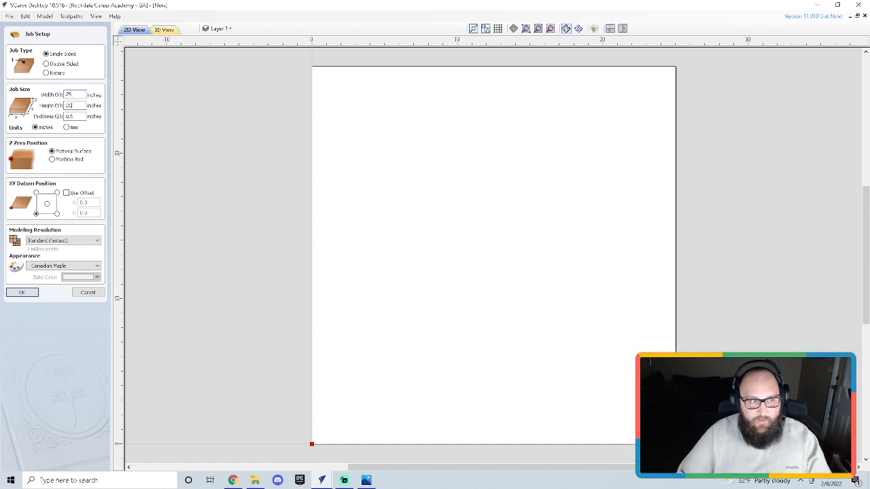
key(Tab)
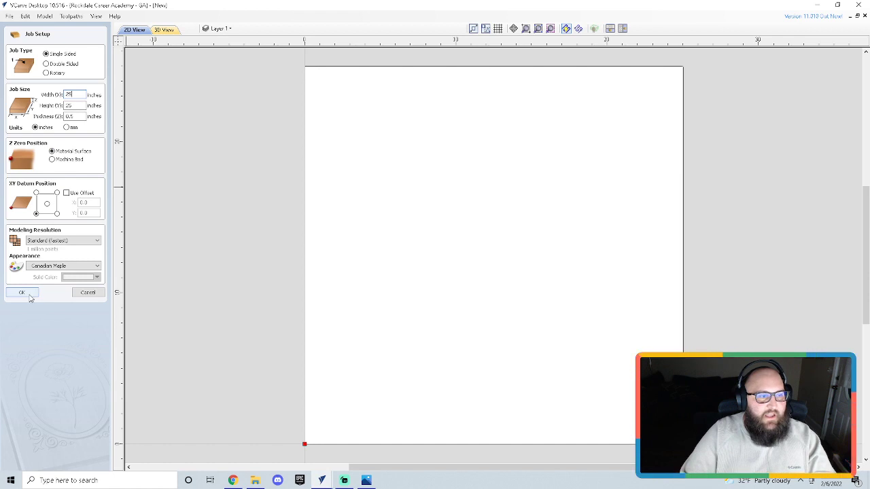
click(58, 242)
click(58, 248)
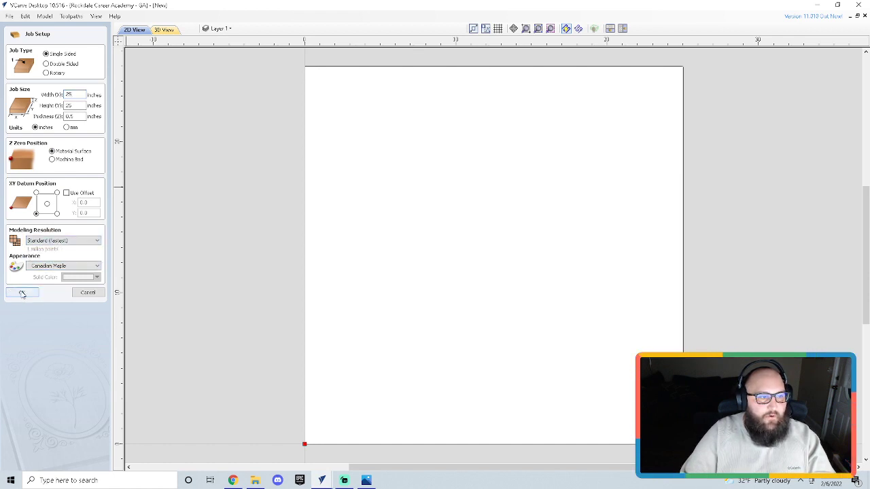
click(31, 293)
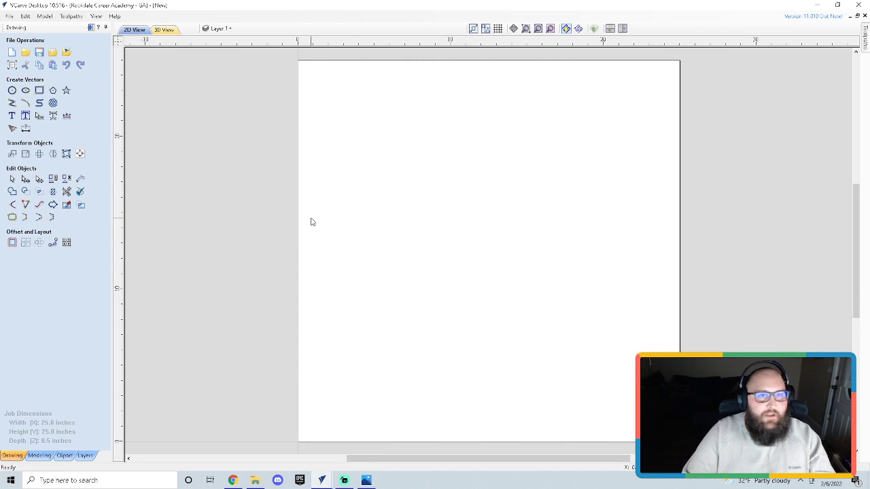
Step: Bring the valentines-day heart picture straight into the job from outside the program, and delete it again
key(alt+Tab)
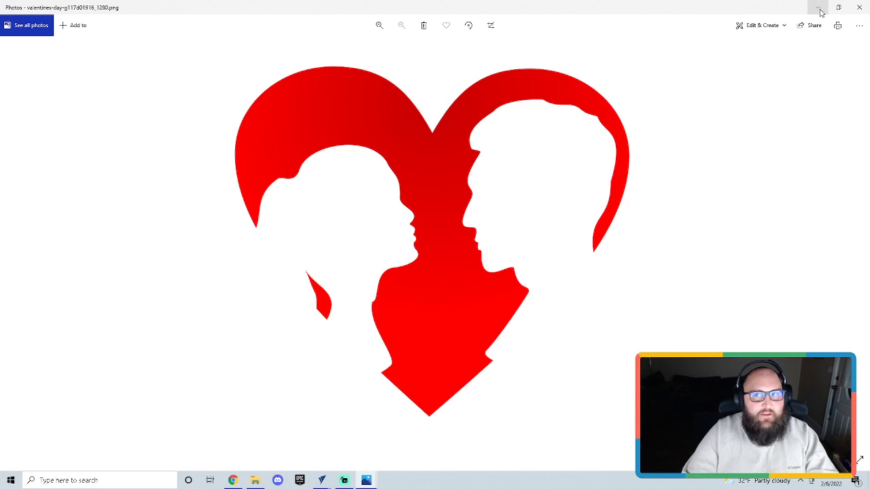
click(866, 9)
drag(385, 247, 476, 242)
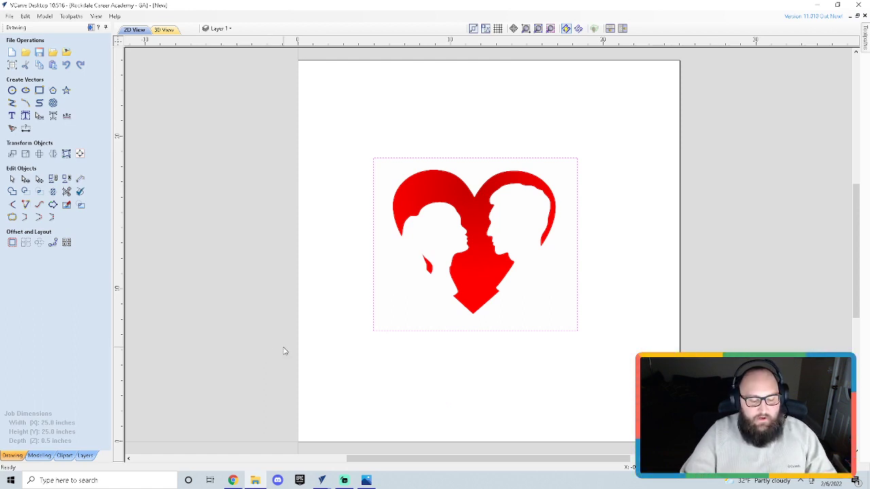
click(467, 262)
key(Delete)
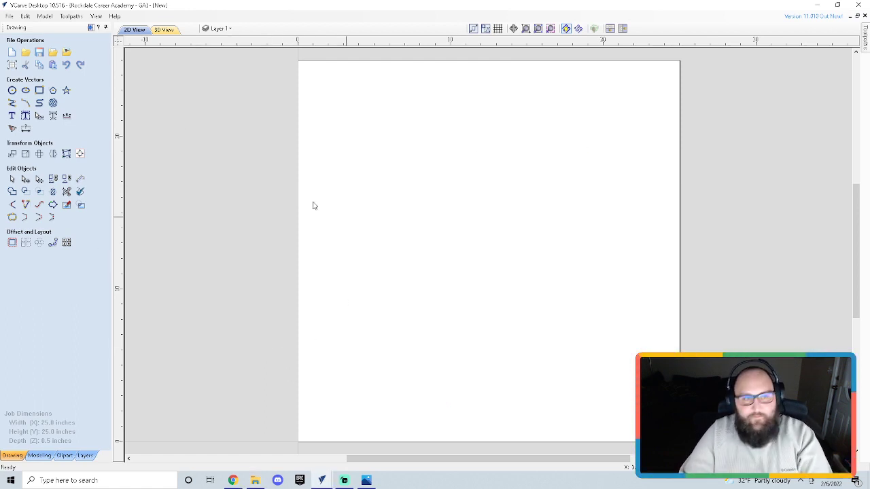
Step: Import the valentines-day heart picture from the Desktop folder into the job as a bitmap
click(9, 16)
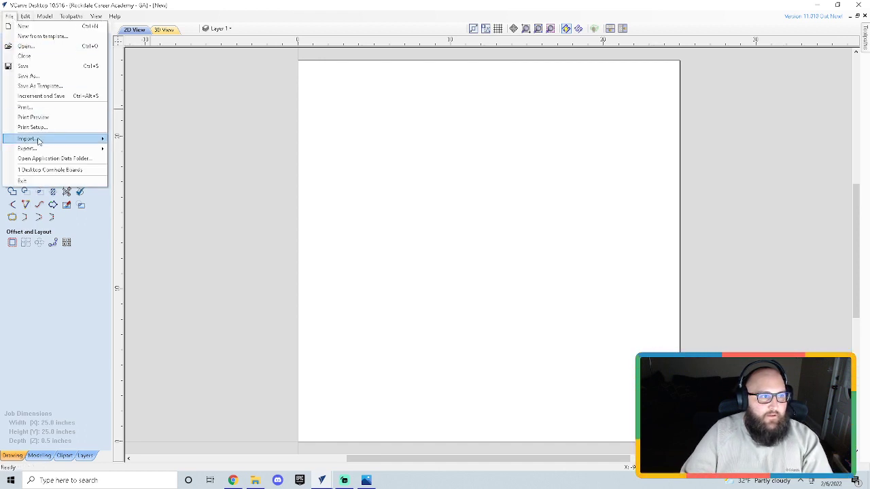
mouse_move(38, 139)
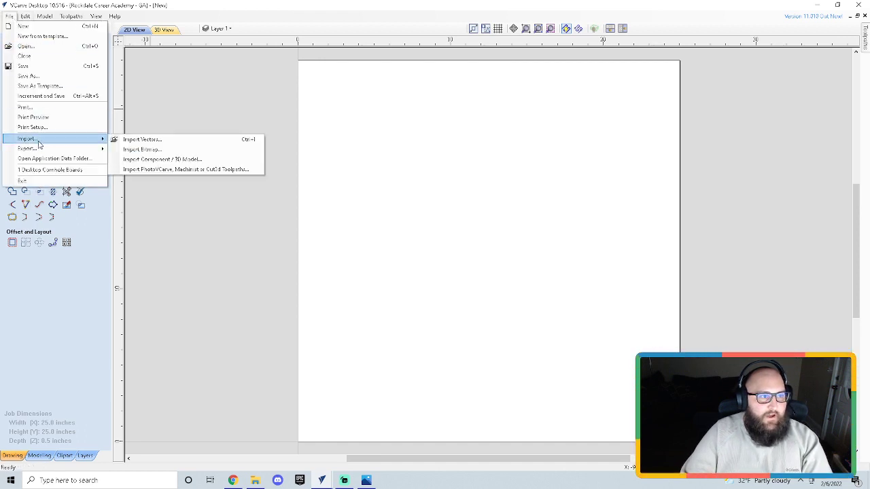
click(150, 148)
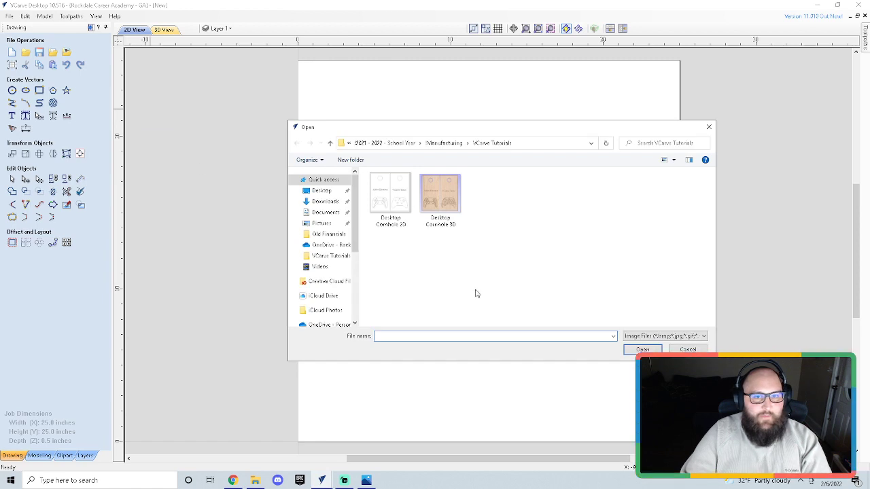
click(327, 193)
double_click(441, 266)
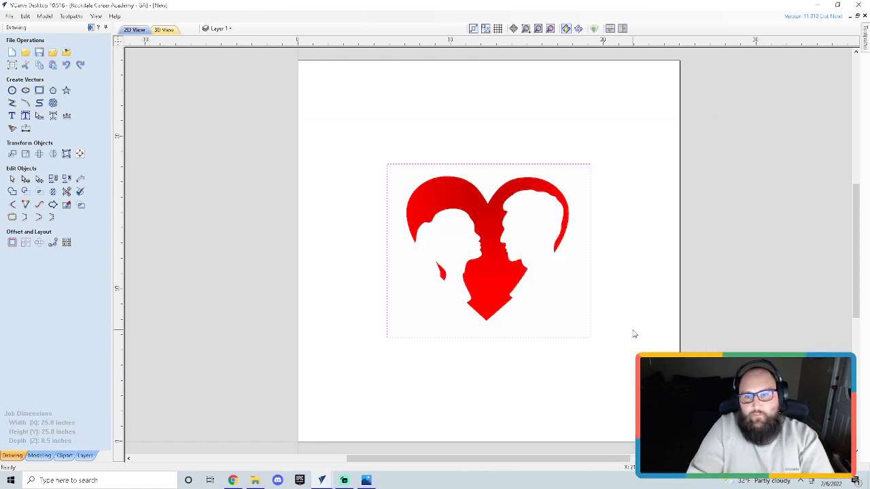
Step: Try to enlarge the heart bitmap freehand from two opposite corners to about 23.8 inches wide, and undo both resizes
scroll(633, 334, up, 1)
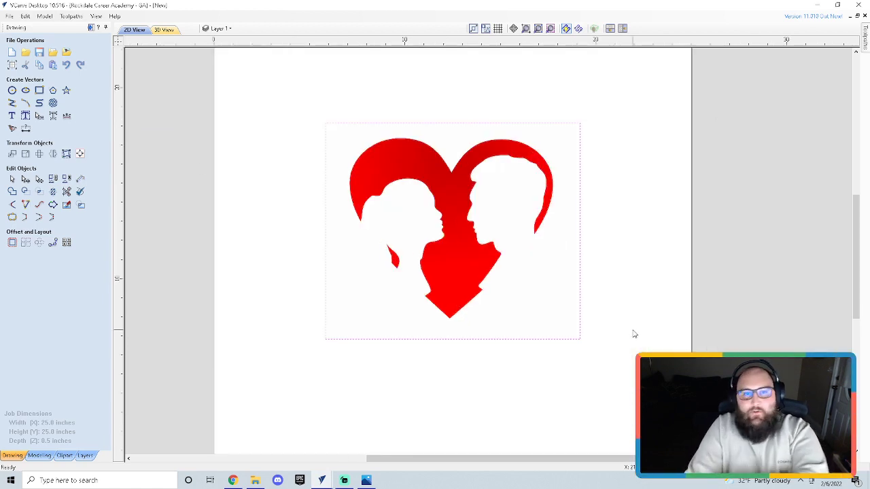
scroll(548, 284, down, 1)
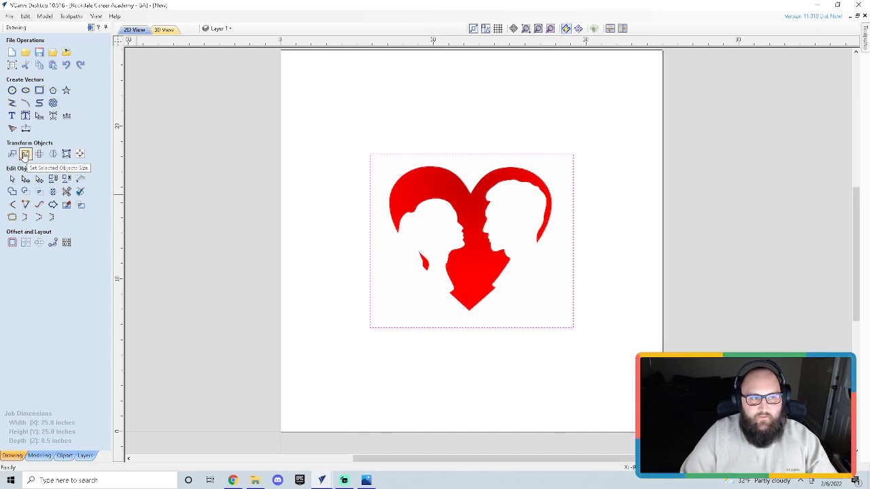
click(25, 154)
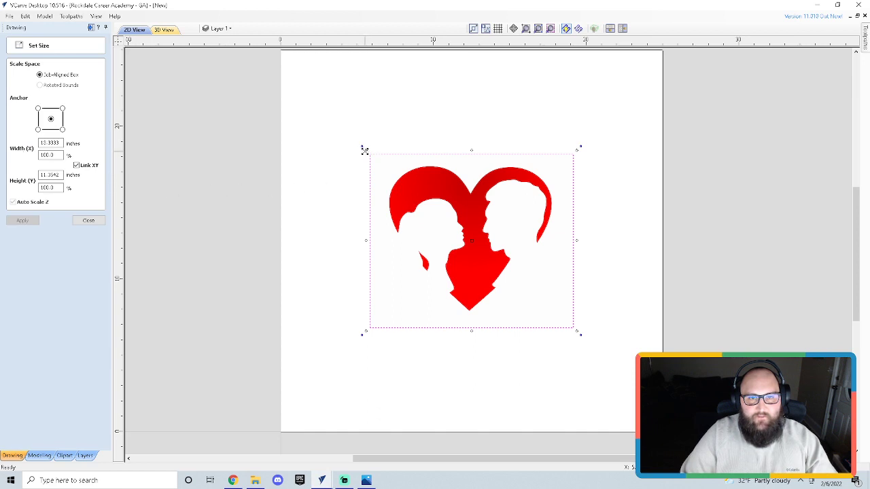
drag(363, 147, 308, 82)
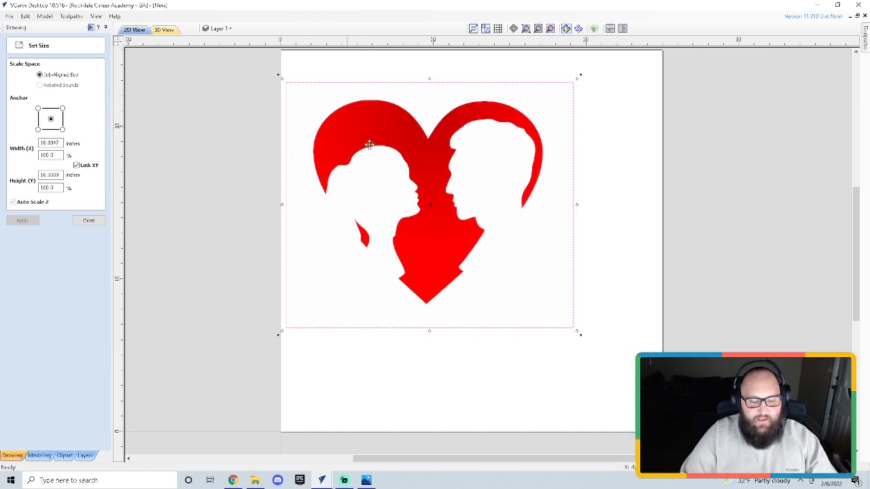
drag(575, 329, 680, 391)
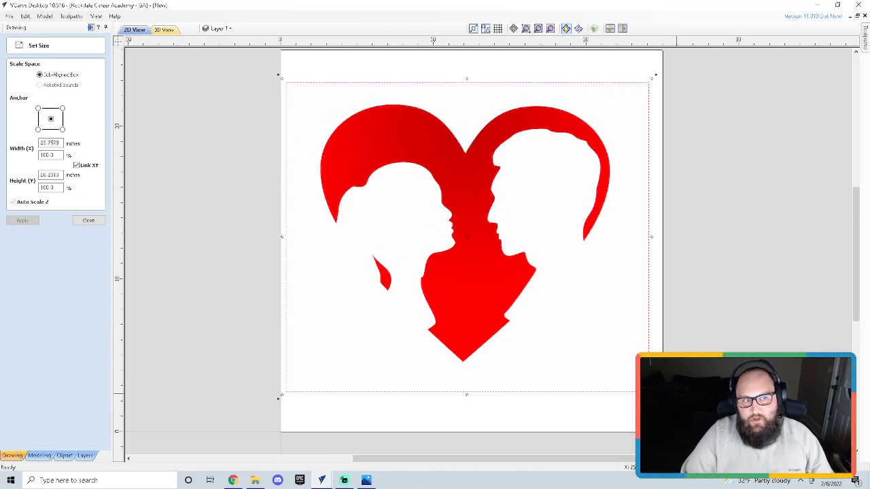
key(ctrl+z)
key(ctrl+z)
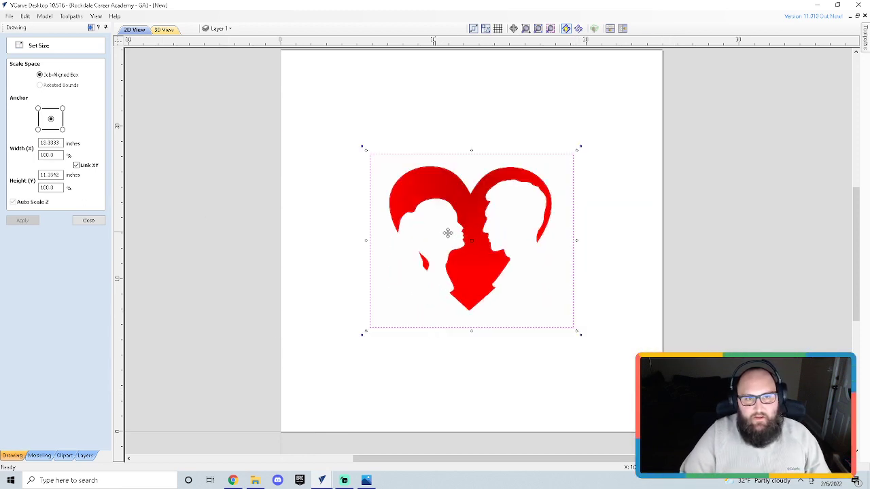
Step: Scale the heart bitmap to 180% about its center with width and height linked, and deselect it
double_click(47, 155)
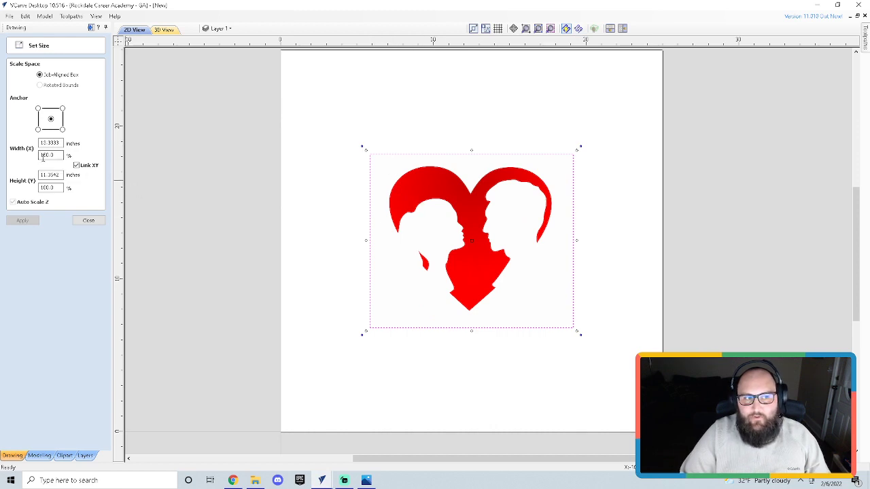
text(180)
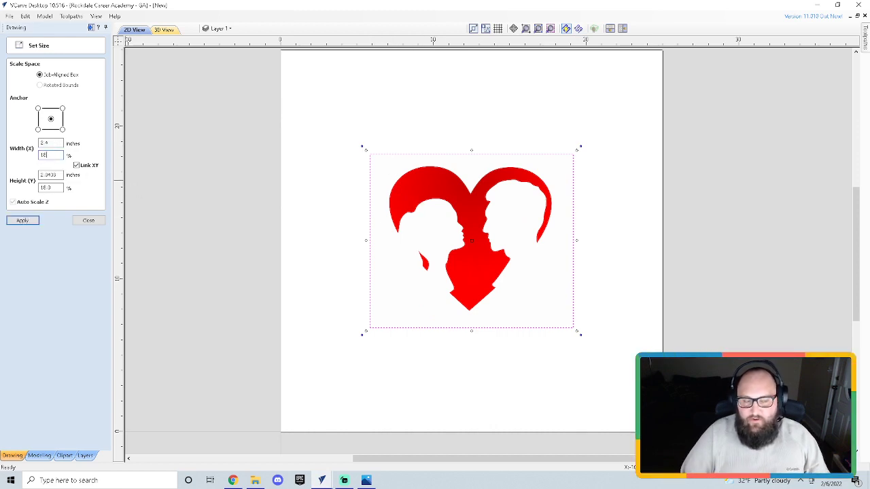
key(Return)
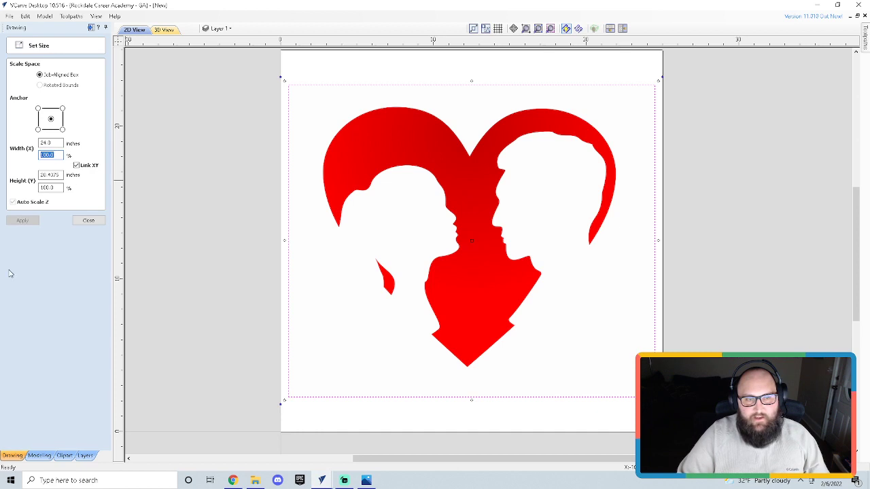
click(89, 220)
click(227, 239)
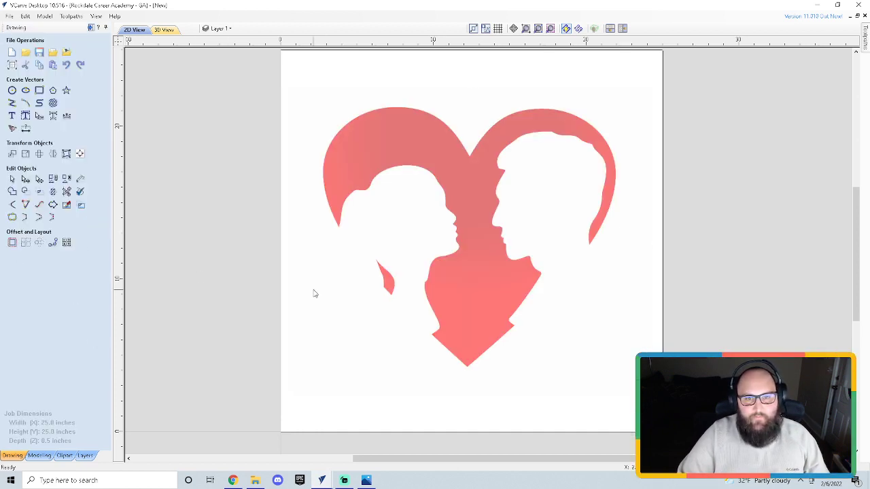
Step: Start a bitmap trace of the enlarged heart picture using the Color tracing type
click(495, 259)
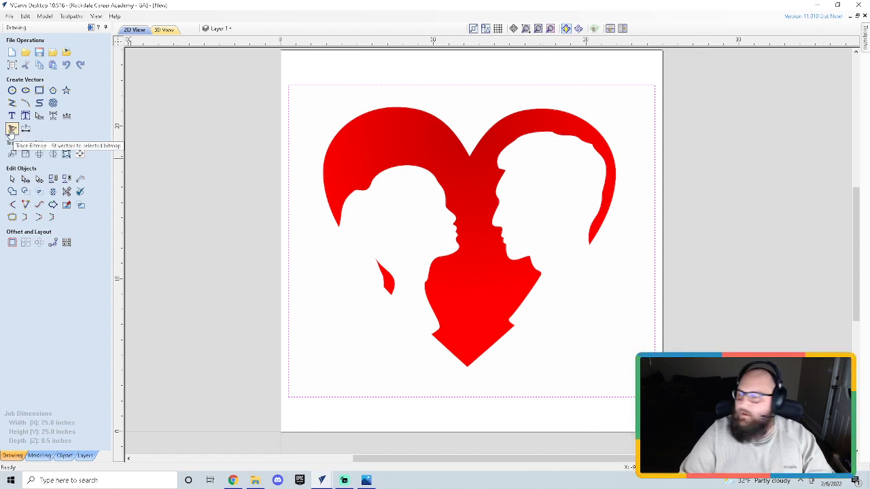
click(11, 130)
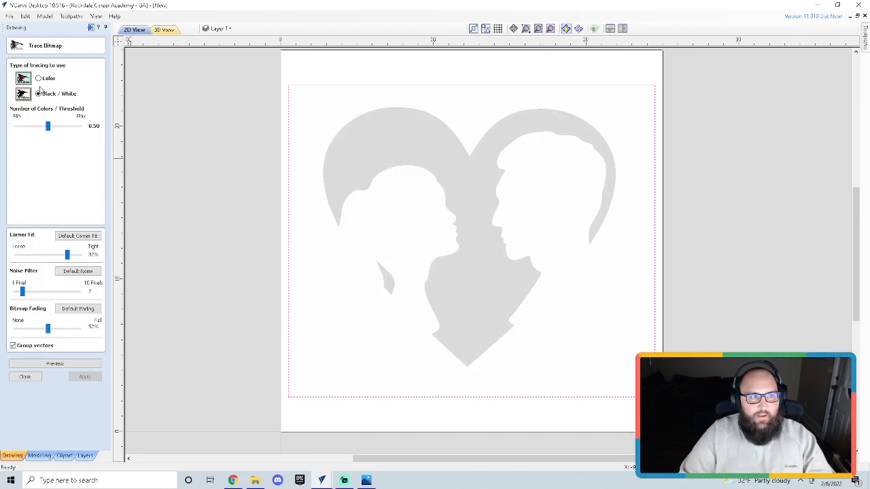
mouse_move(47, 130)
mouse_down()
mouse_move(72, 129)
mouse_move(47, 128)
mouse_up()
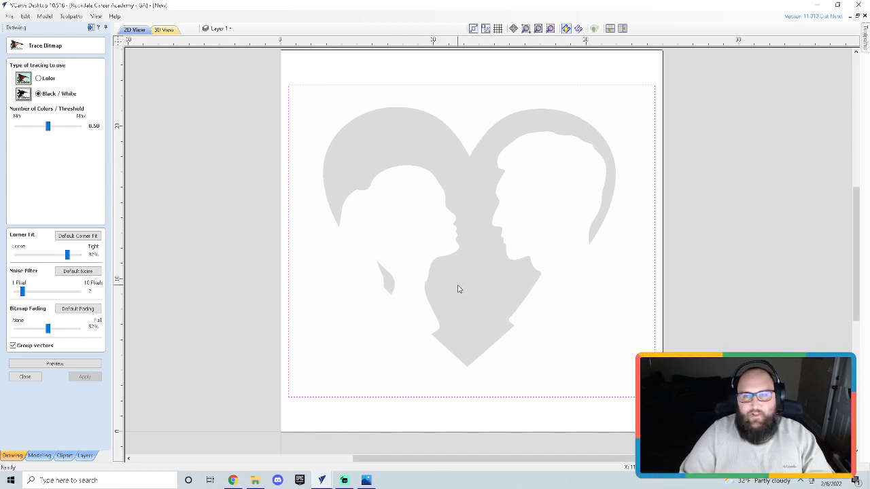
click(39, 79)
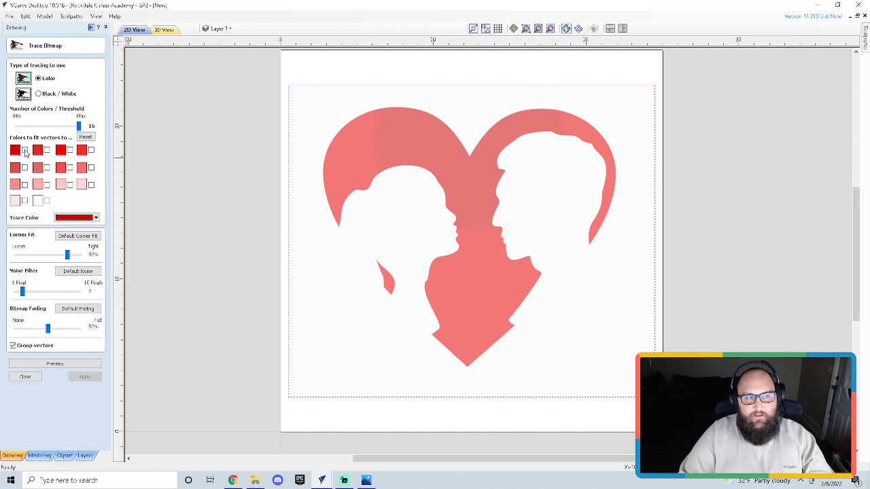
Step: Include every red and pink shade, down to the palest pink, in the colors to fit vectors to
click(69, 150)
click(91, 150)
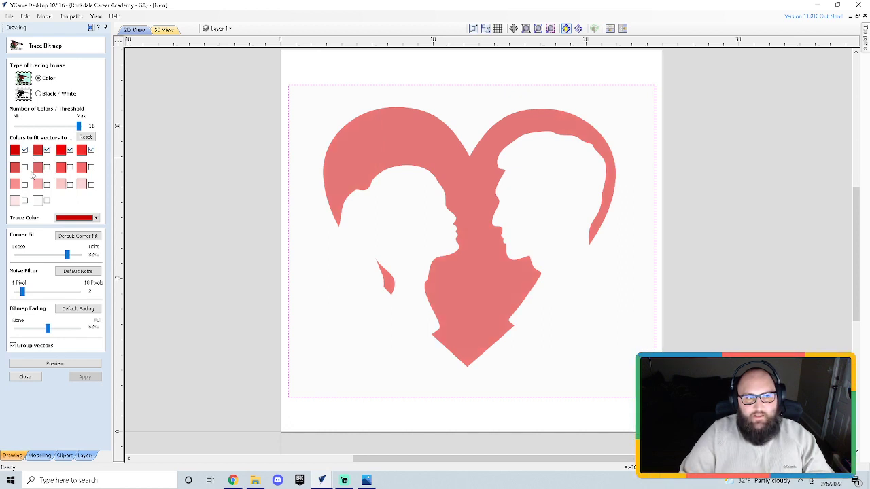
click(24, 167)
click(46, 167)
click(70, 167)
click(92, 168)
click(26, 185)
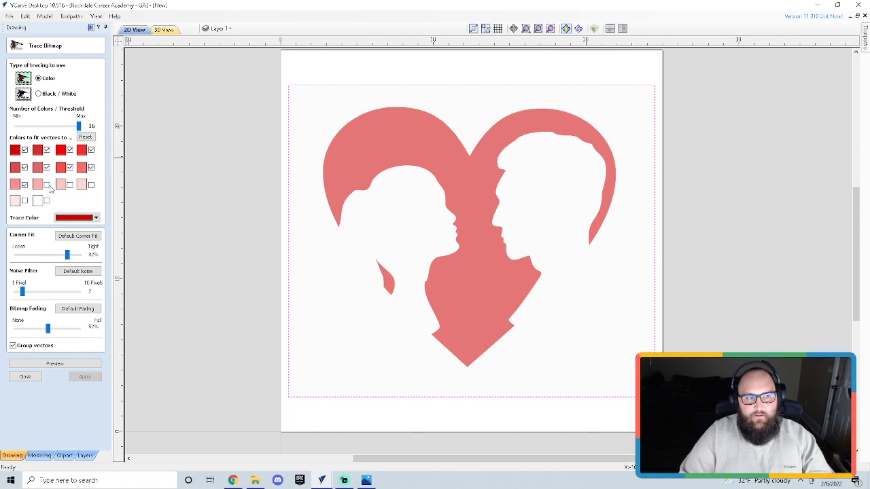
click(47, 185)
click(69, 184)
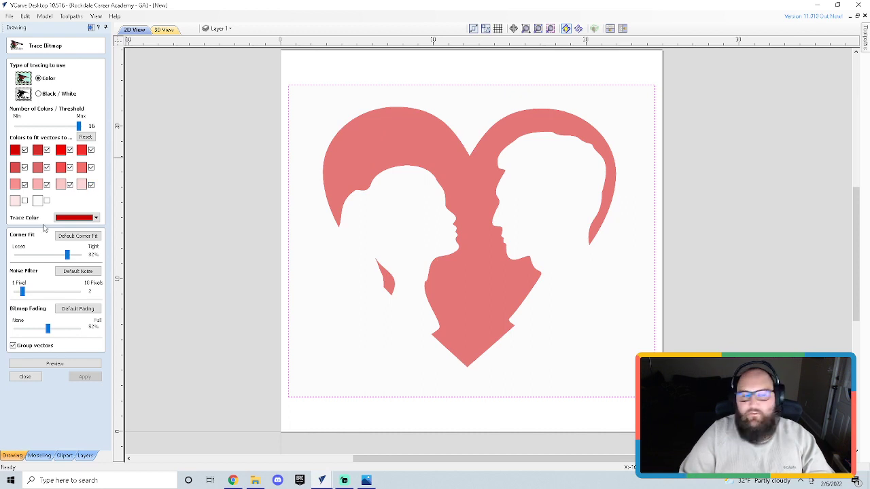
click(25, 200)
Step: Compare the trace area with and without white by toggling that color repeatedly, leaving white excluded
click(46, 202)
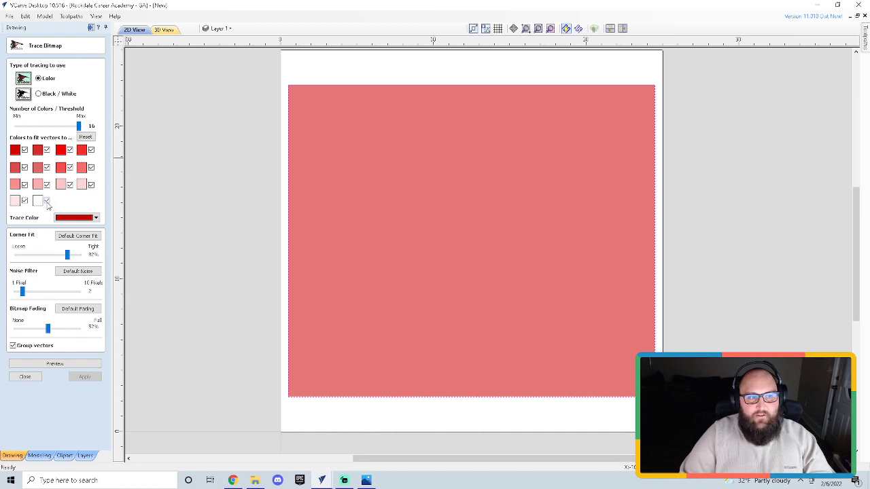
click(46, 201)
click(46, 201)
click(47, 201)
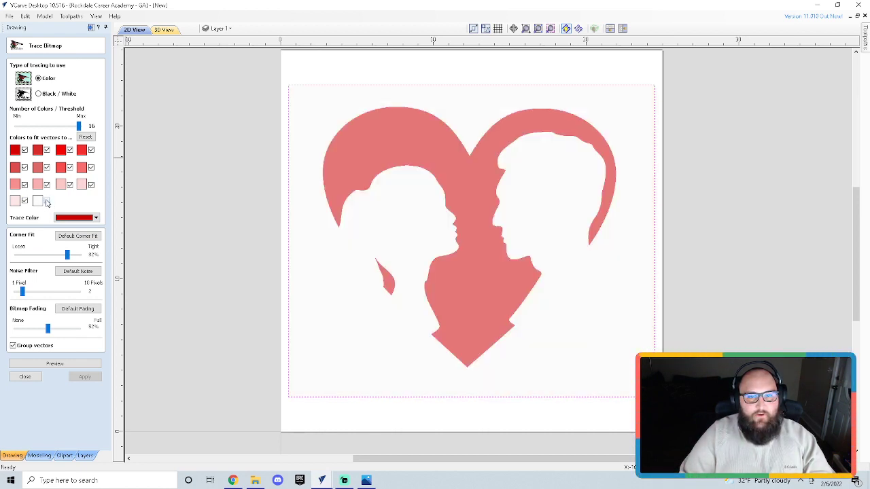
click(47, 201)
click(46, 201)
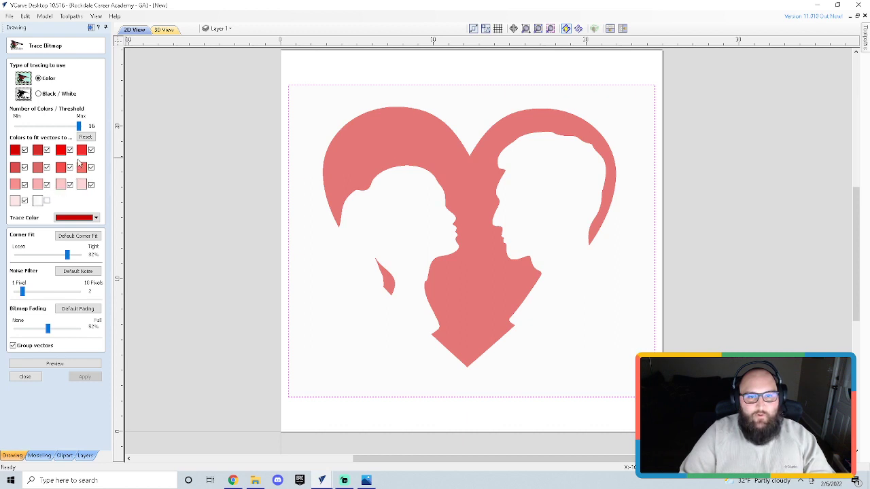
Step: Preview and apply the bitmap trace with white excluded from the fitted colors, and close the tracing tool
click(47, 202)
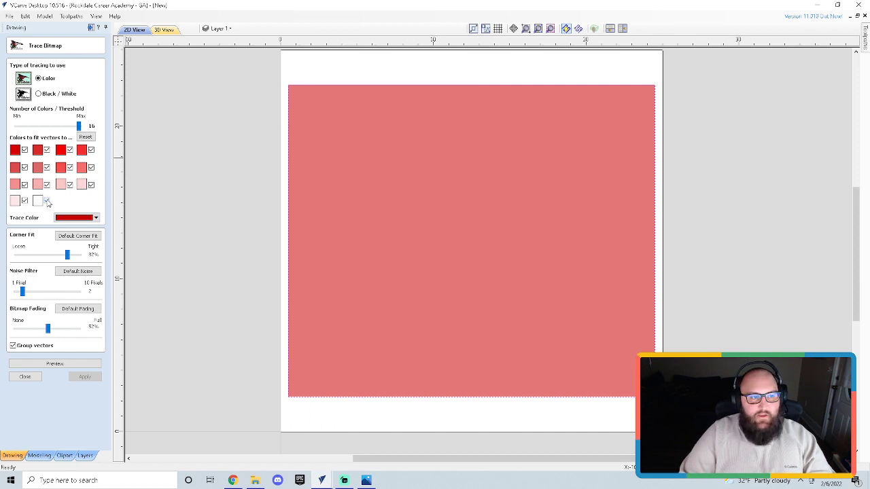
click(47, 201)
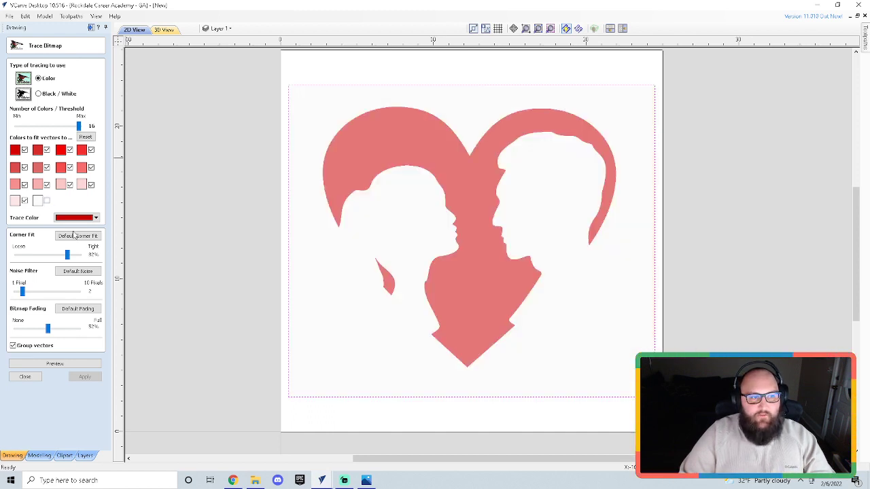
click(53, 365)
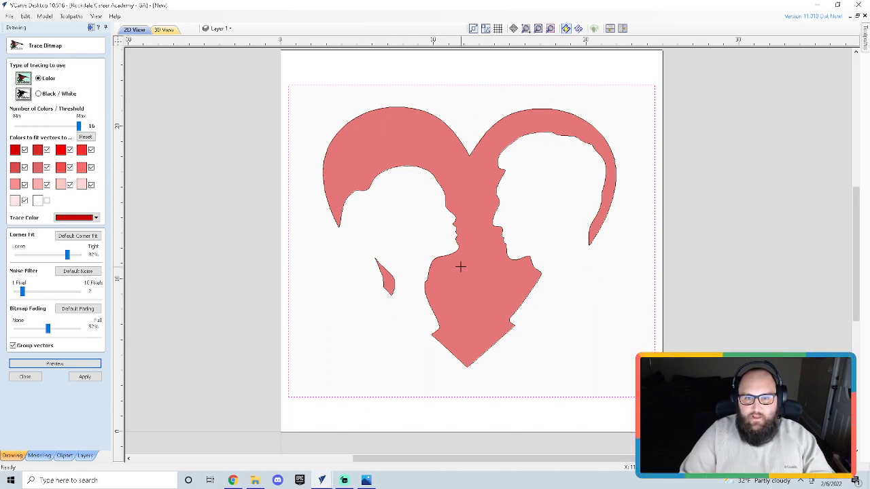
click(85, 378)
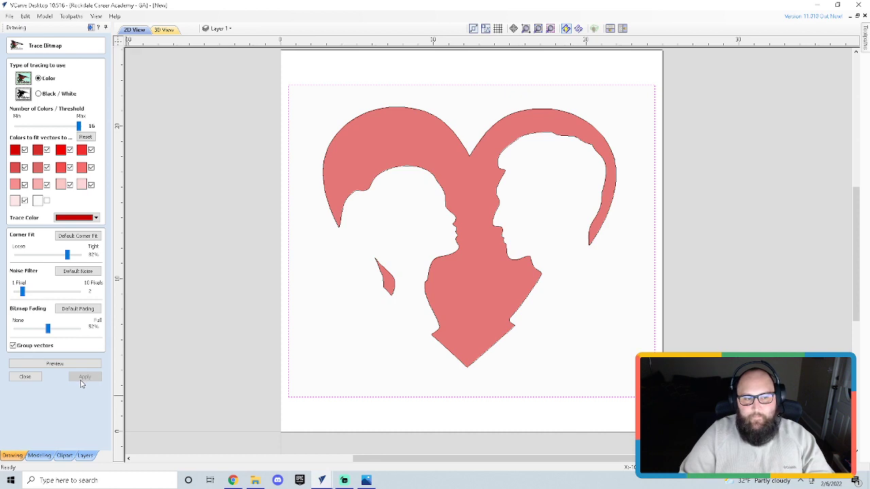
click(24, 378)
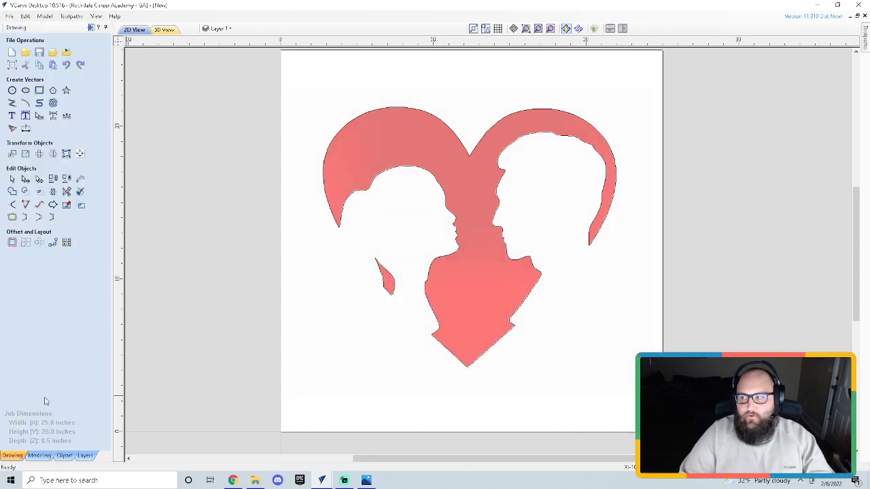
Step: Inspect how the traced outline follows the heart picture along the two facing profiles, selecting the bitmap
scroll(497, 207, up, 5)
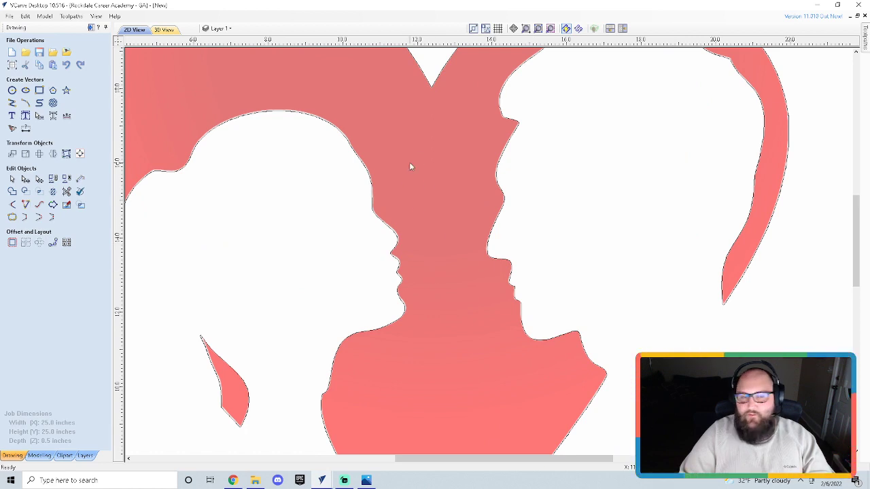
click(509, 220)
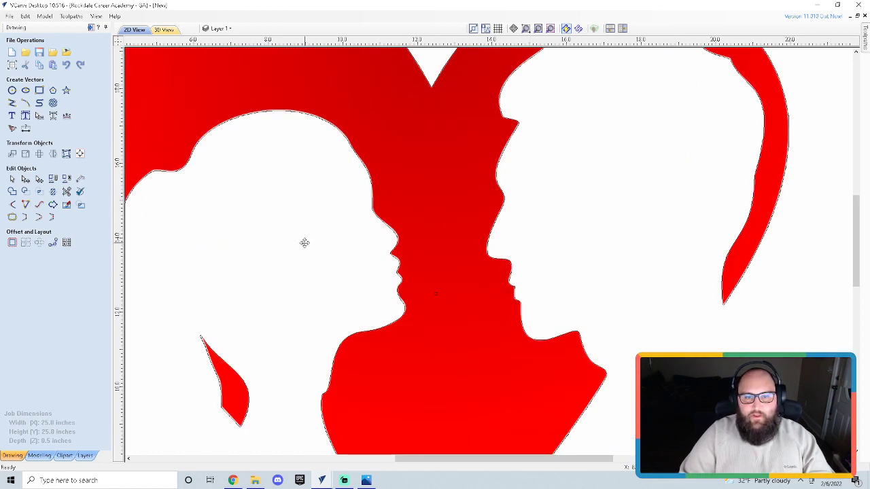
scroll(310, 246, down, 3)
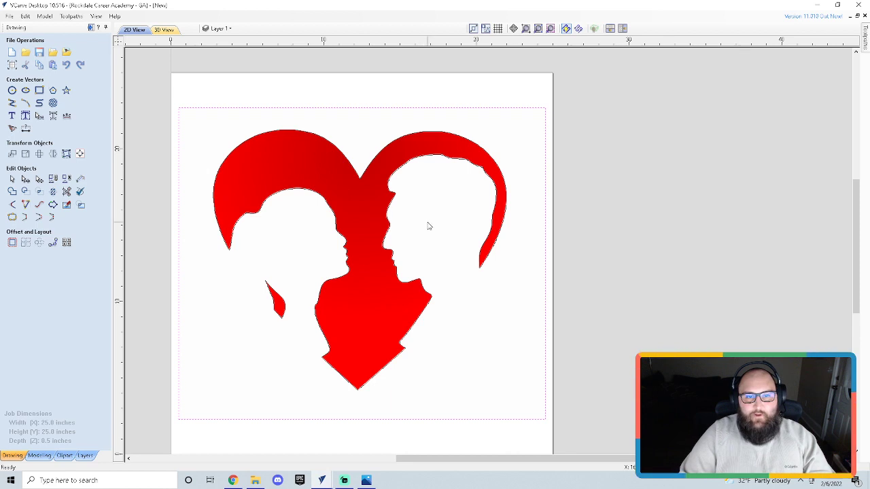
Step: Compare the traced vectors with and without the picture behind them by toggling the Bitmap Layer's visibility
click(215, 30)
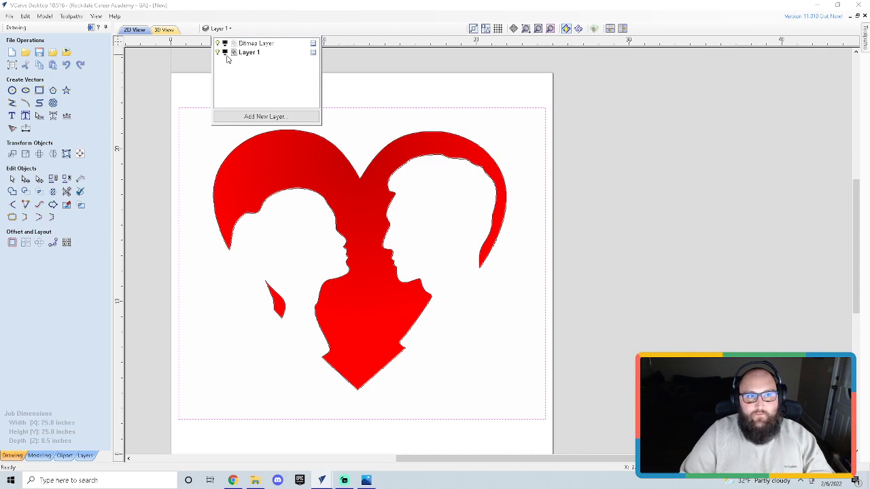
click(226, 45)
click(217, 44)
click(218, 45)
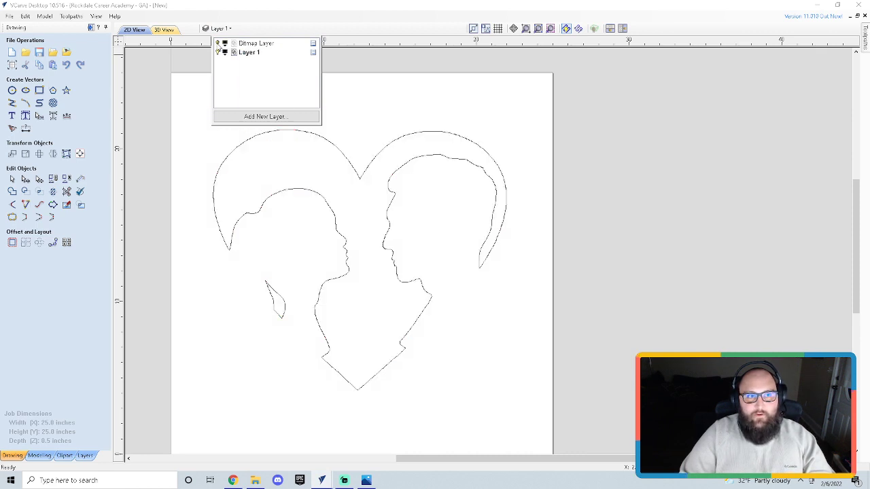
click(218, 43)
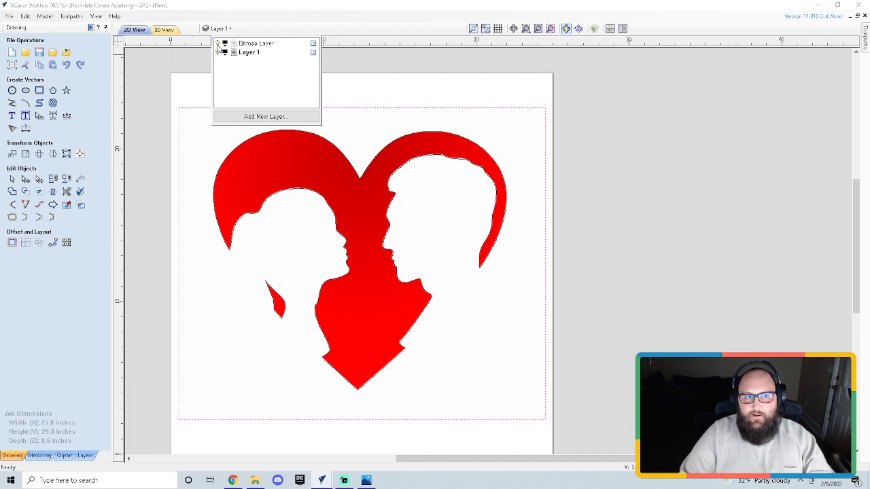
click(218, 43)
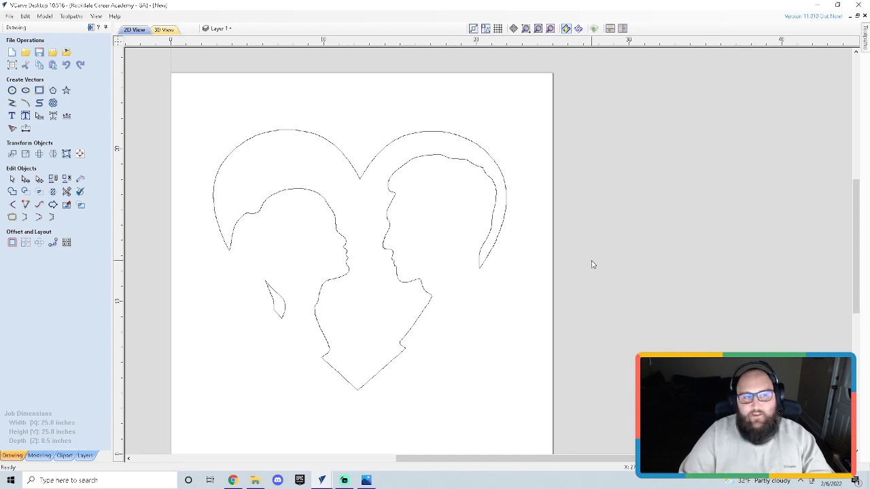
click(217, 44)
click(218, 44)
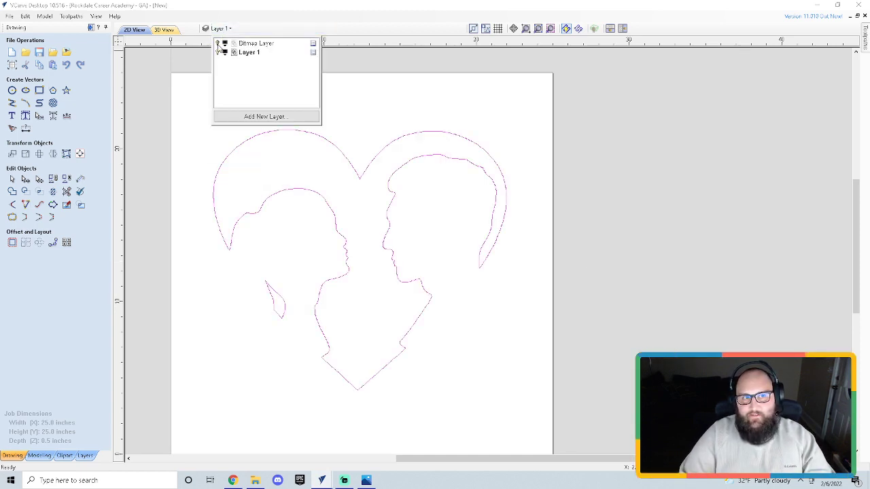
click(218, 44)
click(218, 43)
click(218, 43)
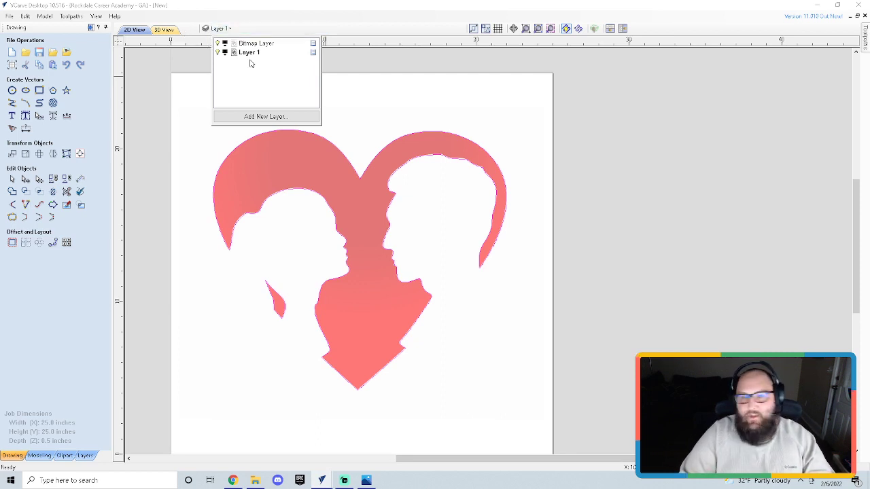
click(461, 168)
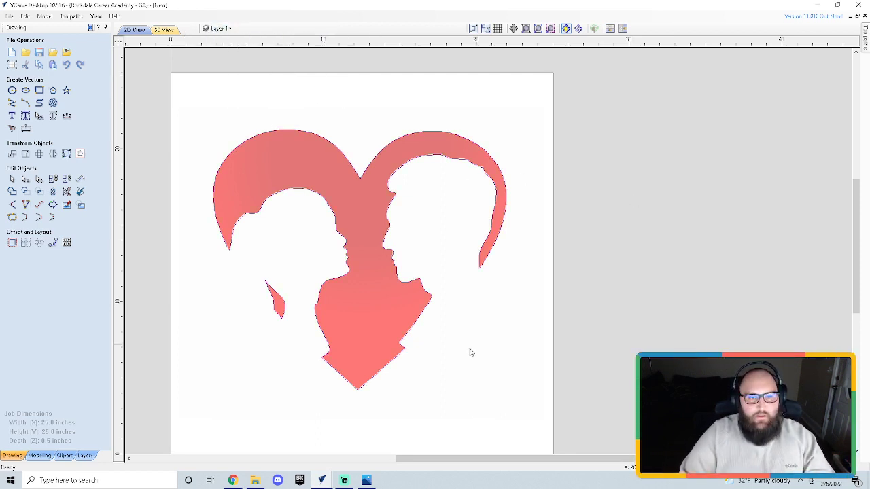
Step: Hide the Bitmap Layer and select the grouped heart vectors
click(222, 30)
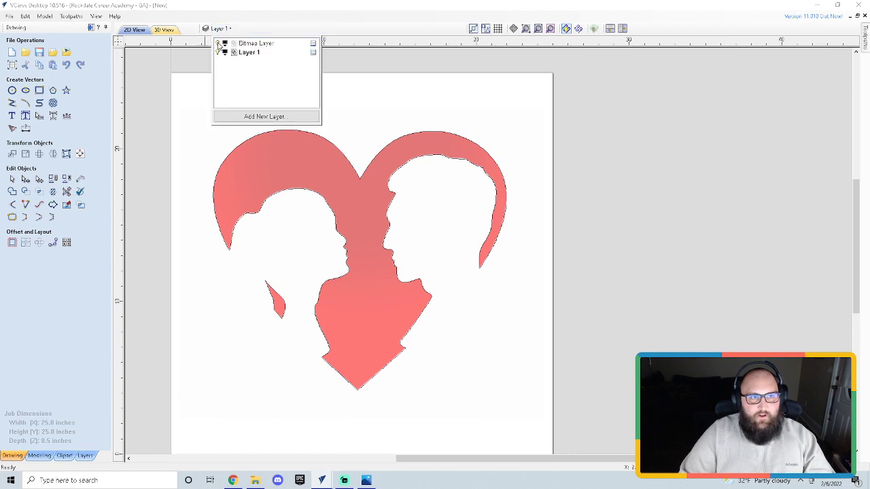
click(217, 43)
scroll(272, 291, up, 1)
scroll(272, 291, down, 1)
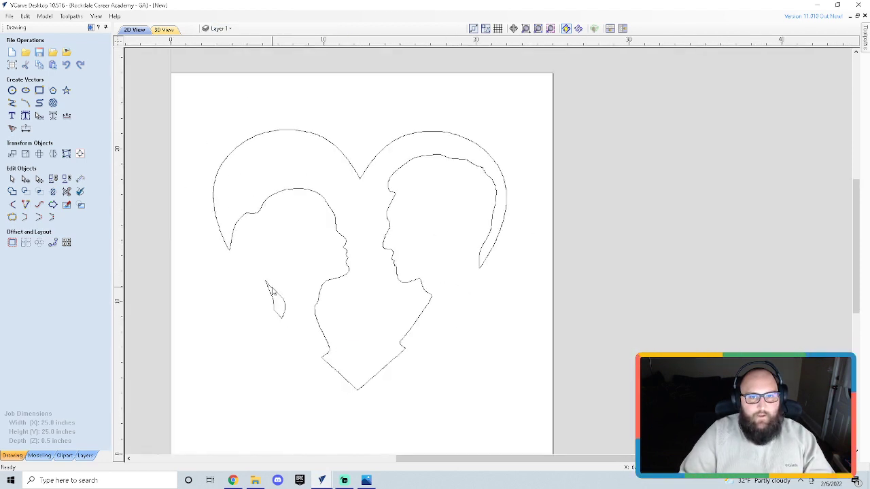
click(437, 136)
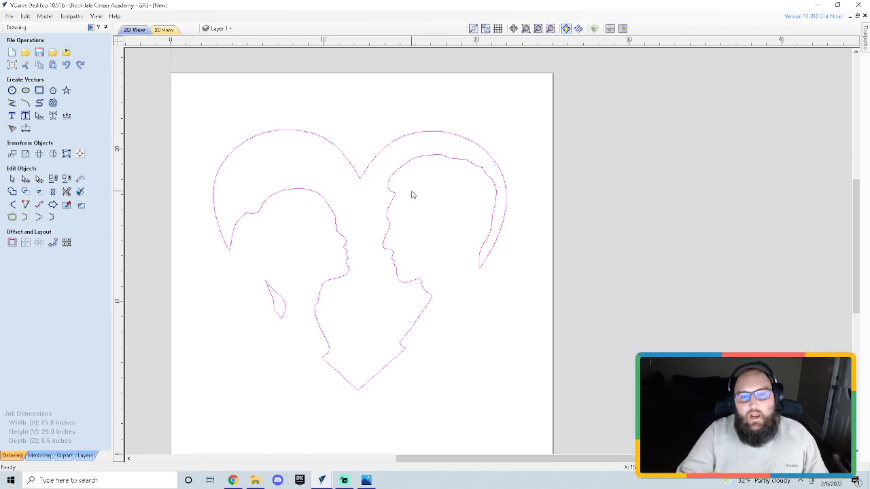
scroll(313, 309, down, 1)
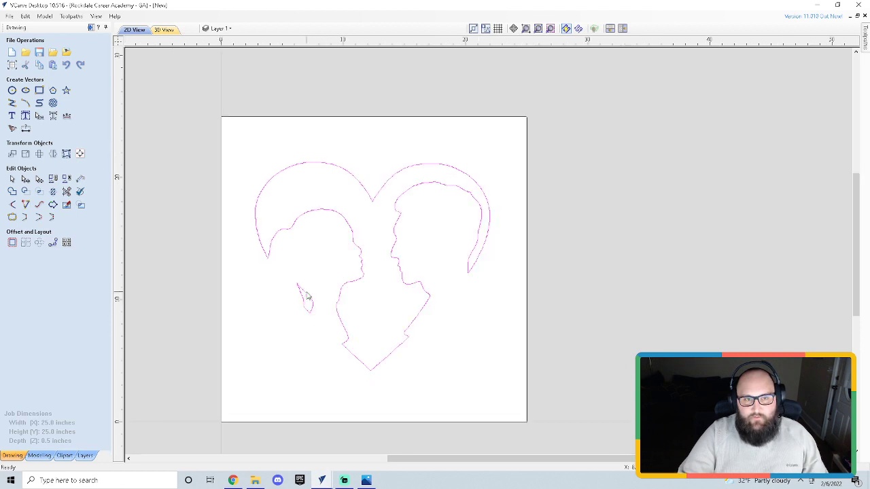
scroll(307, 297, up, 1)
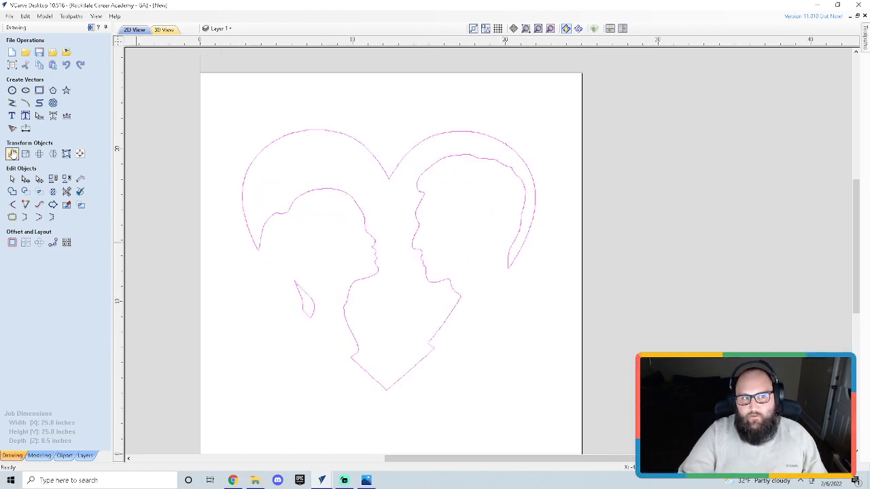
Step: Center the traced heart vectors on the material both horizontally and vertically
click(80, 157)
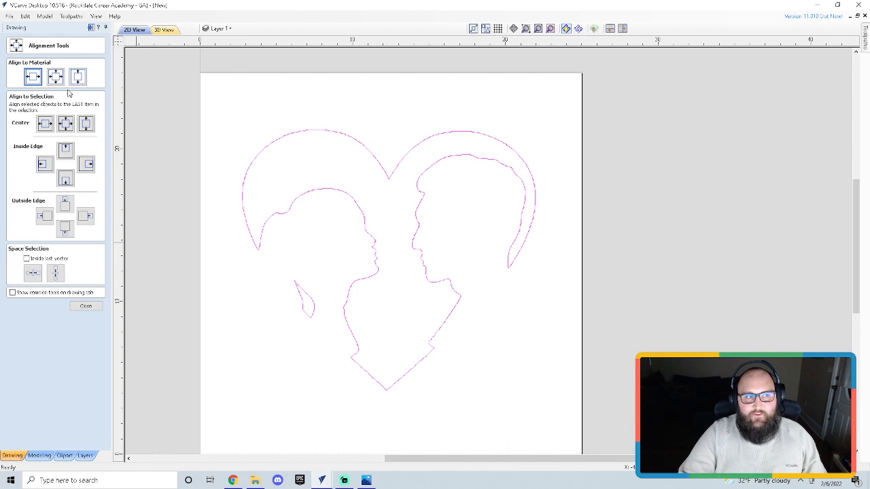
click(34, 78)
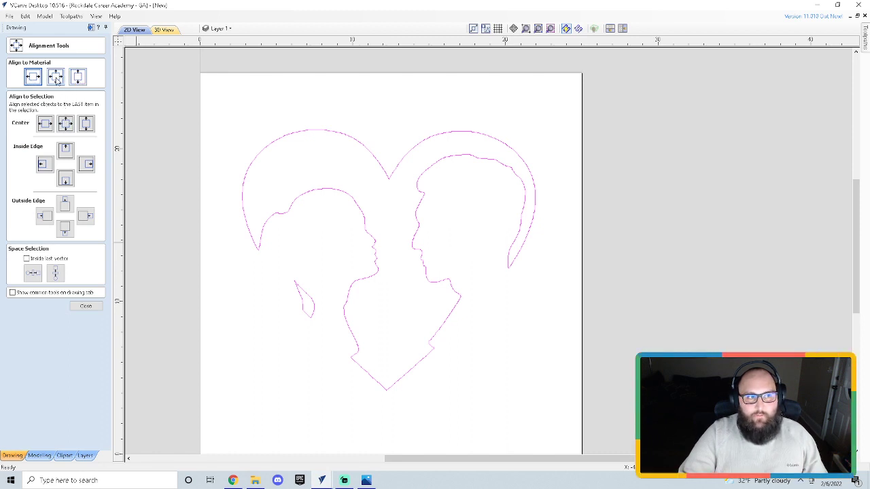
click(78, 79)
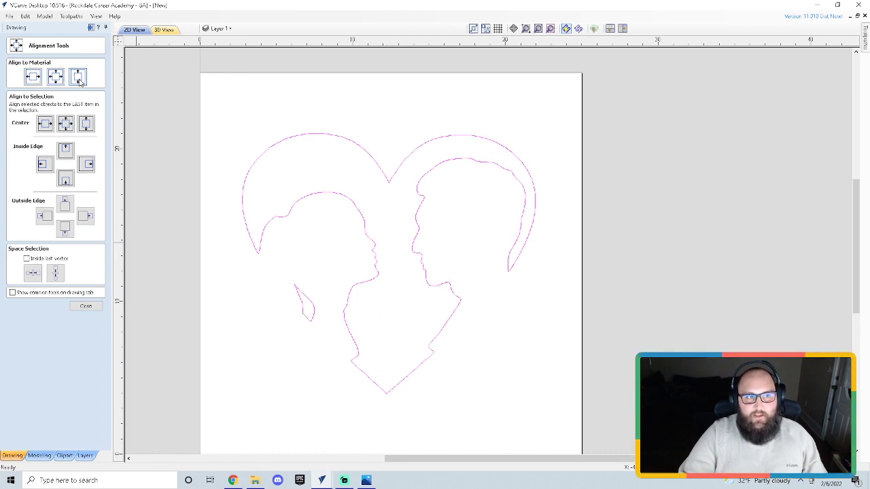
click(34, 77)
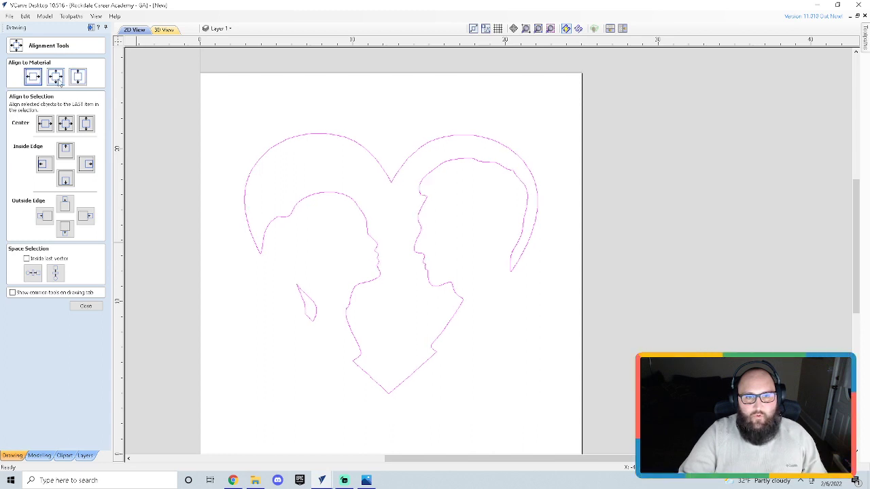
click(57, 77)
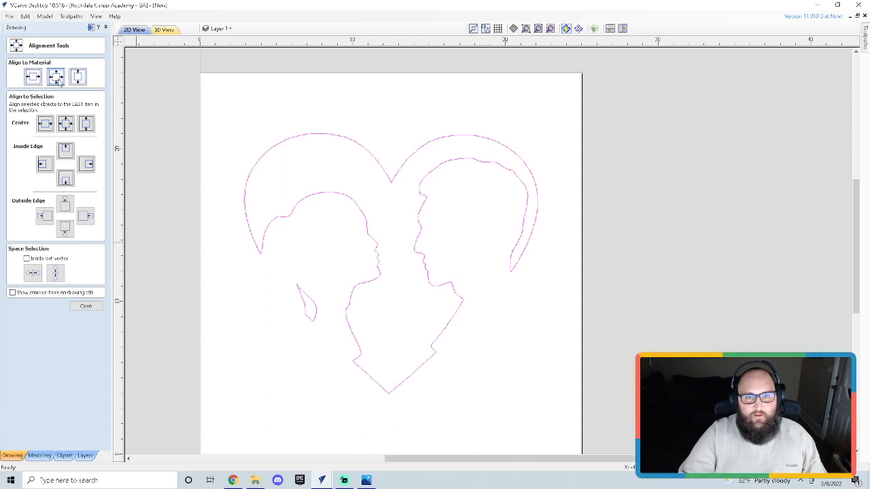
Step: Move the heart vectors off center so they extend past the material's upper-left corner
click(94, 309)
click(13, 154)
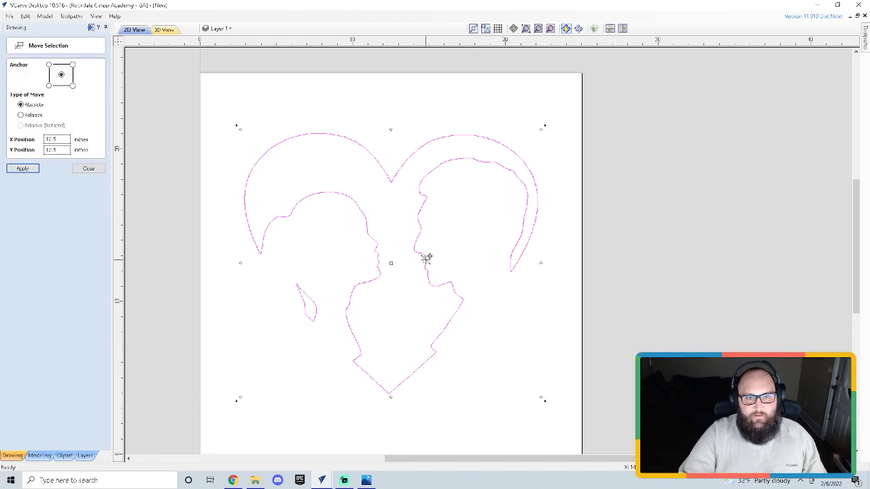
click(392, 267)
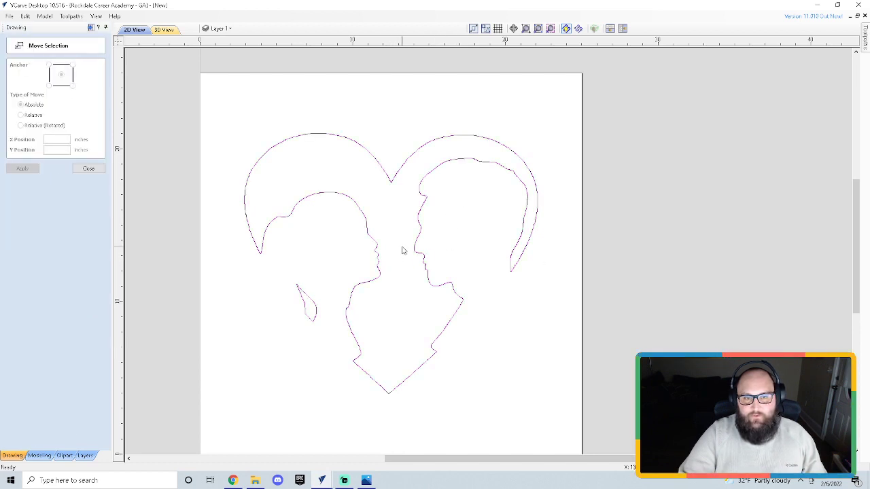
click(393, 184)
drag(390, 258, 305, 170)
click(326, 346)
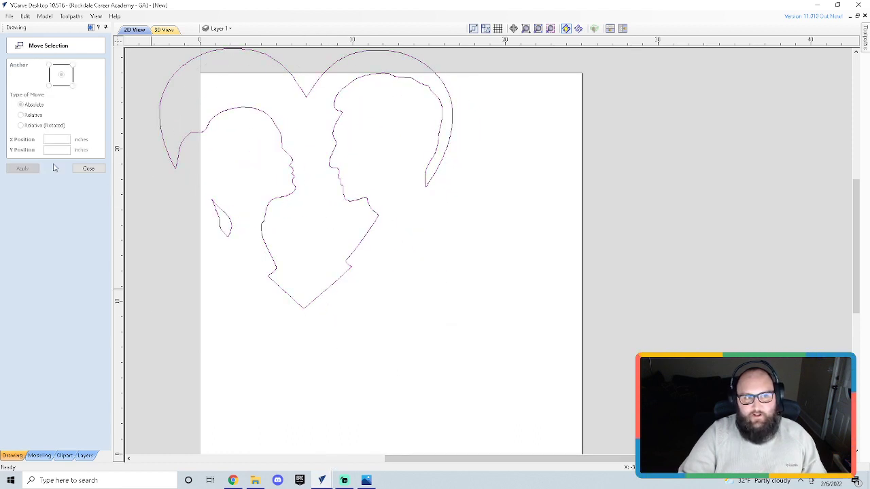
Step: Align all the heart vectors to the center of the material in both directions, deselect them and close the alignment tools
click(88, 168)
click(83, 155)
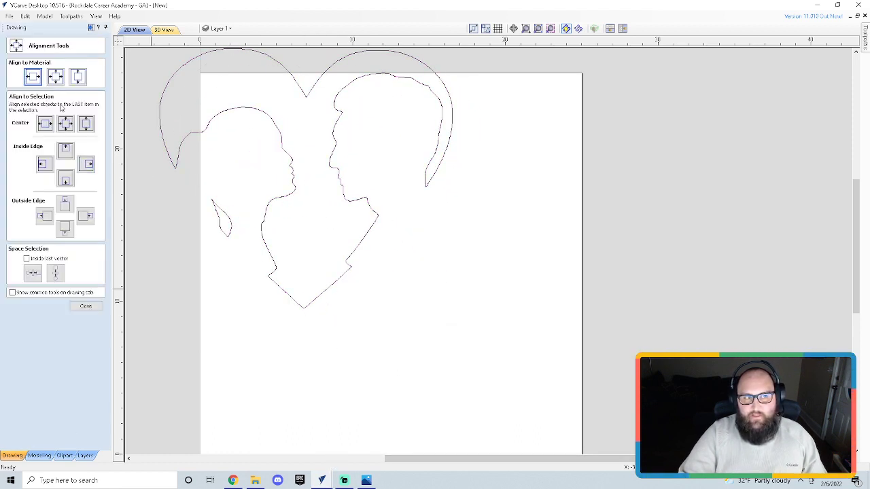
key(ctrl+a)
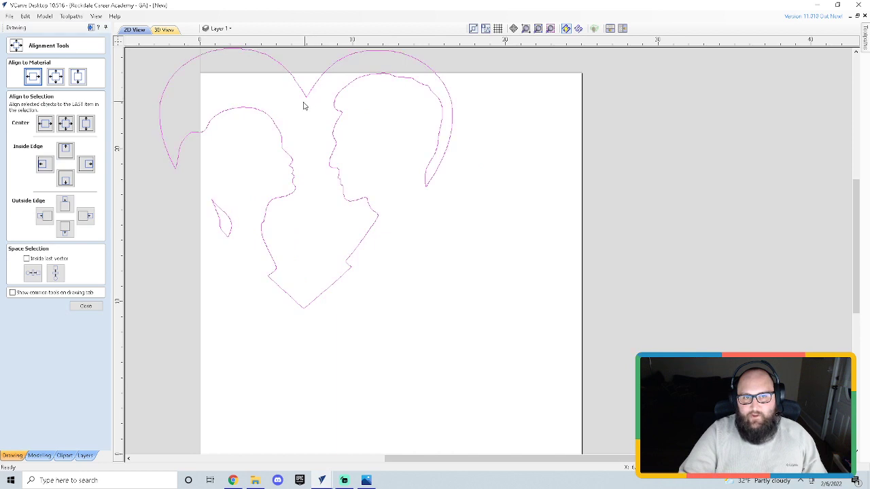
click(55, 78)
click(768, 331)
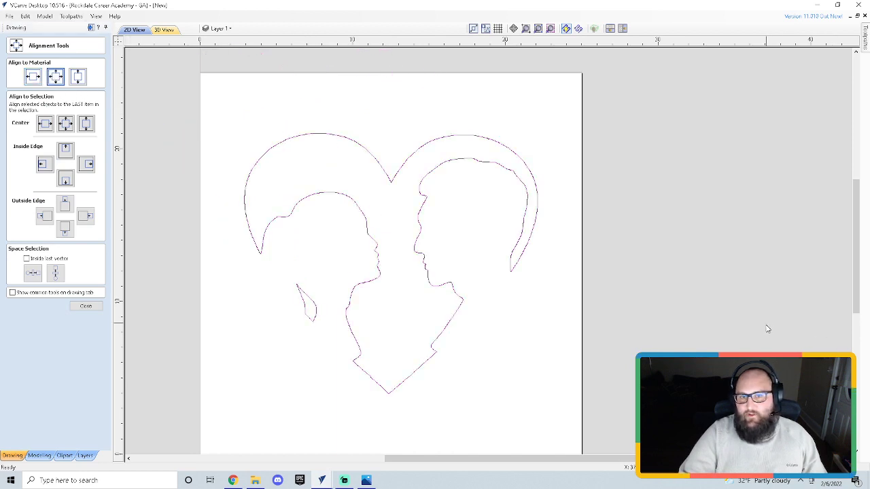
click(629, 405)
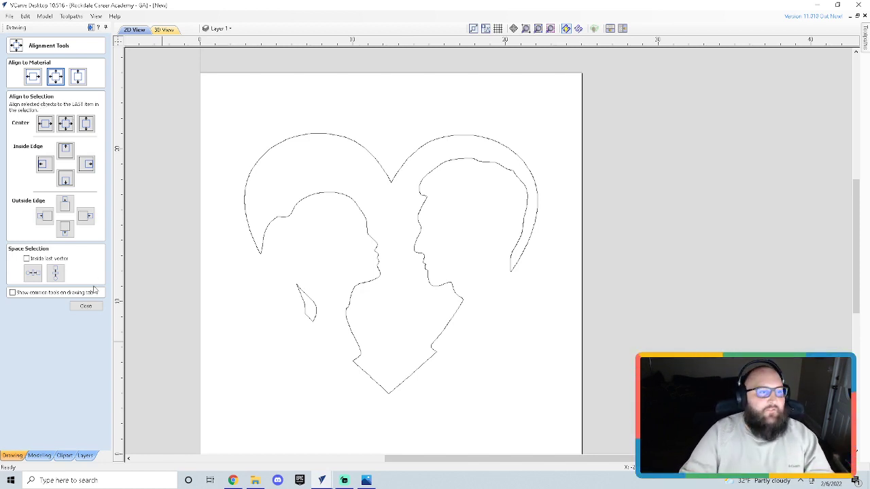
click(86, 306)
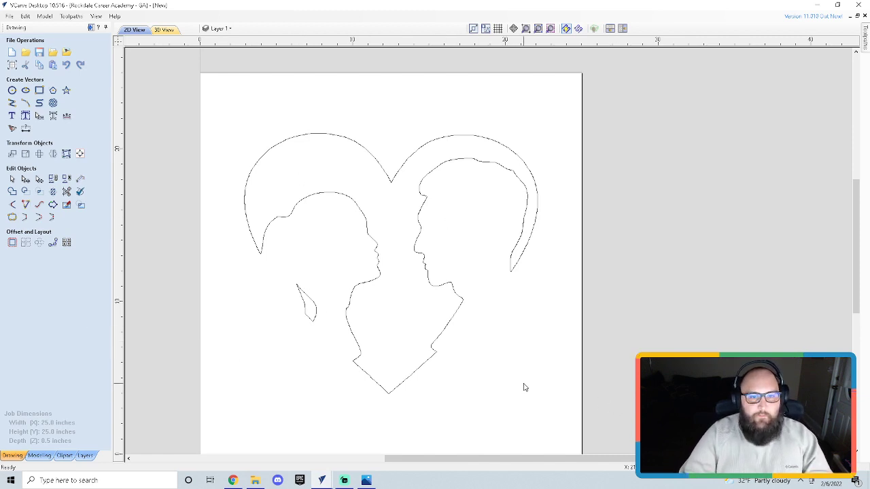
Step: Examine the traced heart outline on the material, including the two face silhouettes, the outer arcs and the bottom point
scroll(511, 378, up, 1)
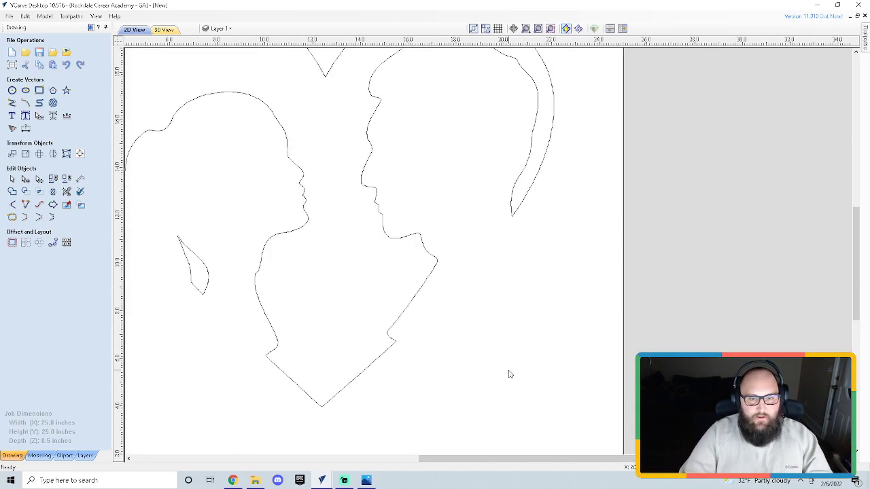
scroll(505, 373, down, 1)
scroll(268, 225, up, 1)
scroll(272, 224, up, 2)
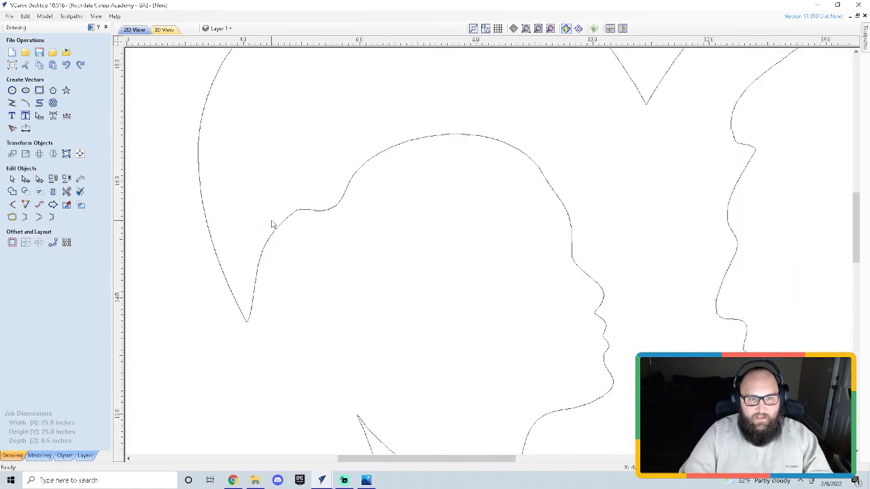
scroll(272, 225, down, 2)
scroll(275, 228, down, 2)
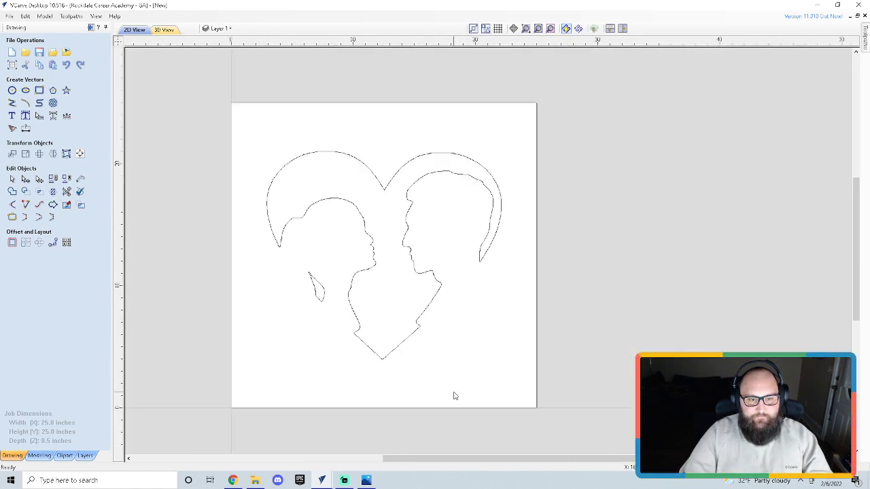
scroll(345, 335, up, 1)
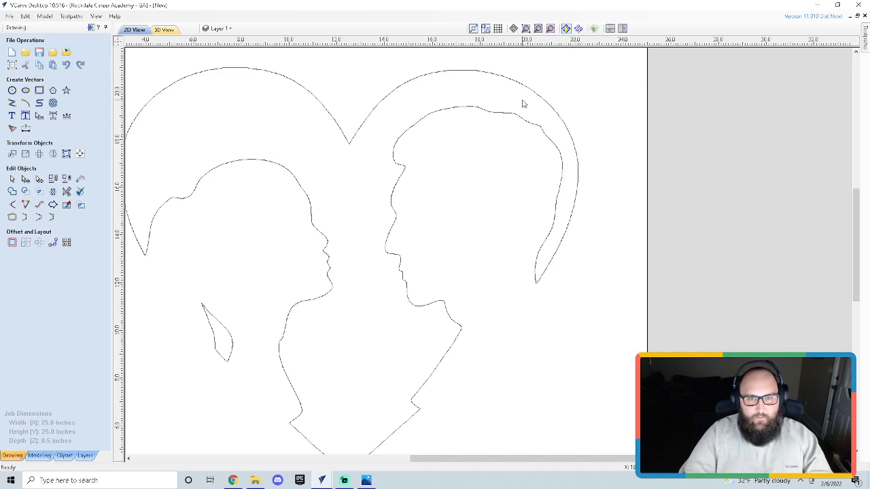
scroll(520, 101, up, 1)
scroll(367, 202, down, 3)
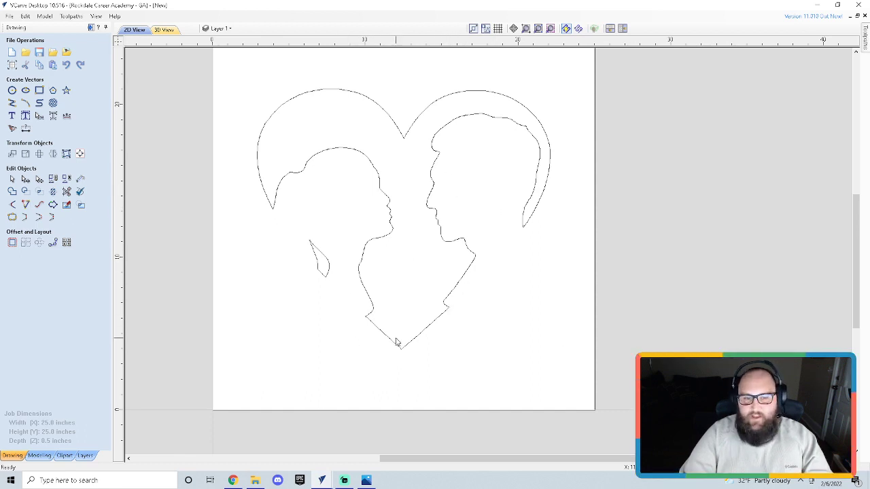
scroll(416, 171, up, 1)
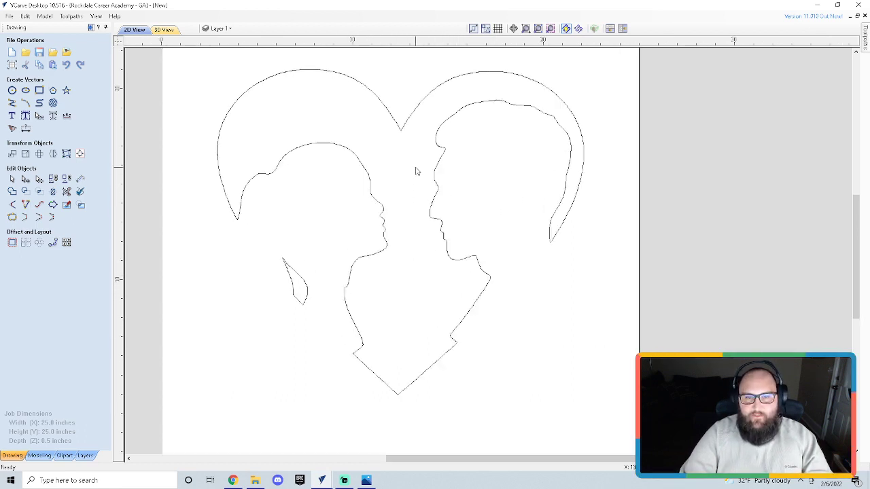
Step: Try to ungroup the heart vectors through node editing, view their nodes and leave node editing
click(437, 170)
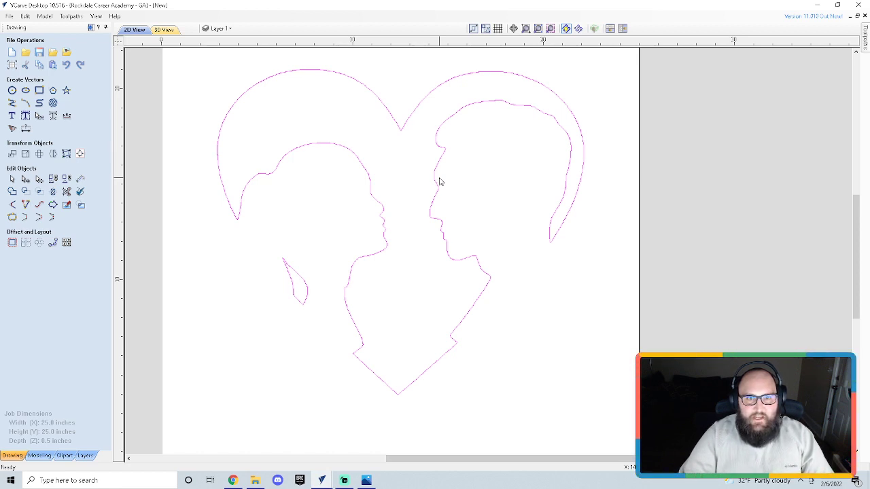
click(439, 182)
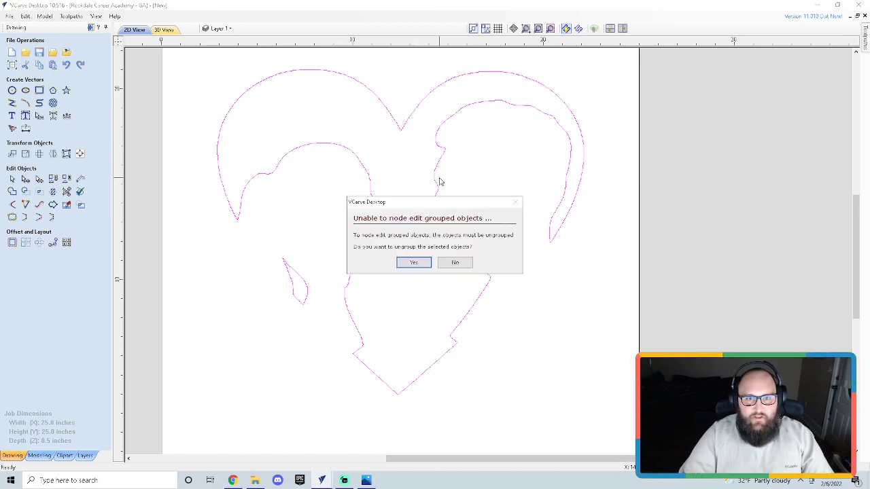
click(415, 264)
click(475, 384)
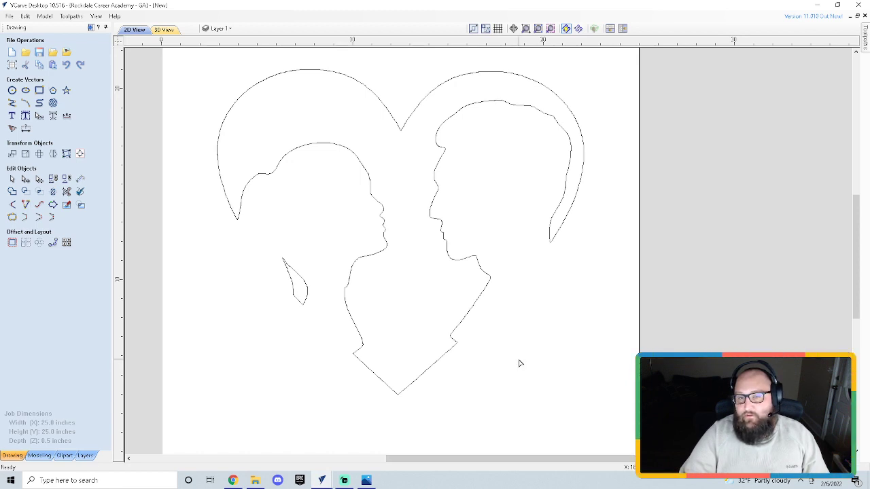
double_click(471, 316)
click(414, 263)
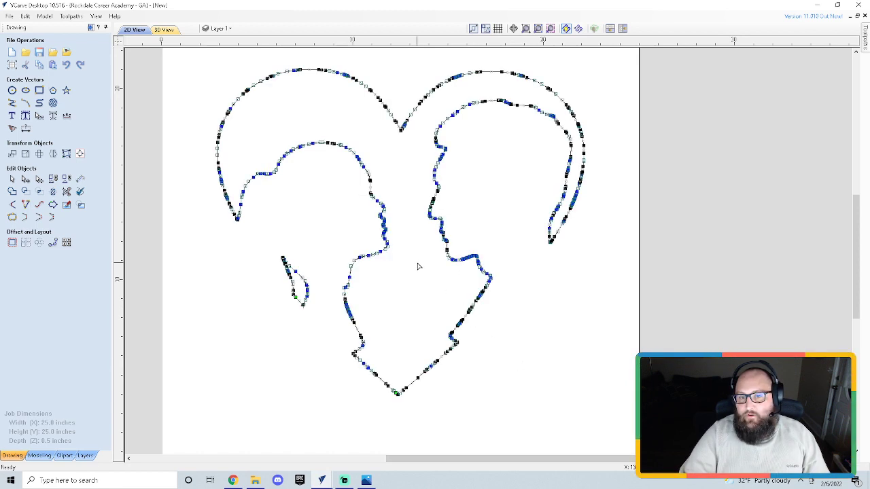
click(515, 291)
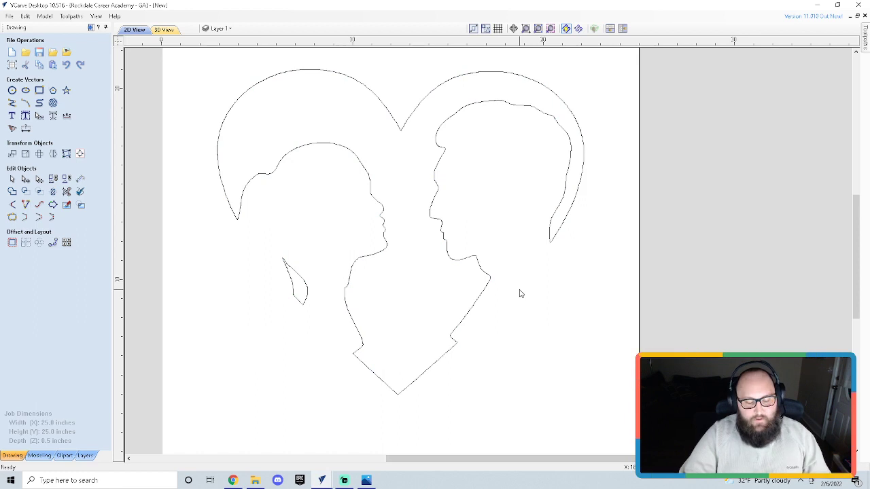
Step: Undo the latest changes and center all the heart vectors on the material in both directions again
key(ctrl+z)
key(ctrl+a)
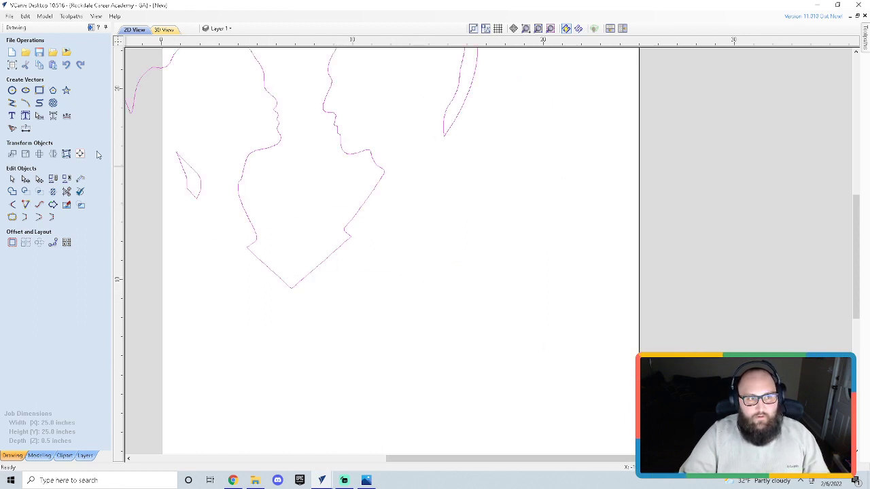
click(79, 155)
click(56, 76)
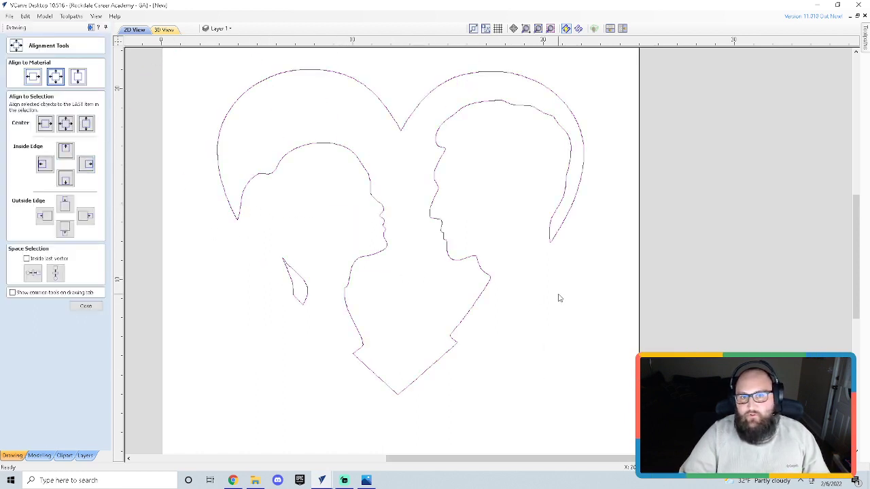
Step: Ungroup the centered heart vectors and select only the main heart outline
click(481, 299)
right_click(480, 300)
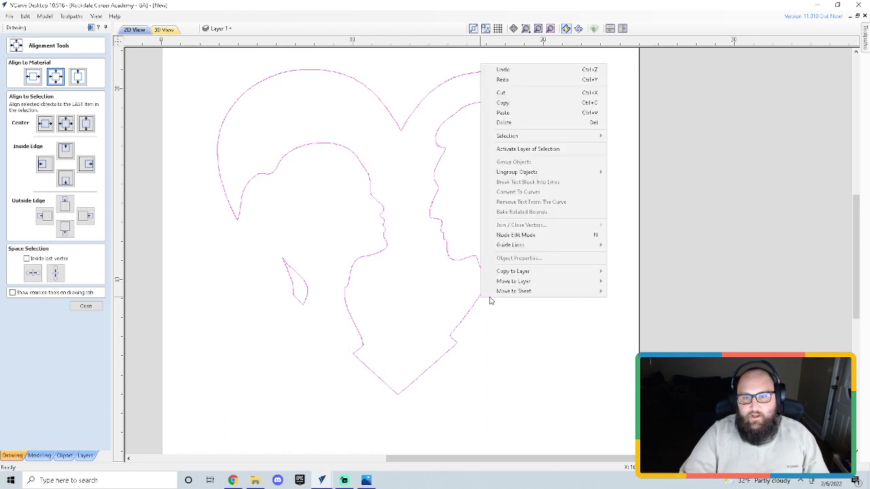
mouse_move(518, 174)
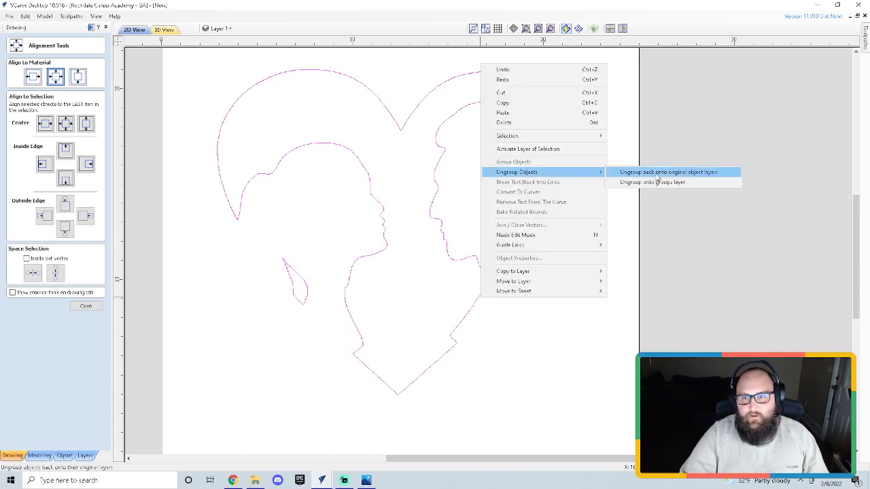
click(660, 180)
click(621, 279)
click(484, 296)
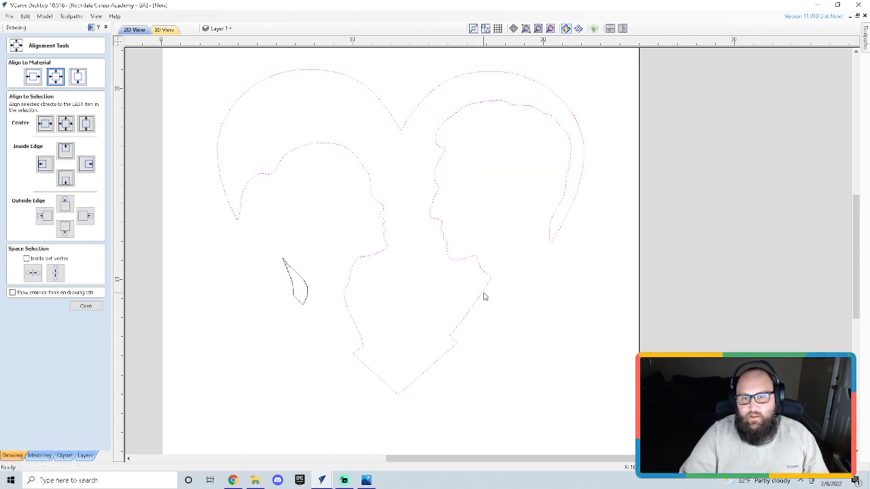
Step: Select all the ungrouped heart vectors, view their nodes, close the alignment tools and clear the selection
click(530, 345)
drag(525, 368, 161, 260)
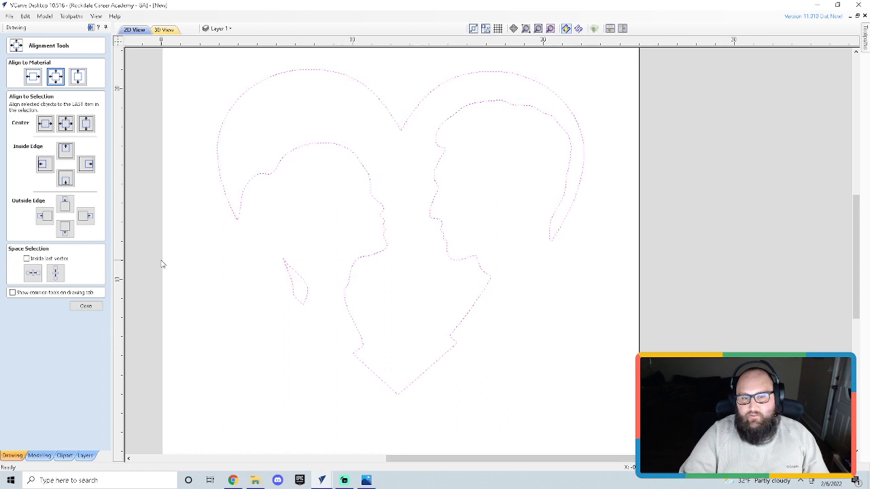
double_click(469, 304)
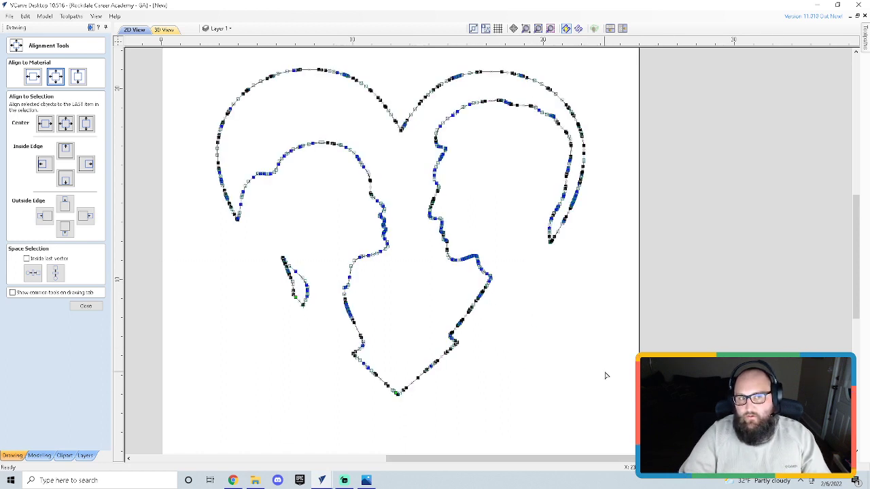
click(86, 306)
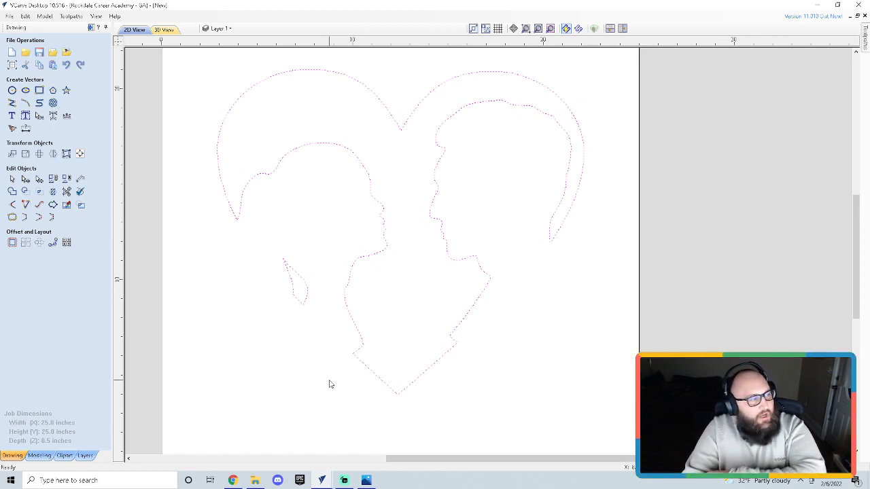
click(514, 397)
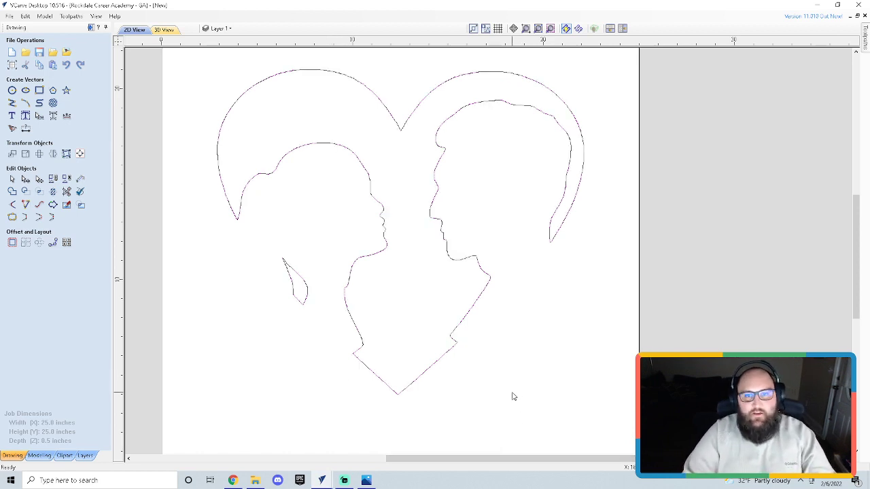
Step: Open the main heart outline in node editing and examine the nodes along its upper arcs and the left silhouette's hairline
click(463, 324)
key(n)
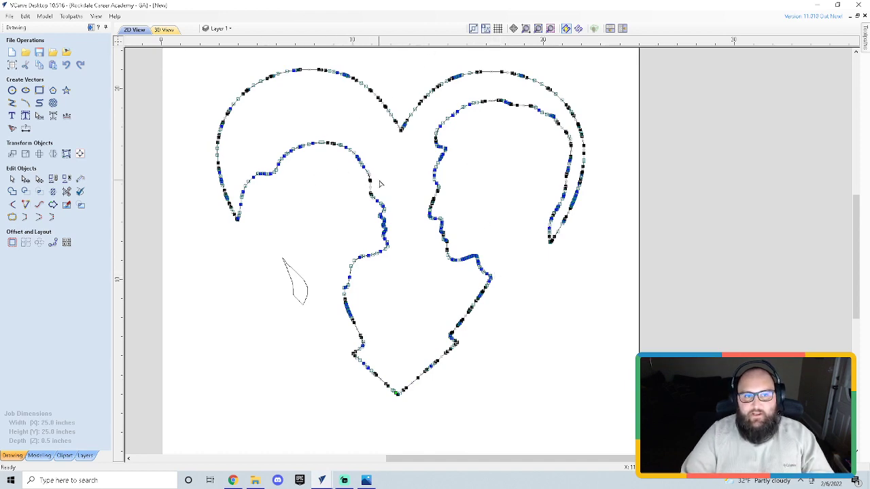
scroll(380, 184, up, 3)
scroll(381, 185, down, 4)
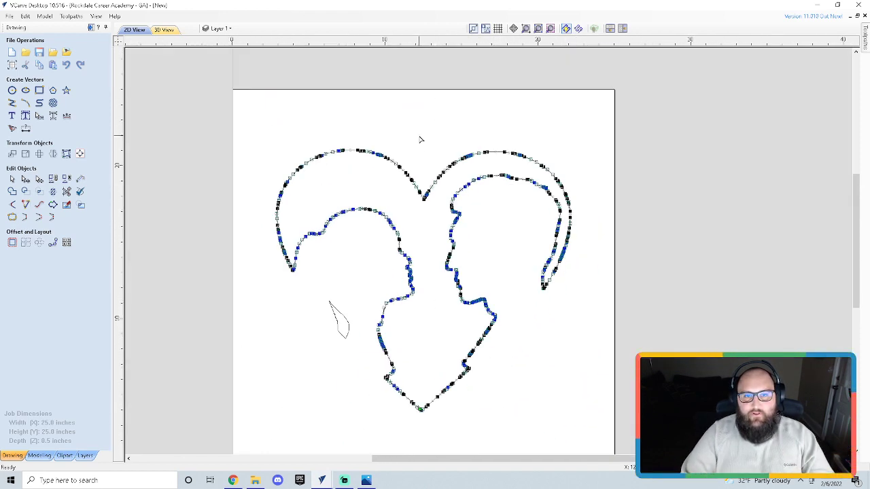
scroll(252, 197, up, 3)
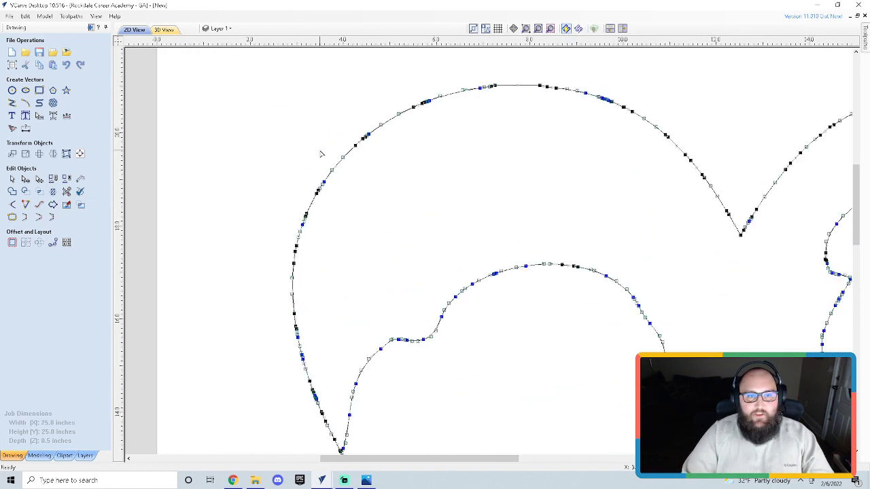
scroll(429, 285, down, 2)
scroll(514, 338, down, 2)
scroll(573, 406, up, 3)
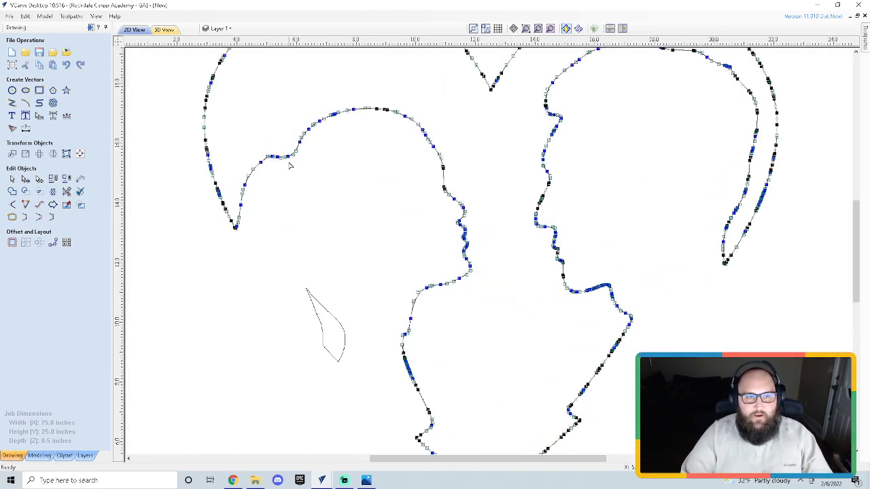
scroll(289, 166, up, 3)
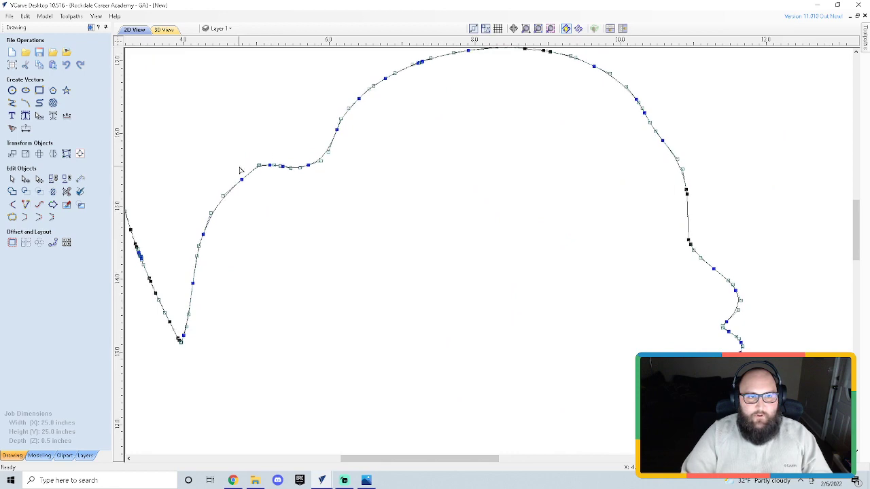
scroll(240, 170, up, 4)
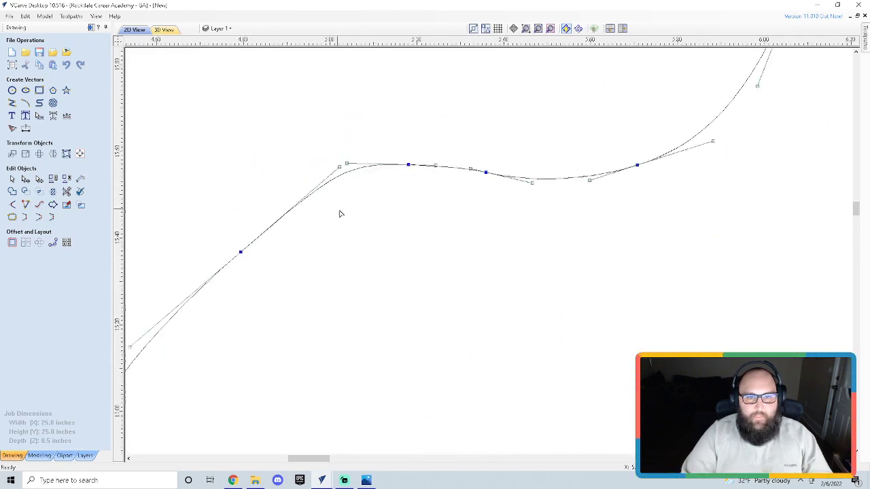
scroll(341, 215, down, 10)
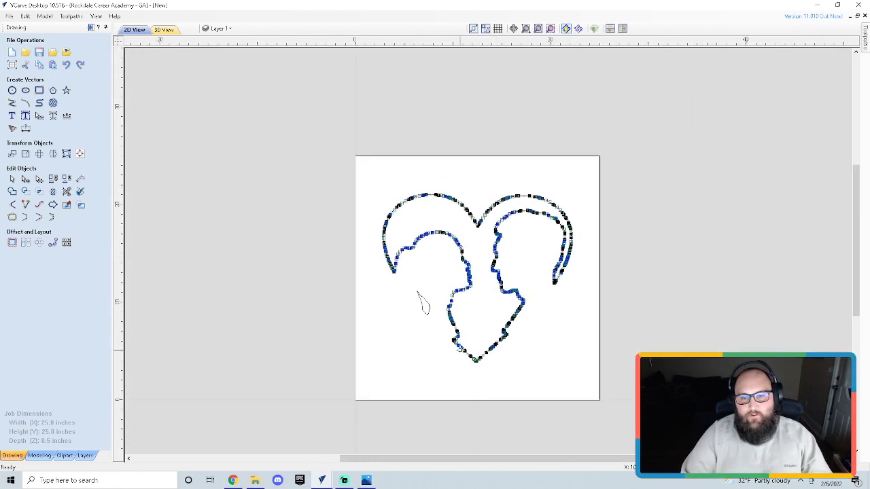
Step: Examine the closely spaced nodes around the heart's bottom point and along the straight edge rising to its right
scroll(537, 324, up, 2)
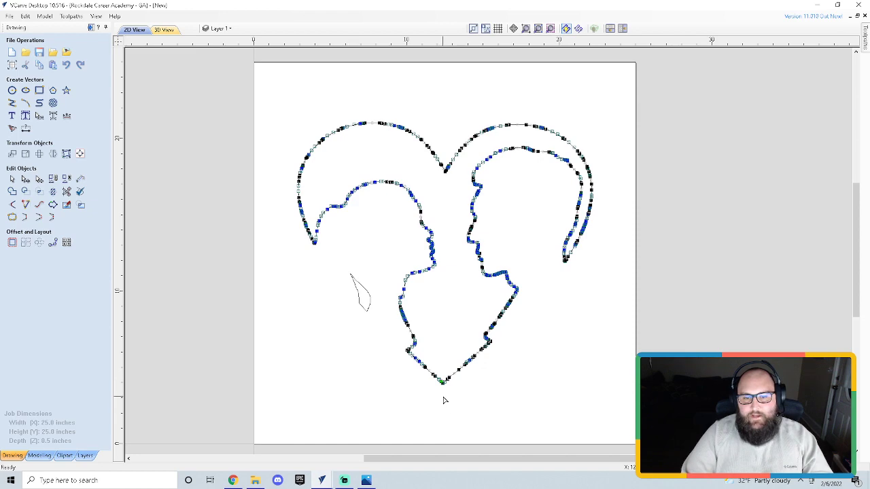
scroll(441, 382, up, 15)
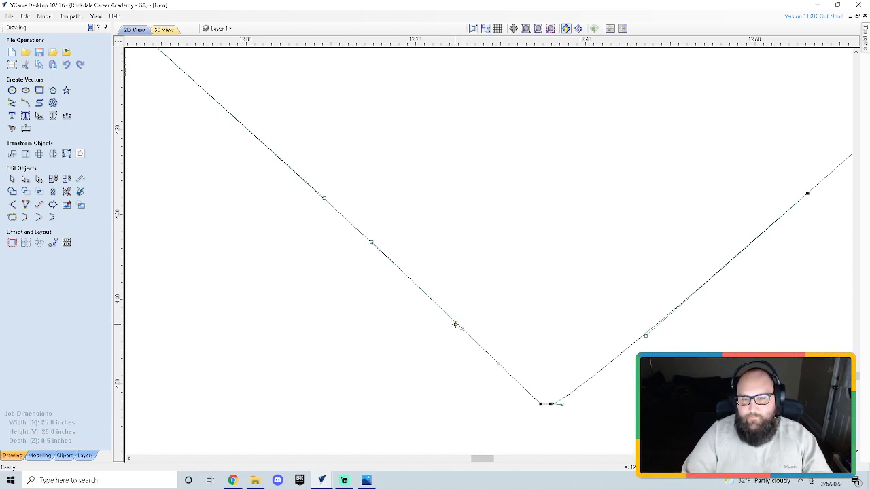
scroll(462, 337, up, 2)
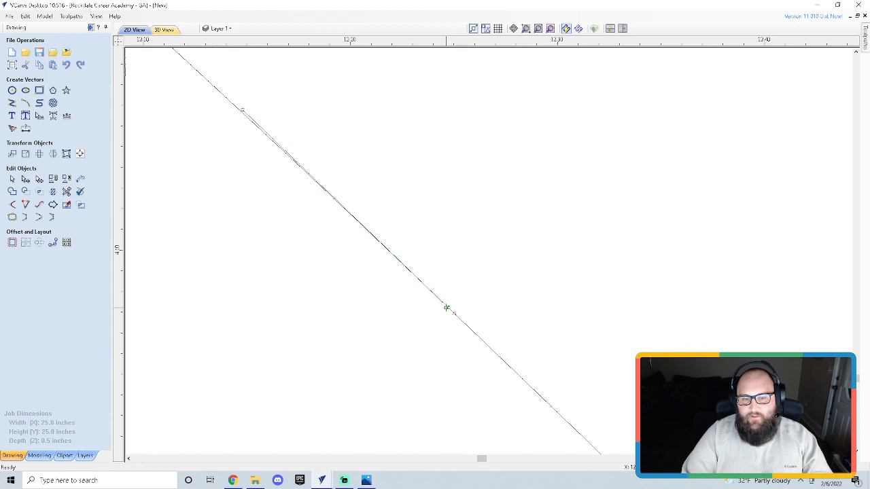
scroll(504, 365, down, 6)
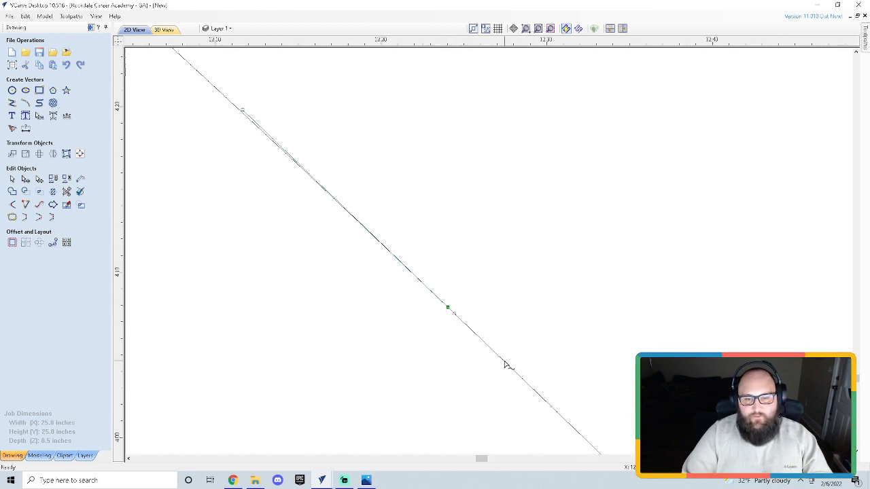
scroll(625, 299, up, 5)
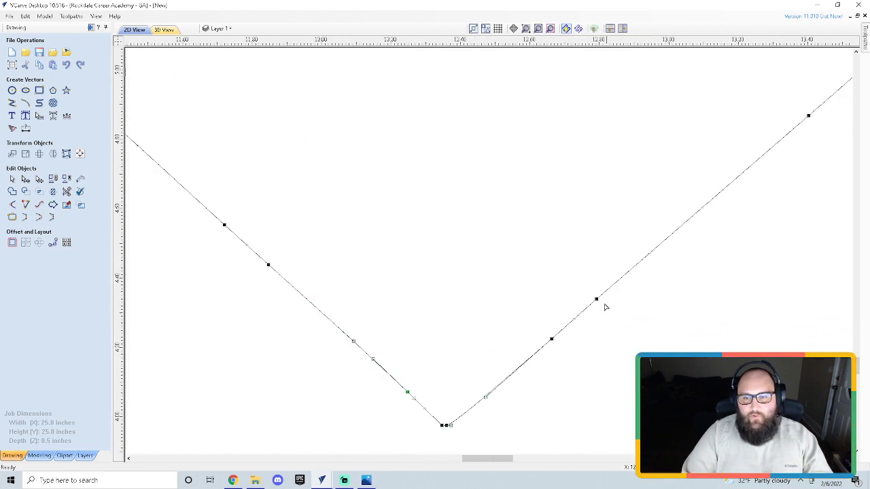
middle_drag(538, 404, 497, 313)
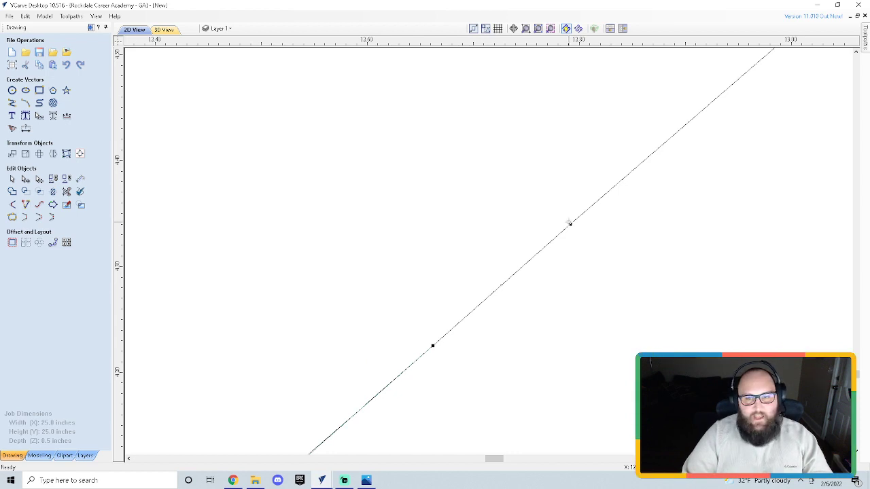
scroll(570, 222, down, 8)
scroll(614, 194, up, 3)
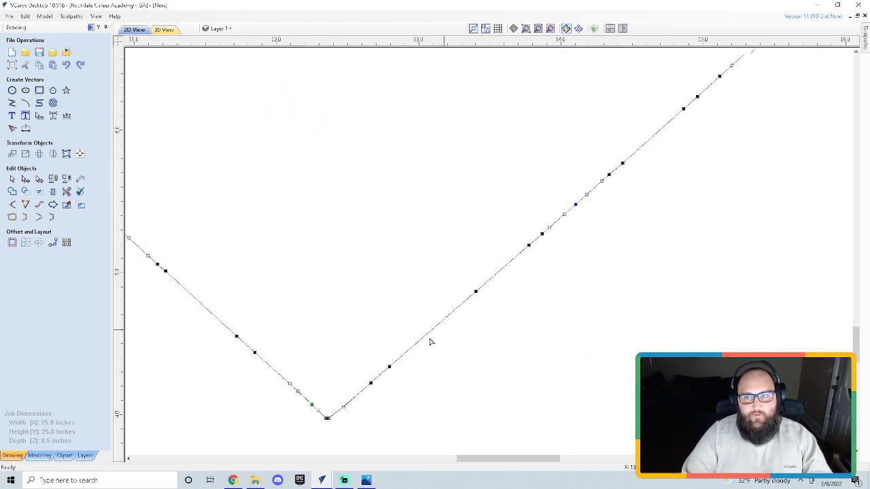
scroll(598, 192, up, 5)
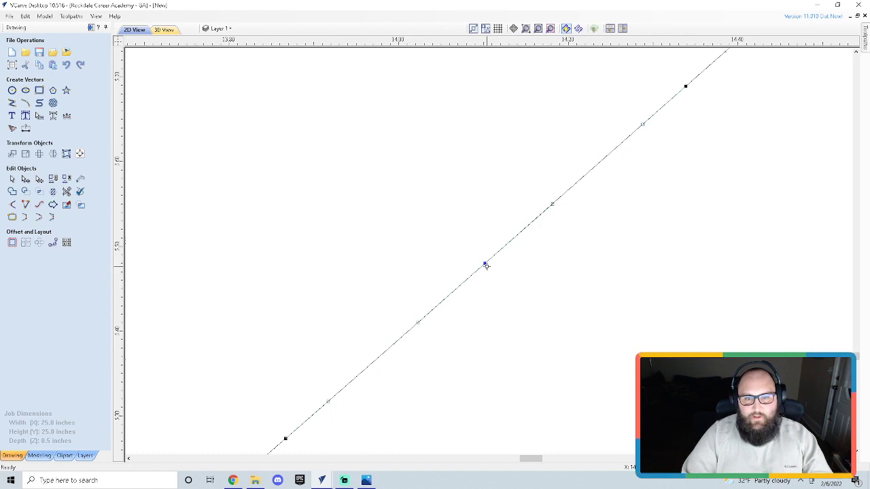
Step: Examine the nodes and curve handles along the top of the left silhouette's hairline
scroll(490, 278, down, 8)
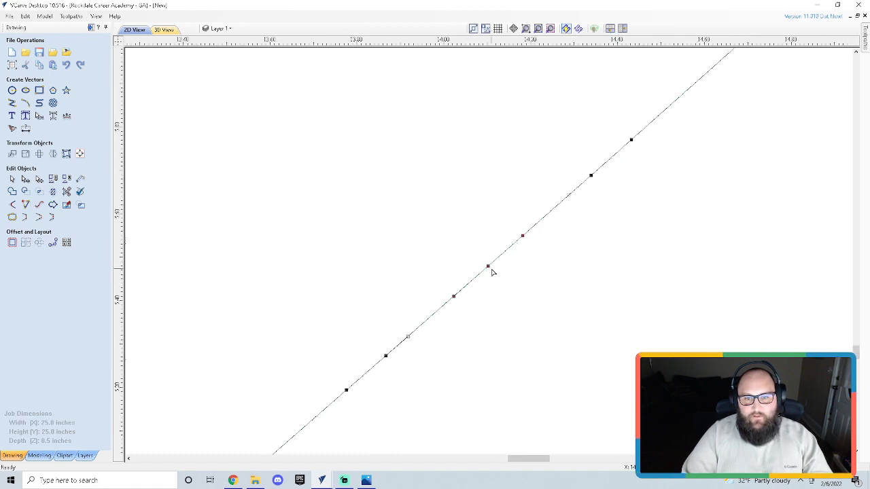
scroll(501, 313, down, 2)
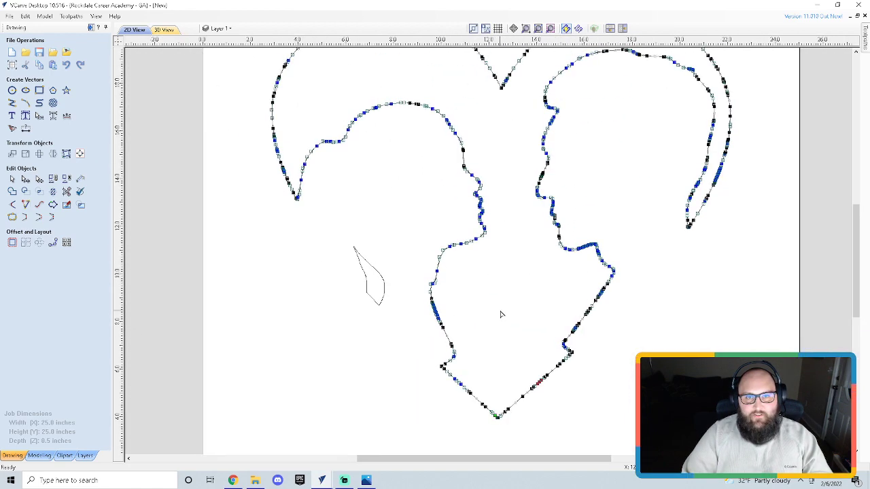
scroll(340, 179, up, 5)
scroll(383, 268, up, 4)
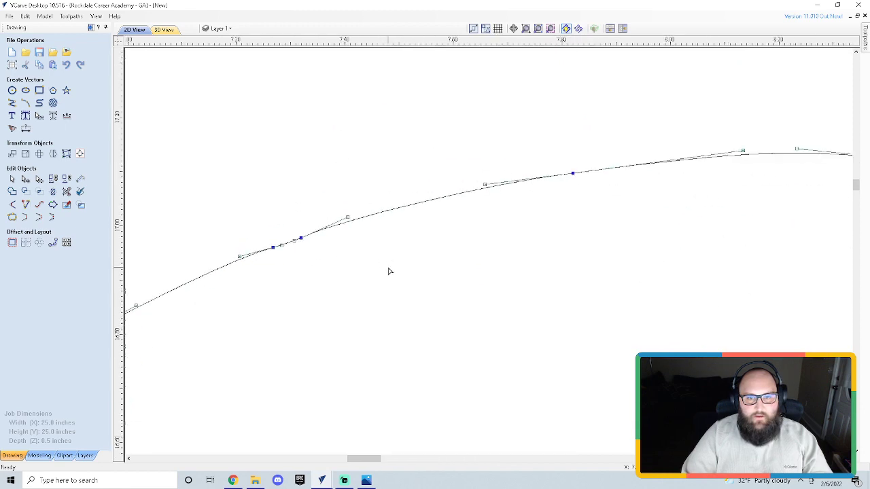
middle_drag(701, 190, 601, 214)
scroll(479, 226, down, 5)
scroll(474, 285, down, 4)
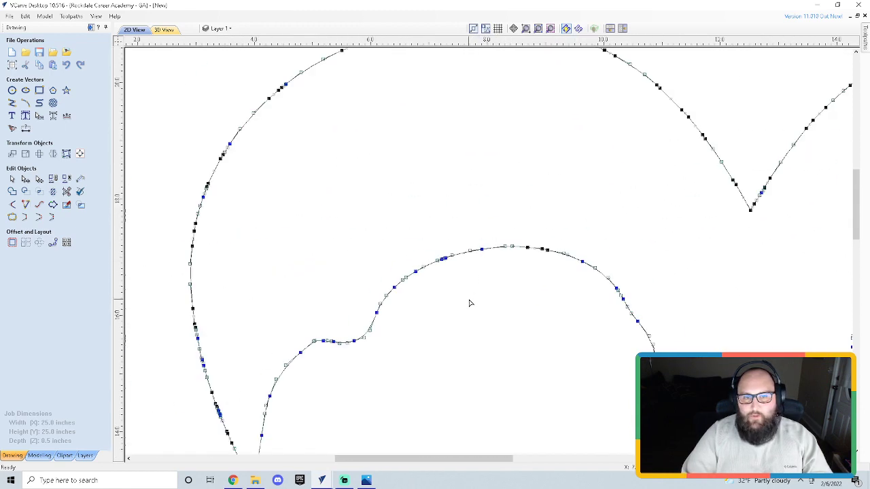
scroll(484, 306, up, 4)
scroll(451, 208, up, 6)
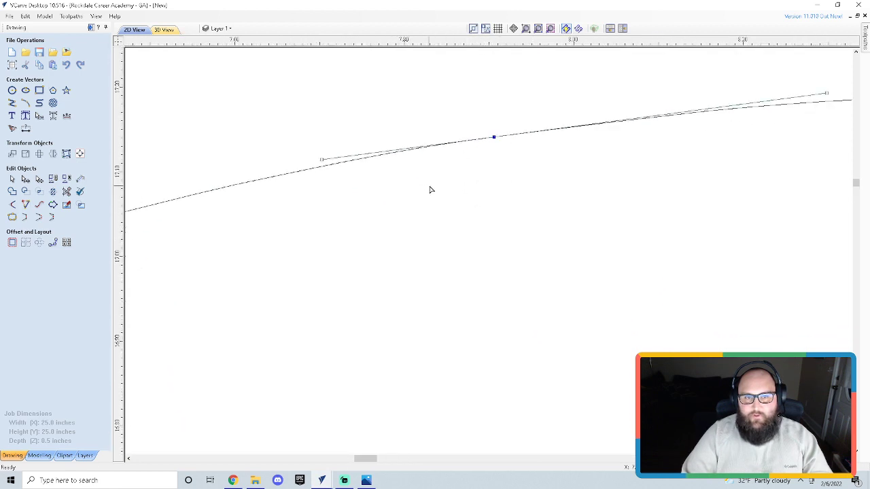
Step: Move a curve handle at the crown of the left silhouette's hairline to bend the curve into a dip
scroll(430, 189, down, 2)
click(373, 172)
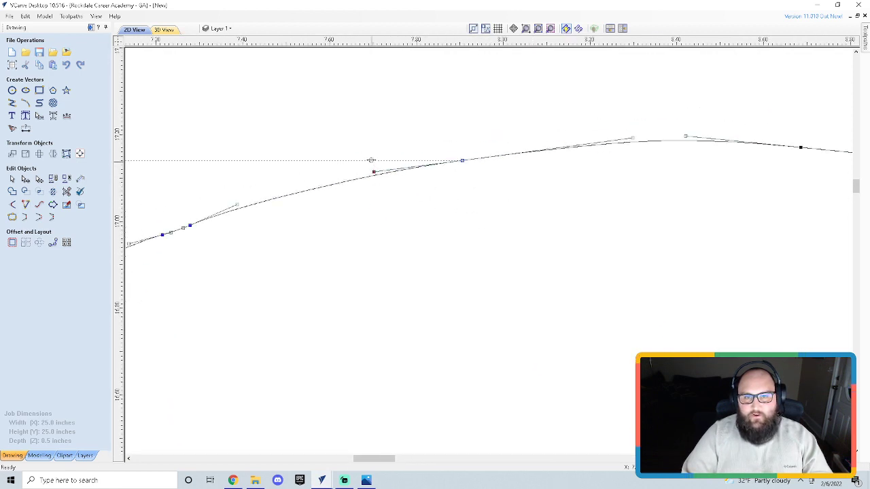
drag(385, 121, 442, 107)
scroll(563, 299, down, 5)
scroll(521, 258, up, 4)
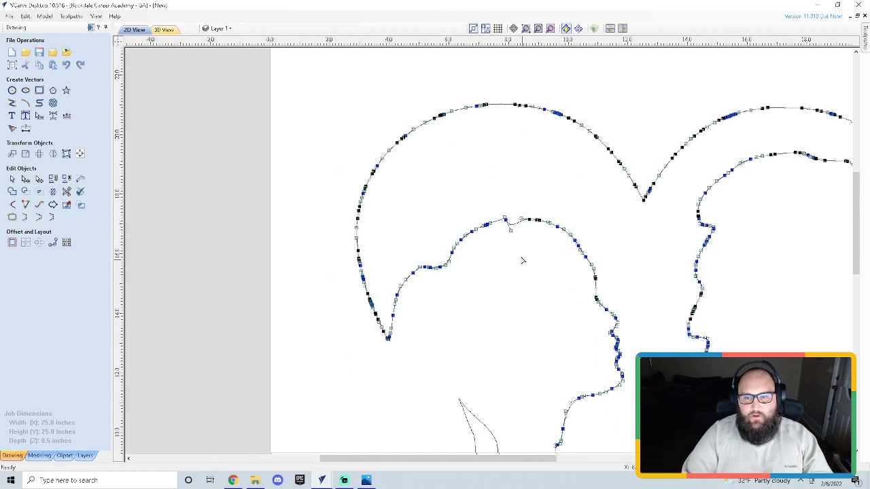
scroll(524, 225, down, 2)
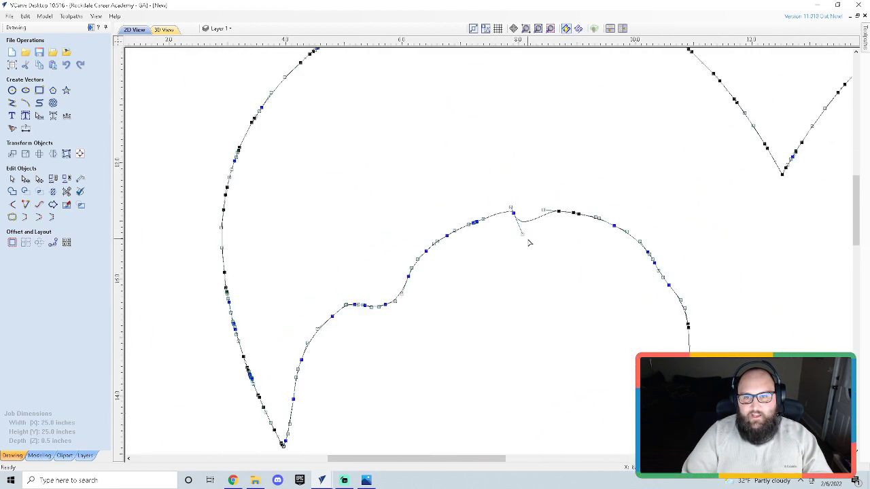
Step: Distort the left silhouette's crown further by shifting the node's curve handles into a sharp notch and close node editing
click(510, 206)
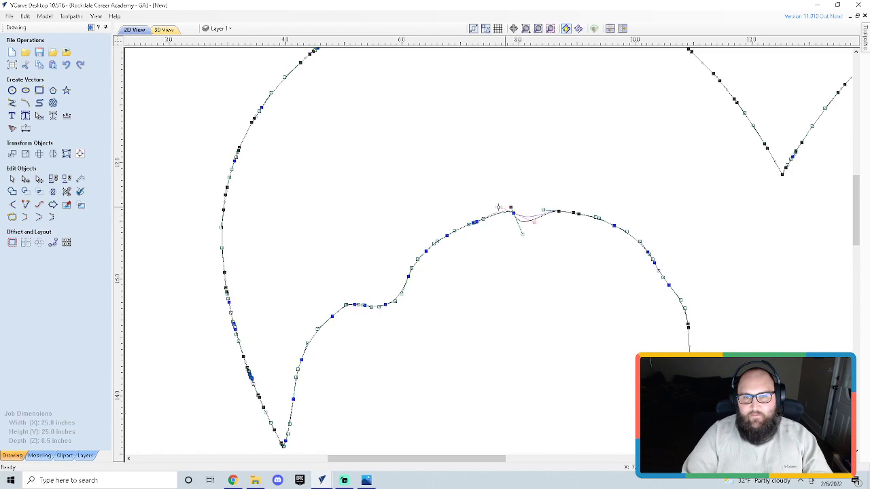
drag(519, 312, 542, 317)
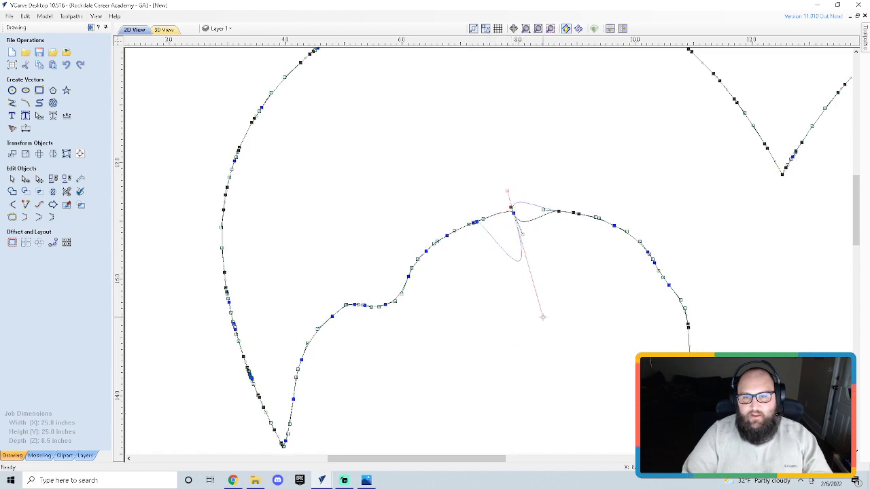
click(571, 324)
scroll(576, 385, down, 3)
middle_drag(577, 382, 554, 266)
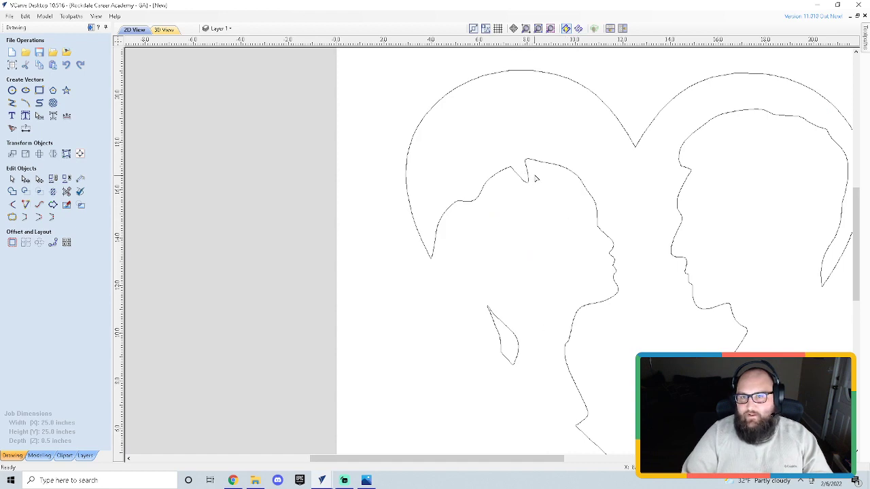
Step: Reopen the main outline's nodes, reshape the left silhouette's crown into a smooth arc with its curve handles, and clear the selection
scroll(547, 185, up, 4)
scroll(505, 162, down, 5)
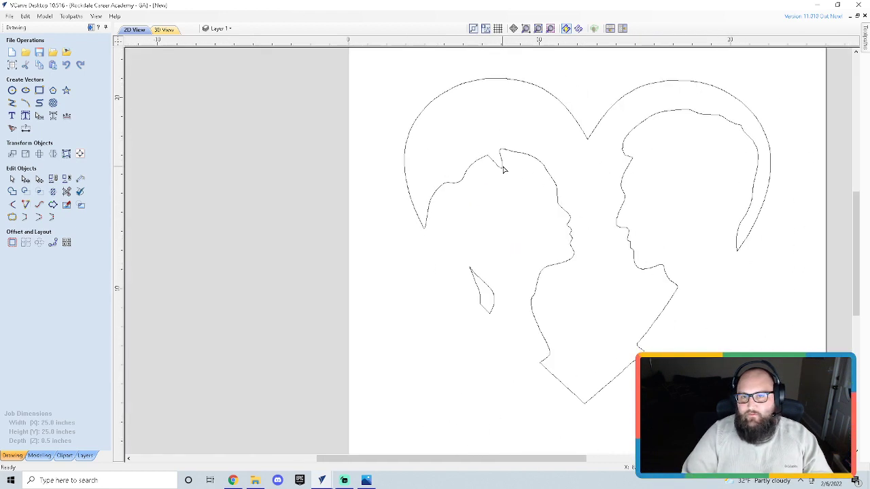
click(502, 164)
click(509, 187)
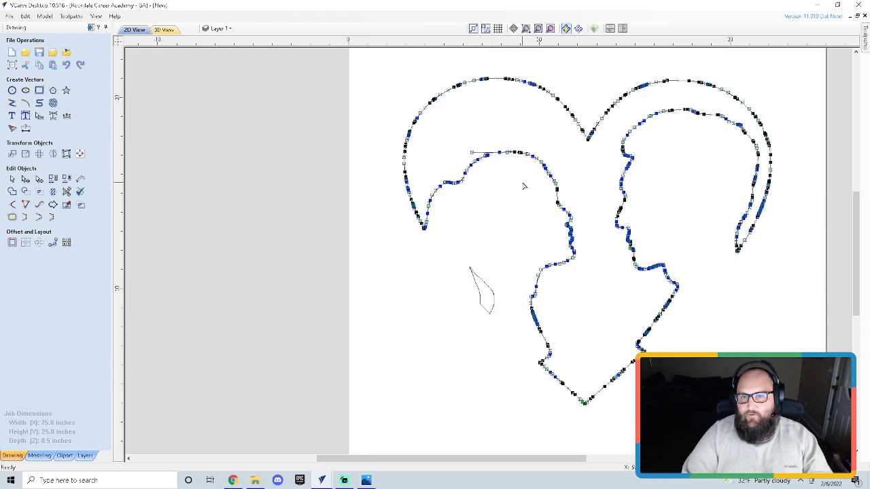
scroll(514, 184, up, 4)
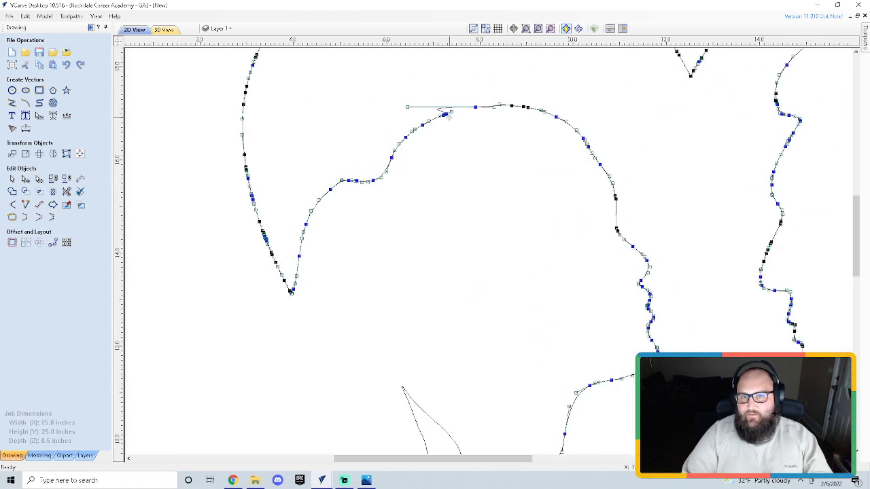
click(408, 107)
drag(494, 105, 451, 108)
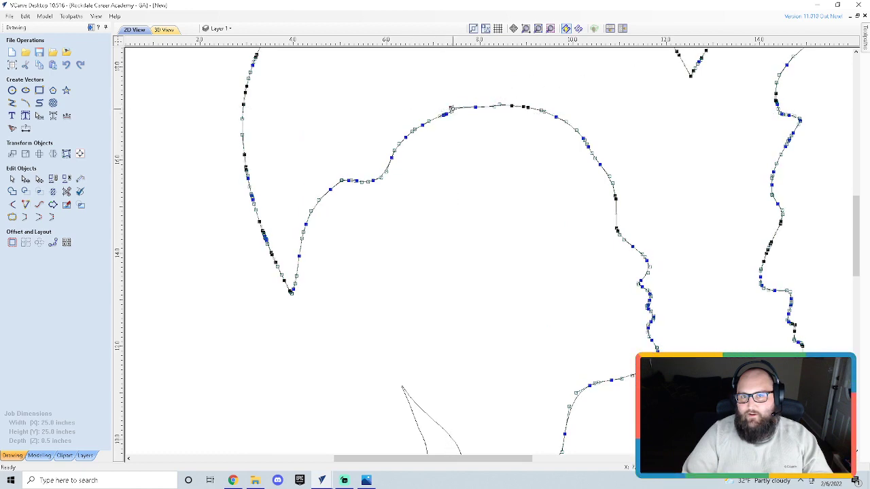
scroll(480, 142, down, 5)
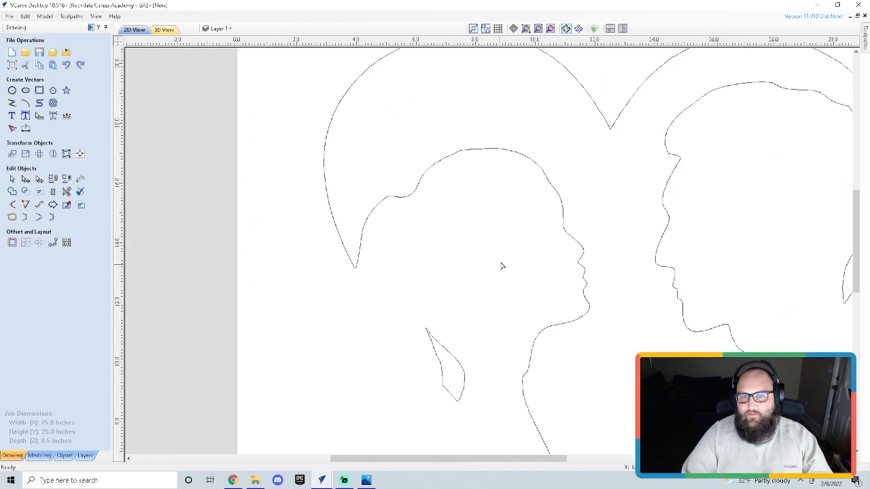
Step: Review the nodes of the reshaped crown on the left silhouette and close node editing
scroll(489, 237, up, 3)
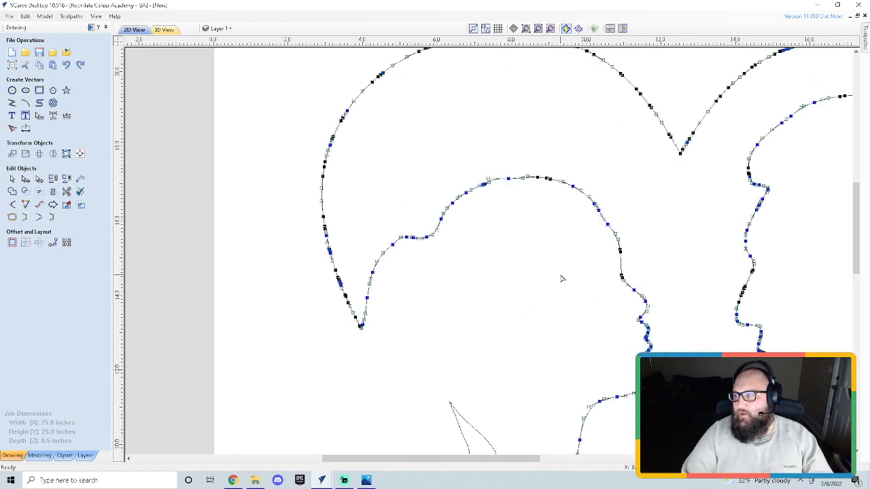
scroll(544, 250, up, 1)
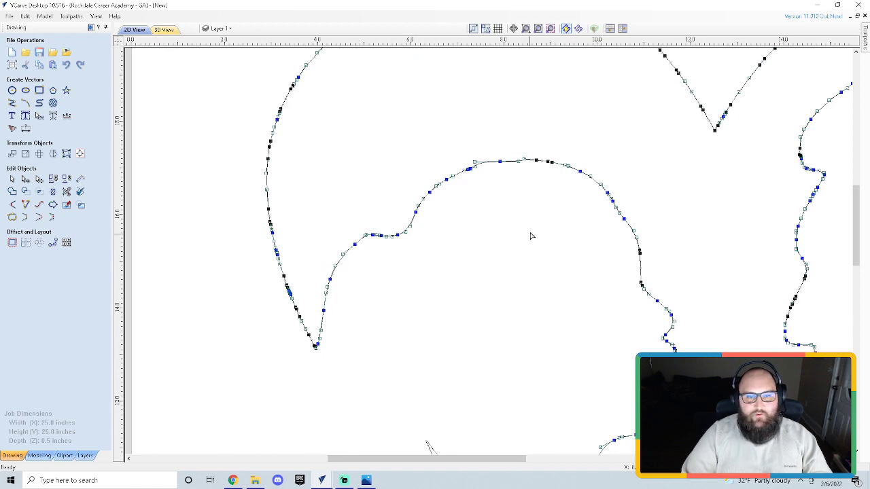
scroll(520, 190, up, 1)
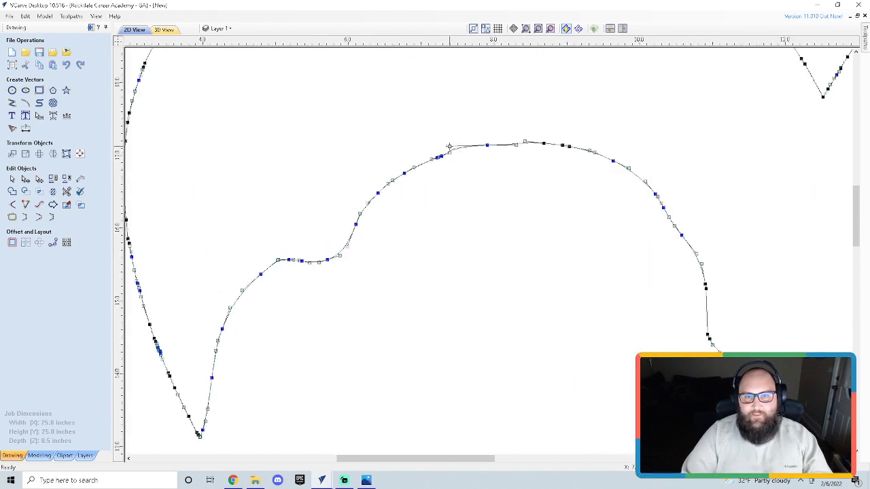
scroll(421, 353, down, 4)
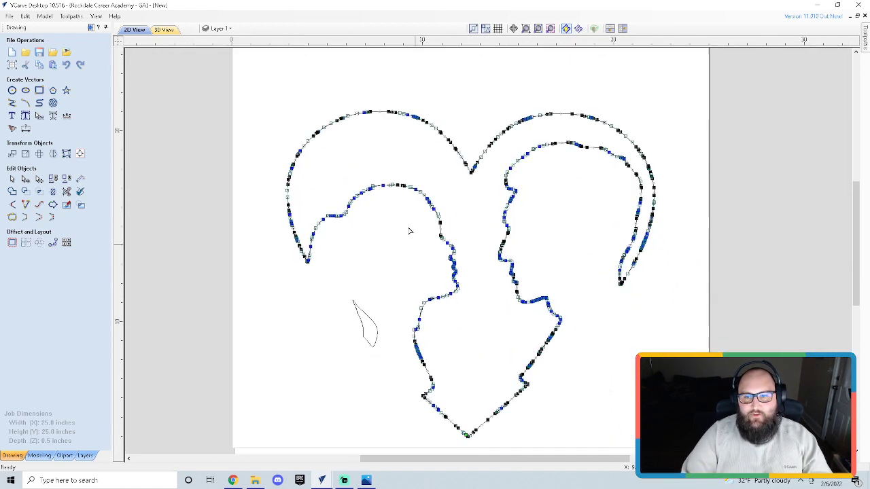
click(588, 365)
scroll(489, 187, up, 1)
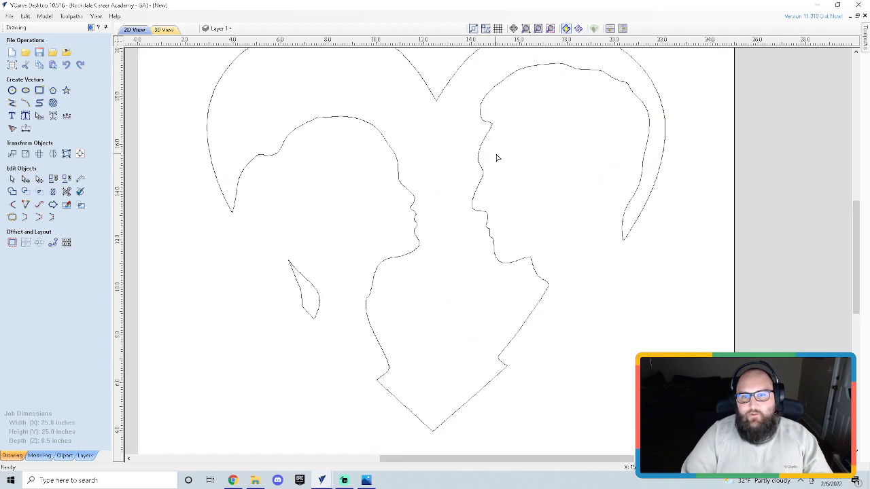
Step: Show the main heart outline's nodes again, look over the whole shape and clear the selection
drag(468, 262, 474, 311)
scroll(408, 248, down, 1)
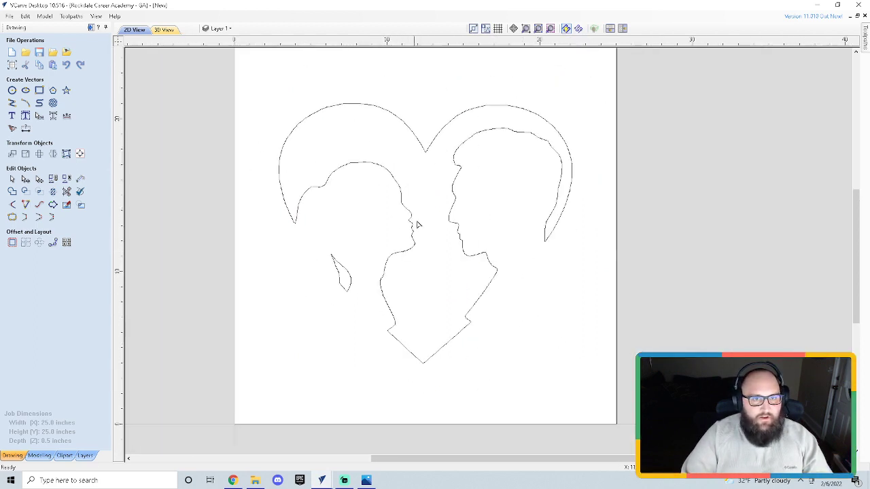
scroll(449, 133, up, 1)
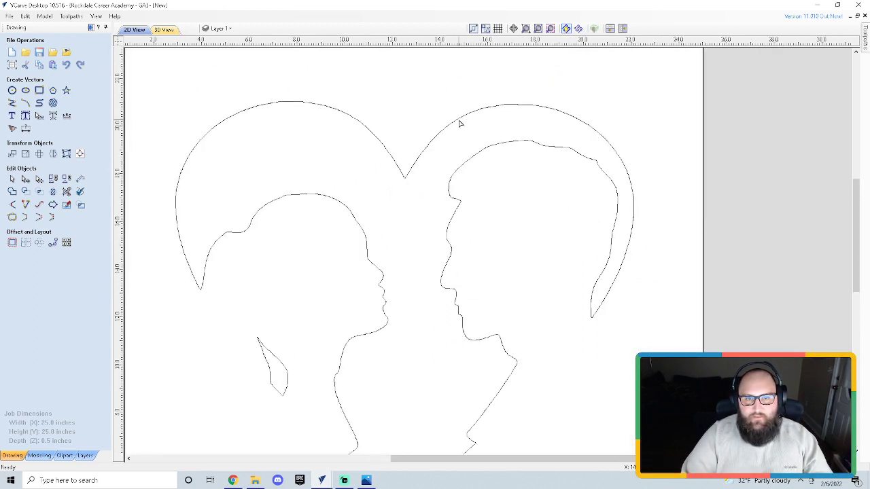
click(459, 124)
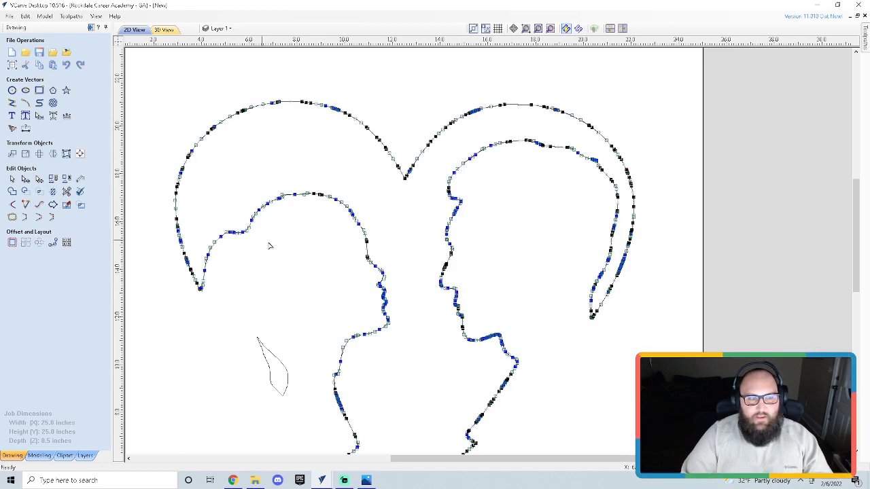
scroll(415, 354, down, 2)
scroll(488, 414, up, 2)
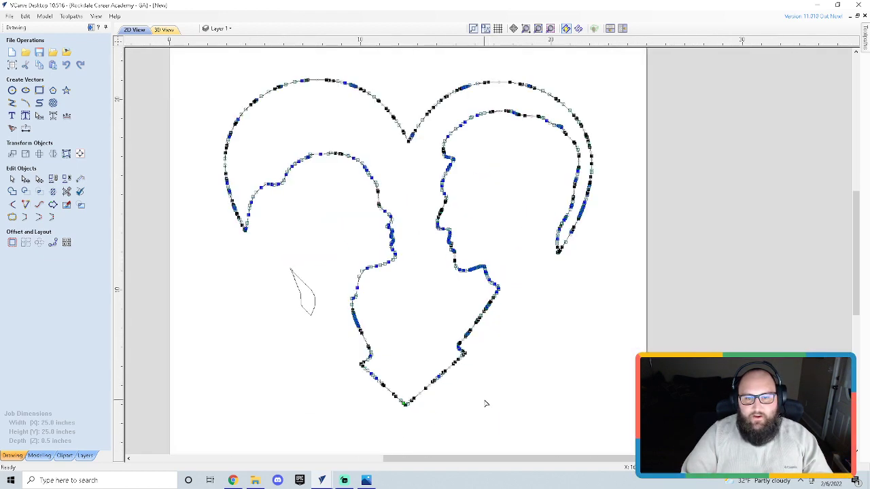
click(459, 399)
scroll(292, 186, up, 2)
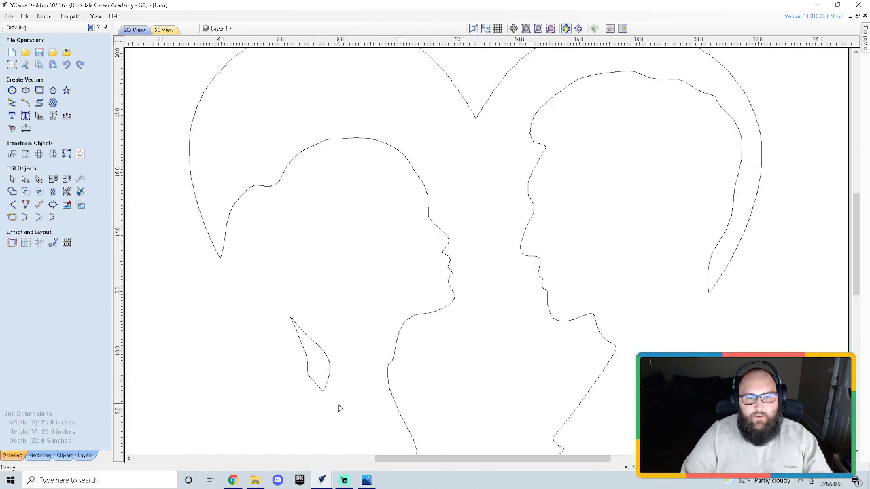
Step: Open the small pointed shape below the left silhouette in node editing and examine the nodes around its lower end
scroll(299, 377, up, 2)
click(326, 385)
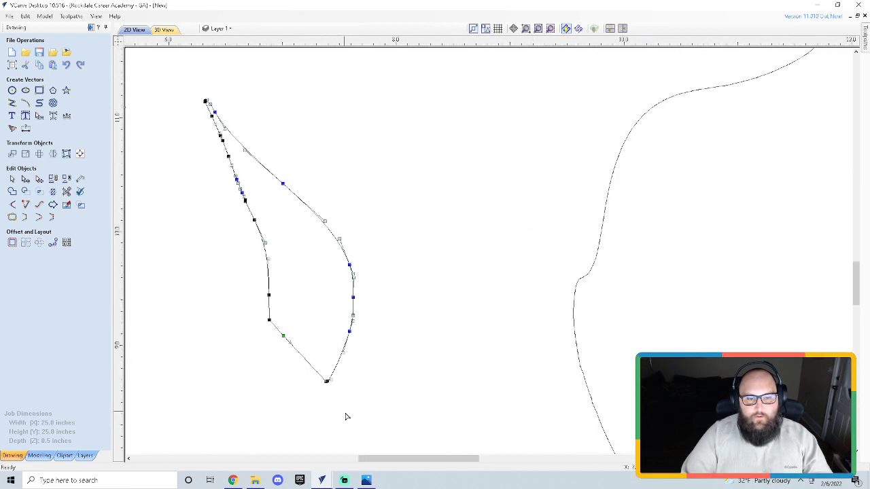
scroll(334, 401, up, 2)
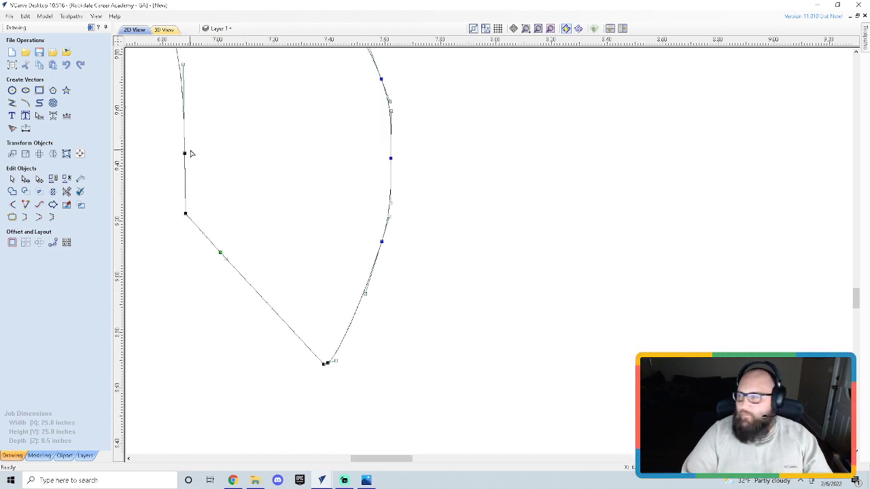
scroll(242, 324, down, 8)
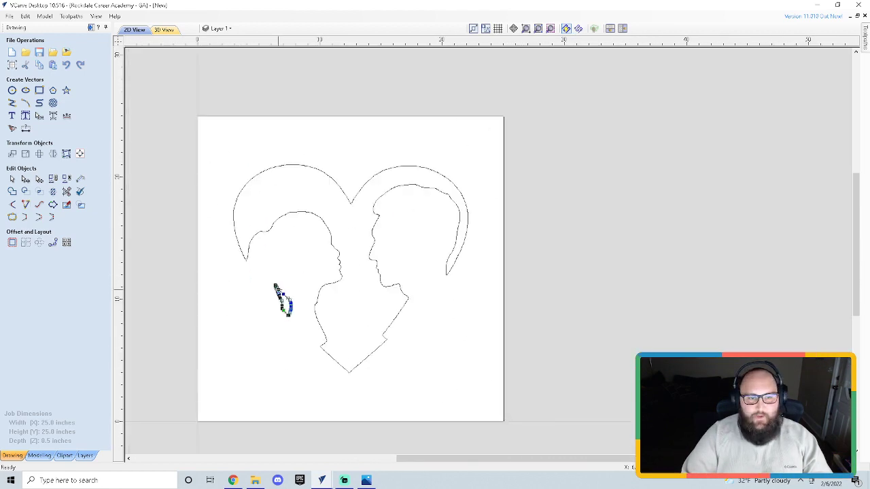
Step: Delete the node just above the small pointed shape's lower-left corner so that side becomes one continuous curve
scroll(292, 373, up, 8)
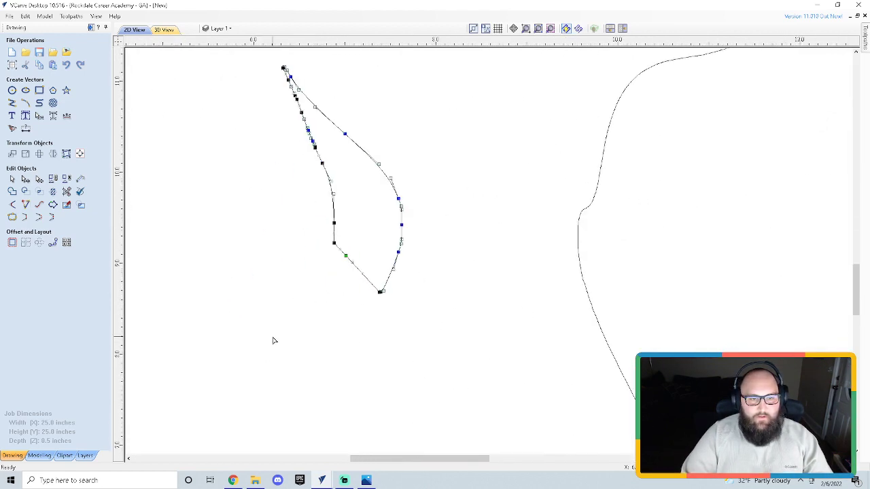
scroll(344, 237, up, 2)
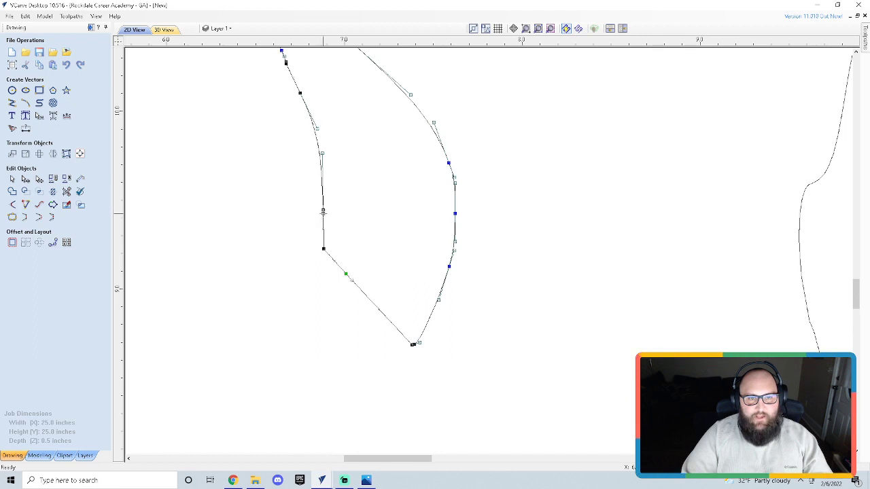
right_click(323, 211)
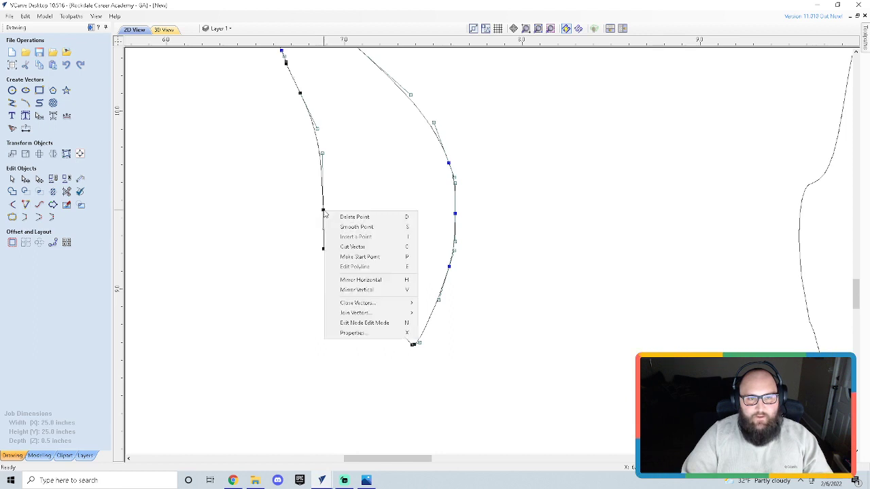
click(356, 227)
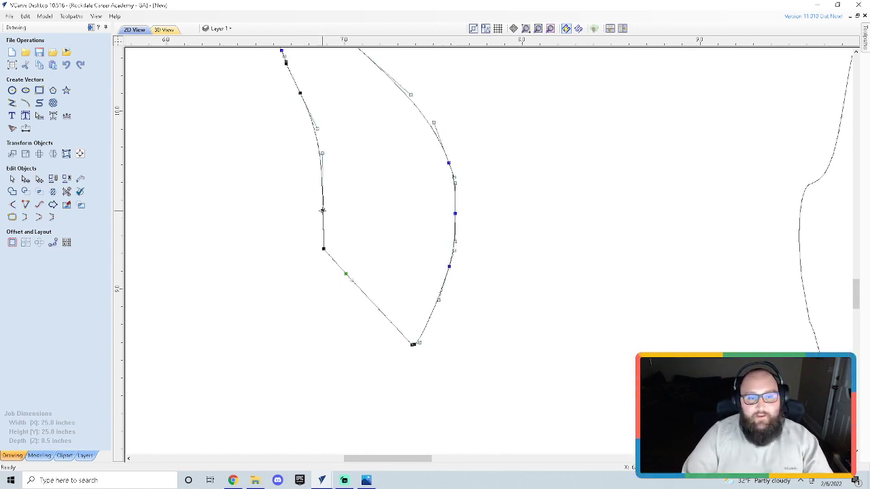
right_click(322, 211)
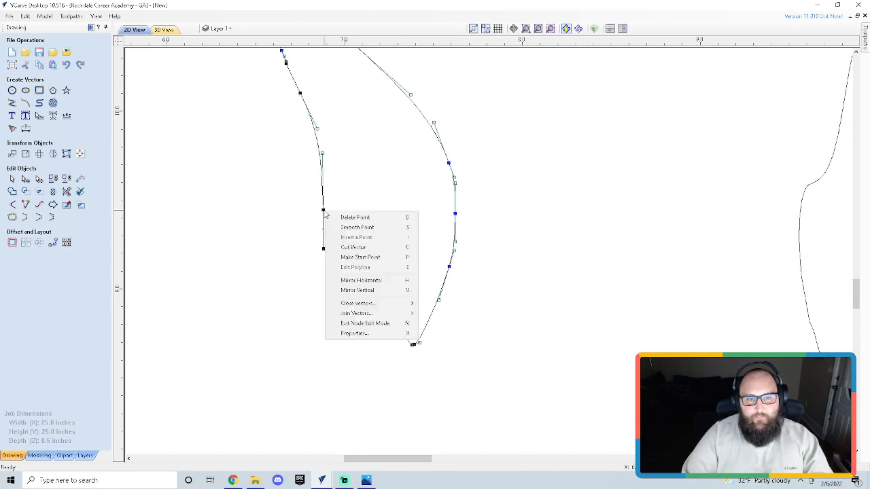
click(340, 217)
scroll(352, 231, down, 3)
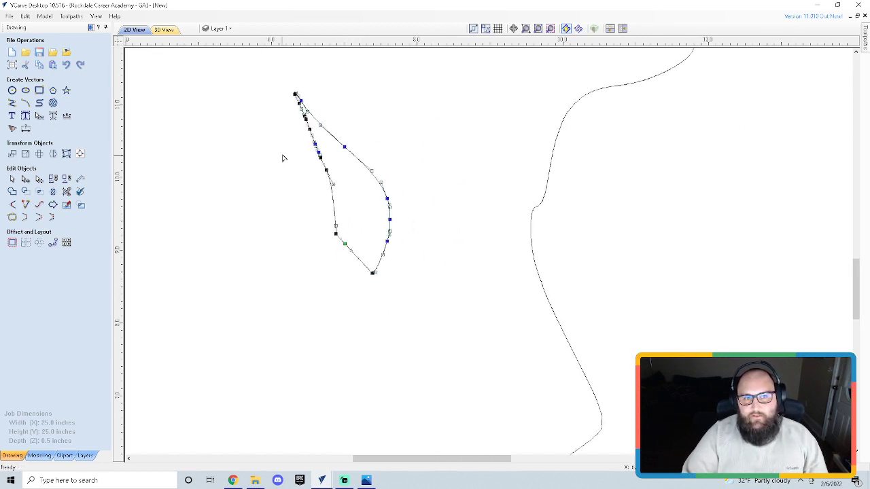
Step: Smooth the node just above the small pointed shape's lower-left corner and adjust the curve below it
scroll(332, 232, up, 3)
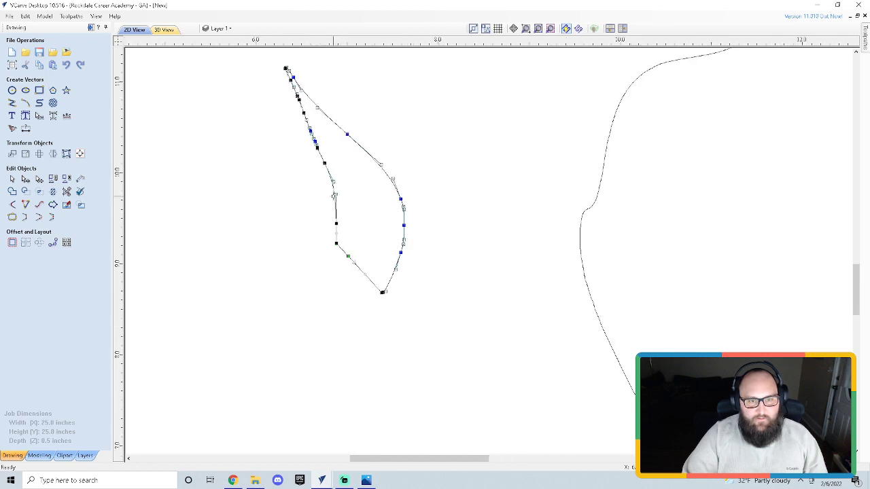
right_click(338, 240)
click(364, 255)
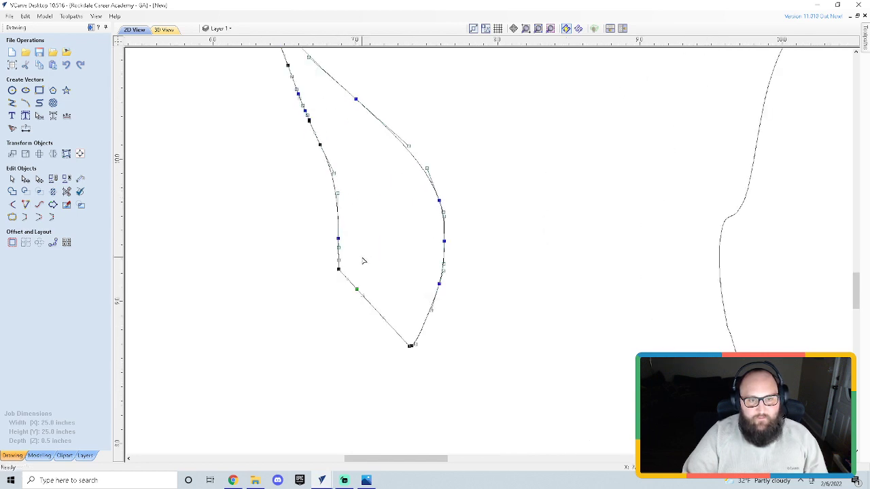
scroll(337, 272, up, 3)
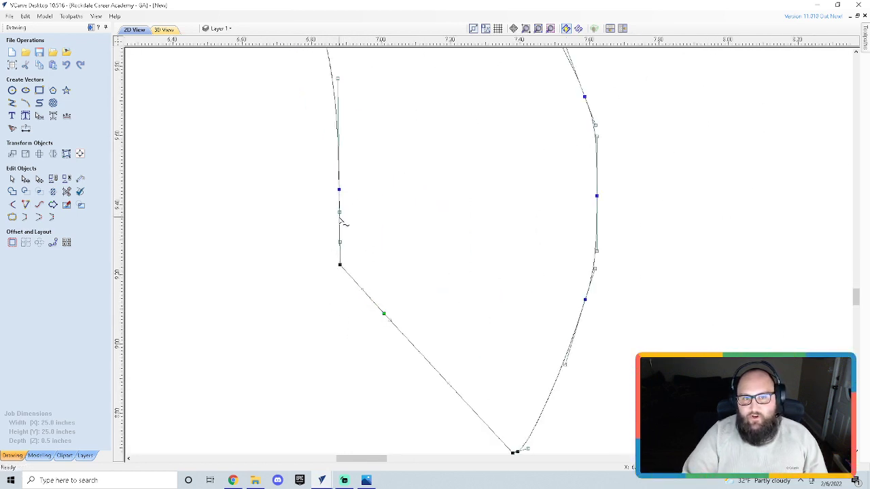
mouse_move(341, 212)
mouse_down()
mouse_move(285, 206)
mouse_move(358, 218)
mouse_move(406, 212)
mouse_move(304, 220)
mouse_move(369, 220)
mouse_move(340, 224)
mouse_up()
scroll(401, 258, down, 2)
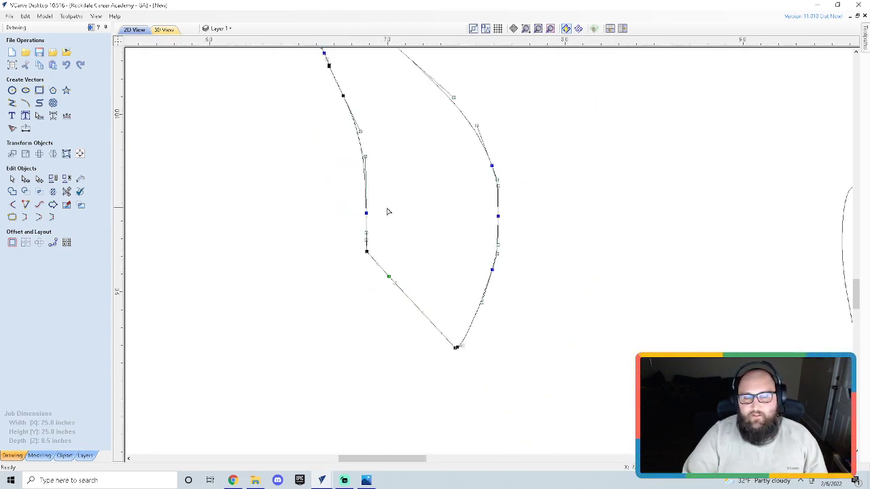
Step: Reopen the small pointed shape for node editing and make the node above its lower-left corner the start point
scroll(363, 216, up, 2)
scroll(361, 212, up, 1)
click(465, 215)
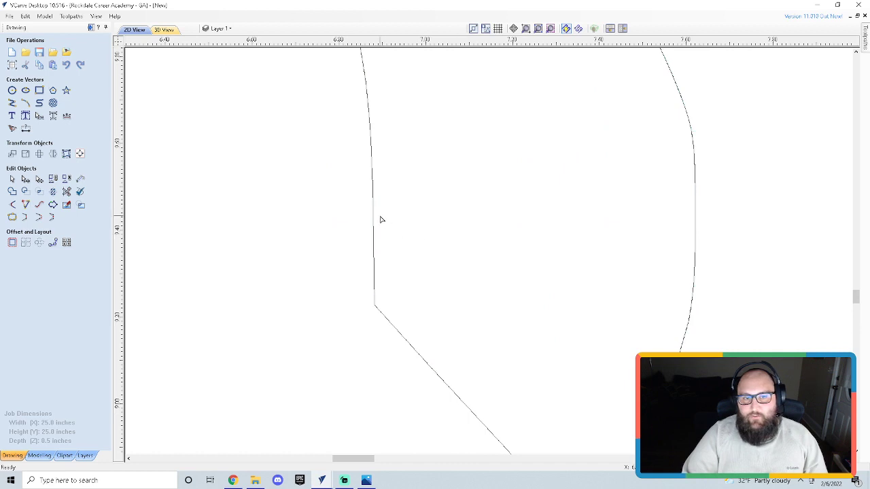
click(373, 219)
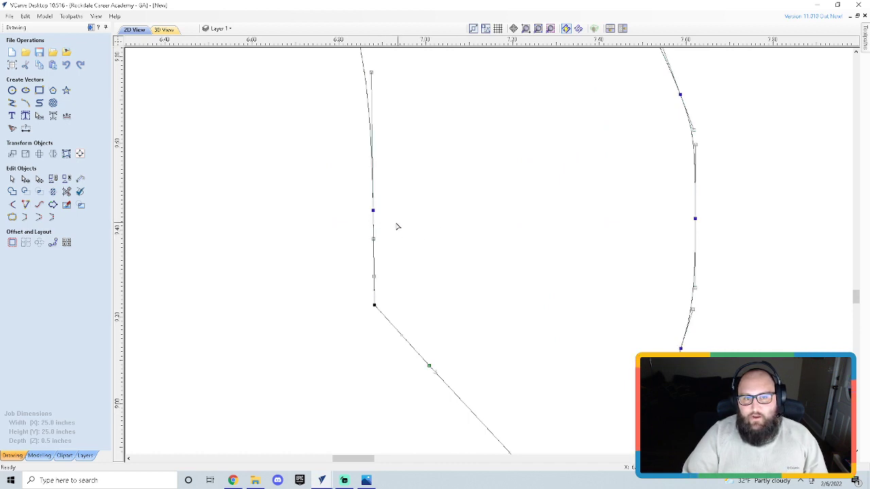
right_click(374, 214)
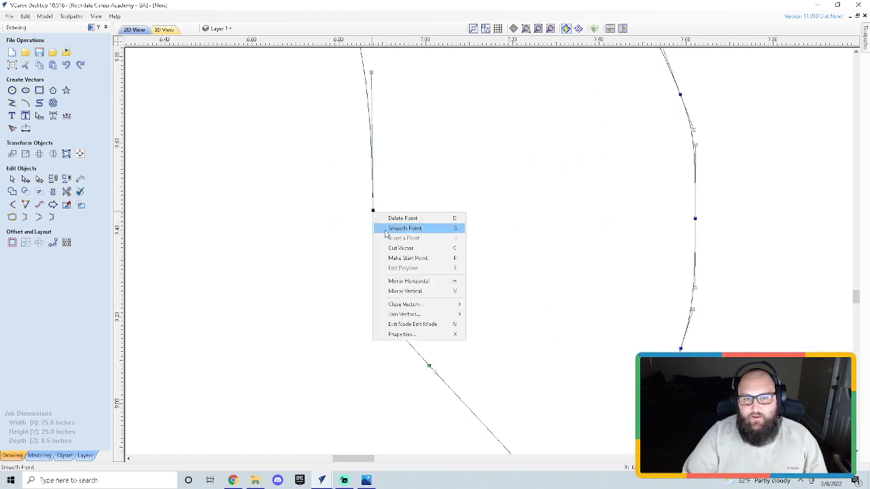
click(398, 248)
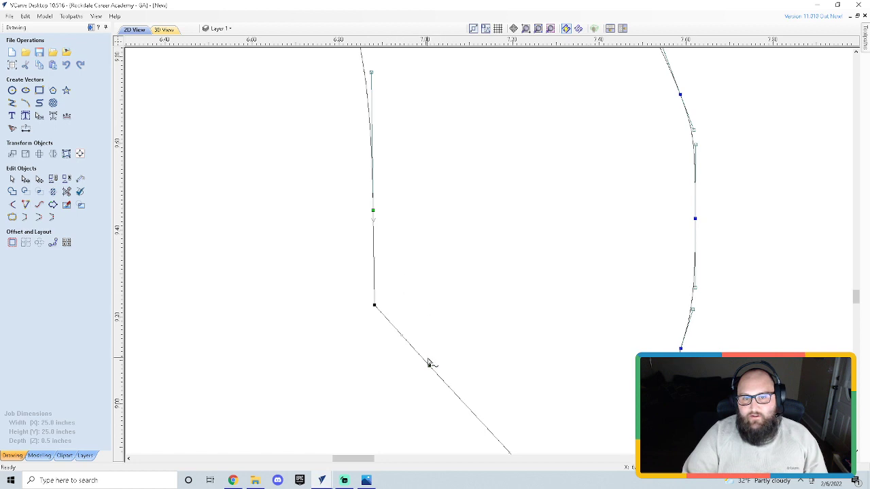
scroll(435, 299, down, 6)
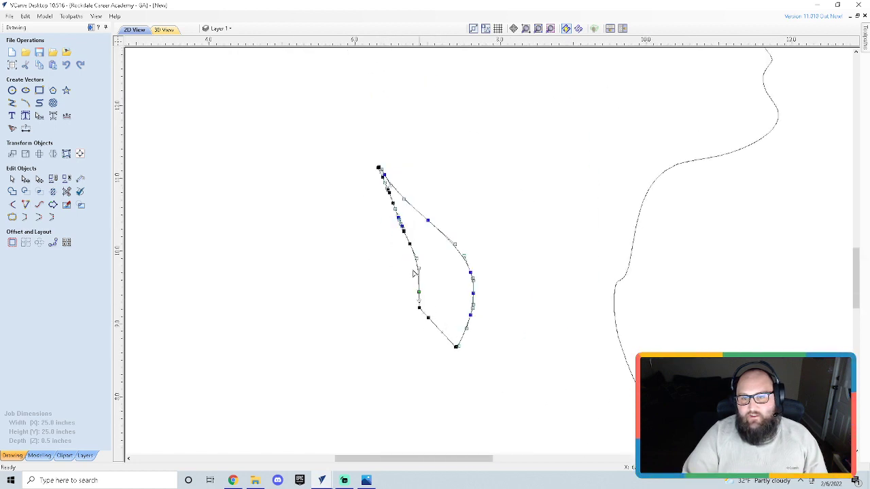
Step: Check the editing options of the node above the small shape's lower-left corner and close node editing
scroll(413, 309, up, 4)
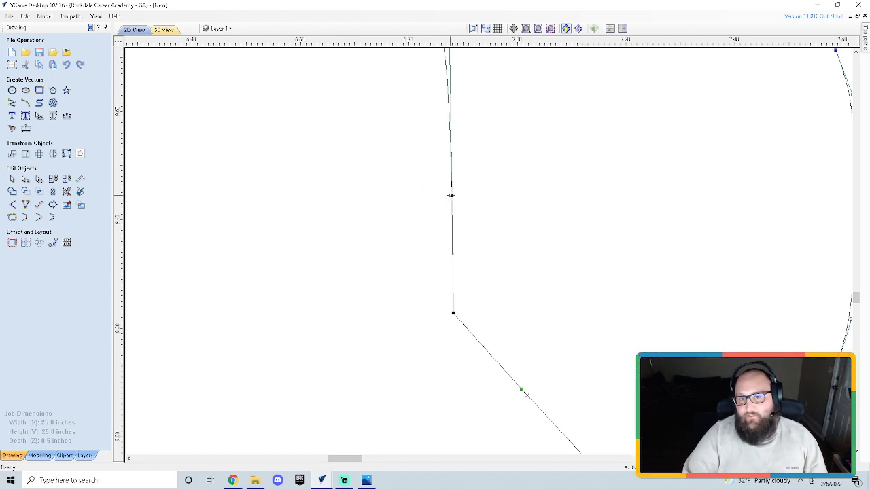
right_click(451, 196)
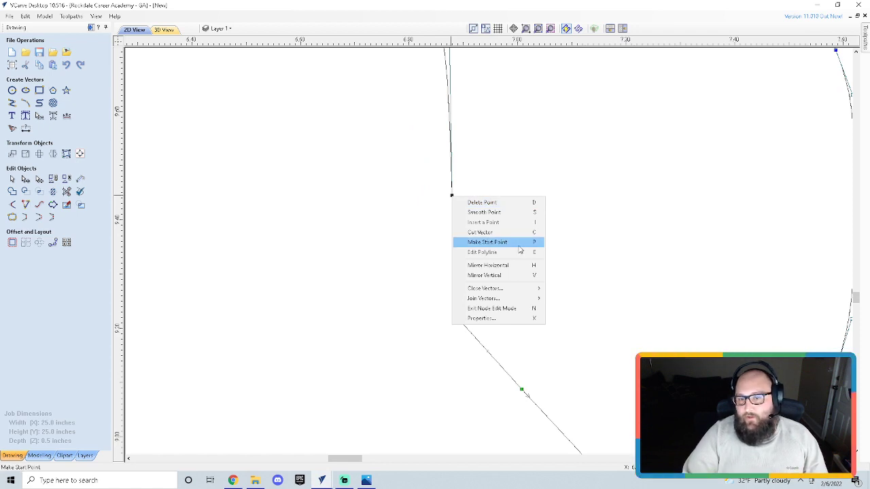
click(588, 252)
scroll(501, 258, down, 10)
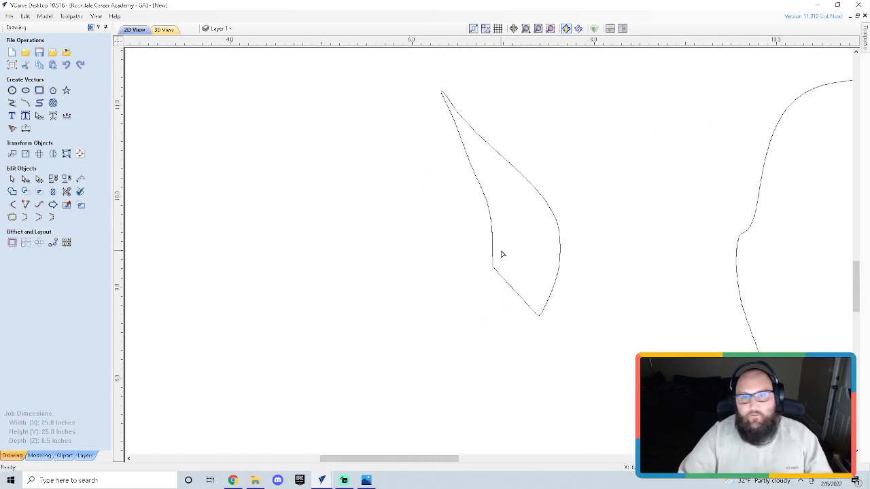
Step: Widen the small pointed shape's upper tip by moving the two upper nodes of its right-hand edge outwards in node editing
scroll(537, 252, down, 4)
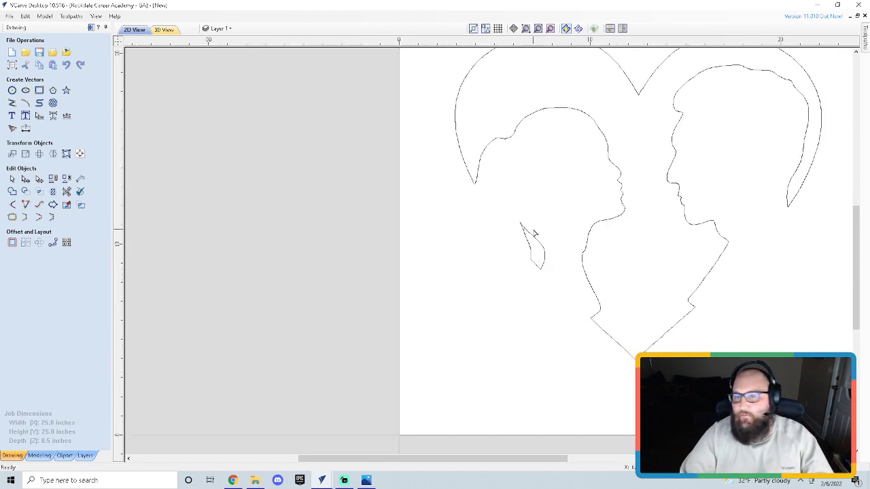
scroll(523, 238, up, 5)
scroll(519, 233, down, 4)
scroll(545, 246, up, 6)
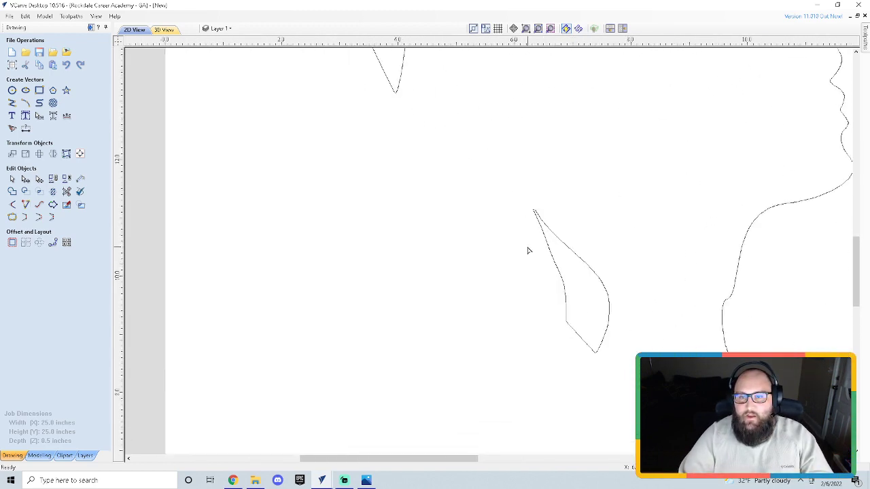
click(532, 191)
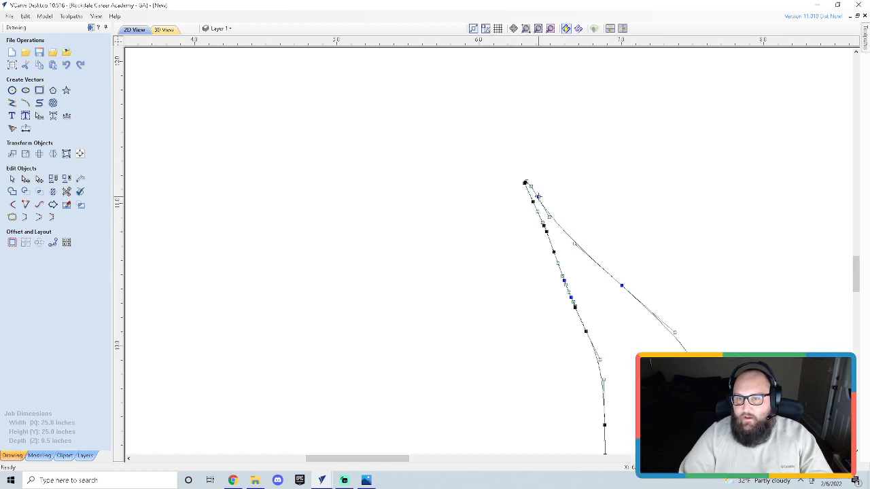
drag(538, 197, 556, 185)
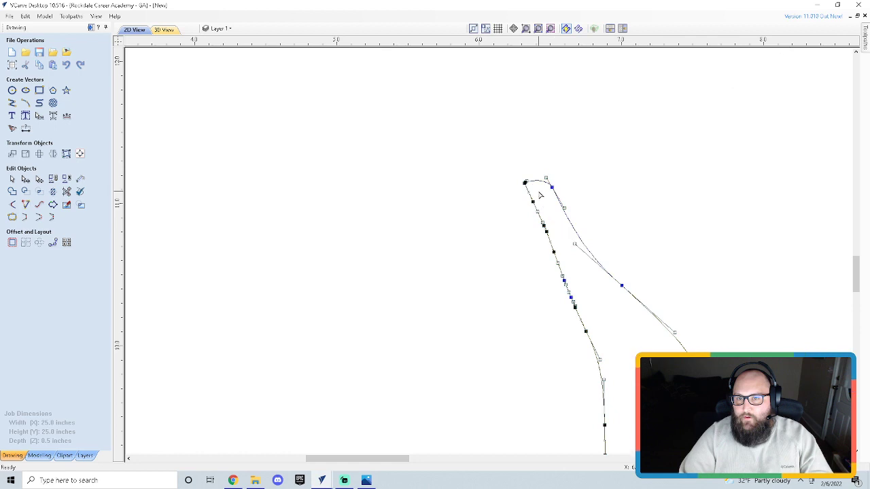
scroll(538, 191, up, 1)
drag(643, 309, 668, 297)
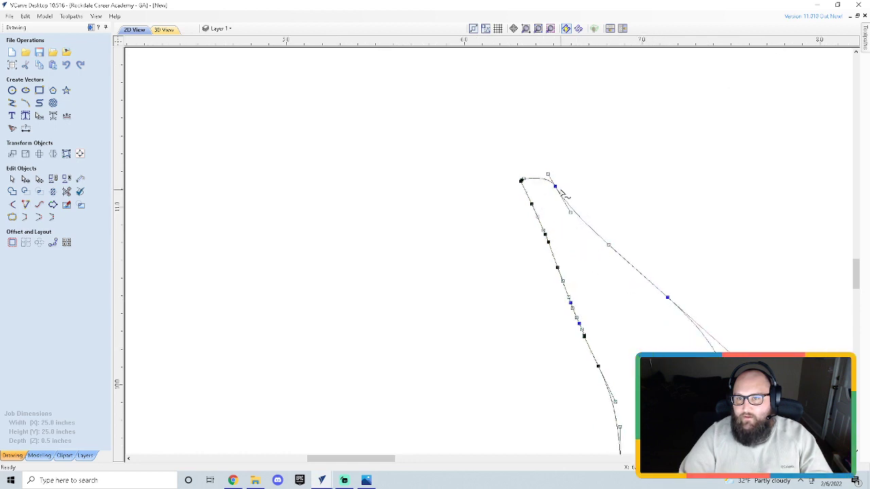
drag(557, 187, 571, 178)
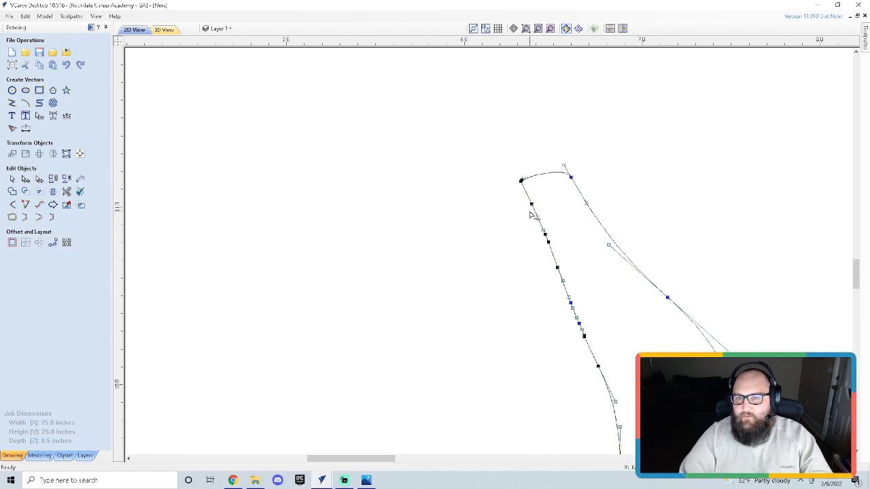
Step: Smooth the corner node at the small shape's upper-left tip into a rounded curve
scroll(527, 189, up, 3)
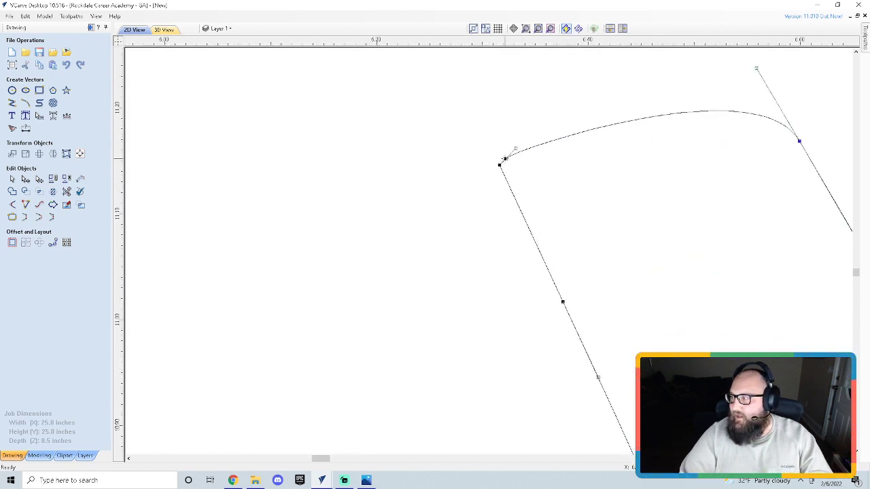
right_click(500, 164)
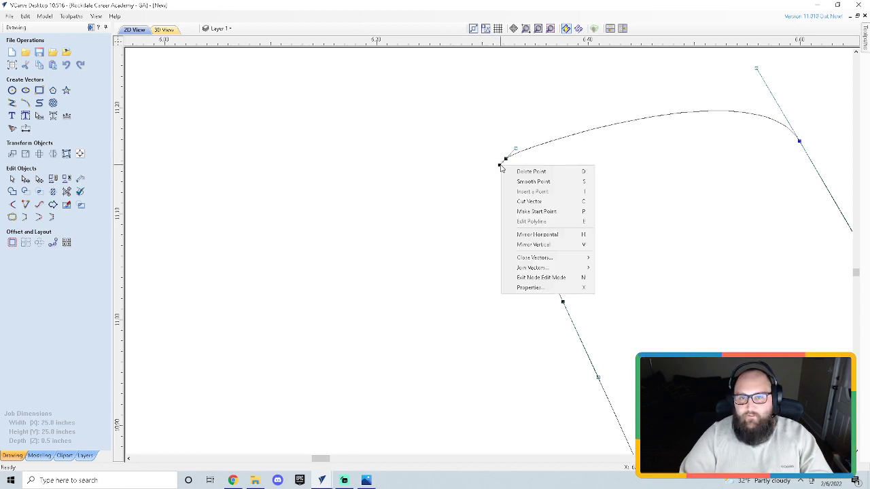
click(523, 182)
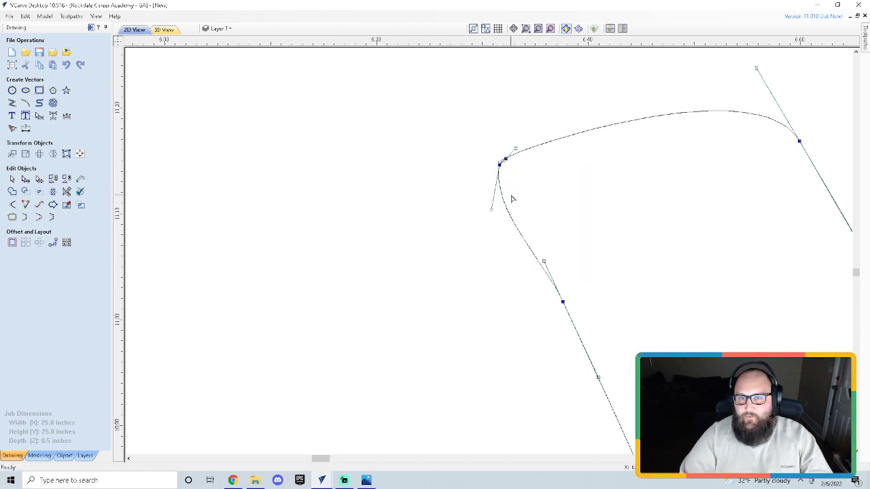
Step: Try bending the curves beside the small shape's rounded tip and undo each of these changes
mouse_move(501, 164)
mouse_down()
mouse_move(474, 175)
mouse_move(508, 162)
mouse_up()
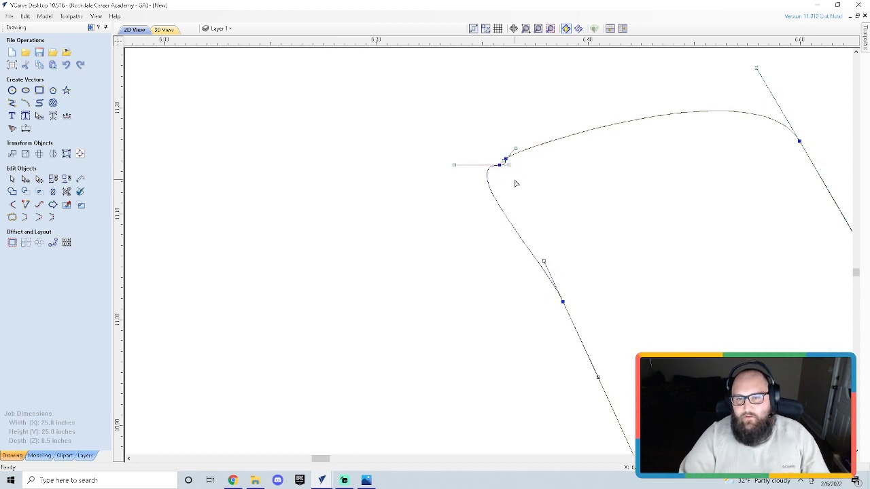
key(ctrl+z)
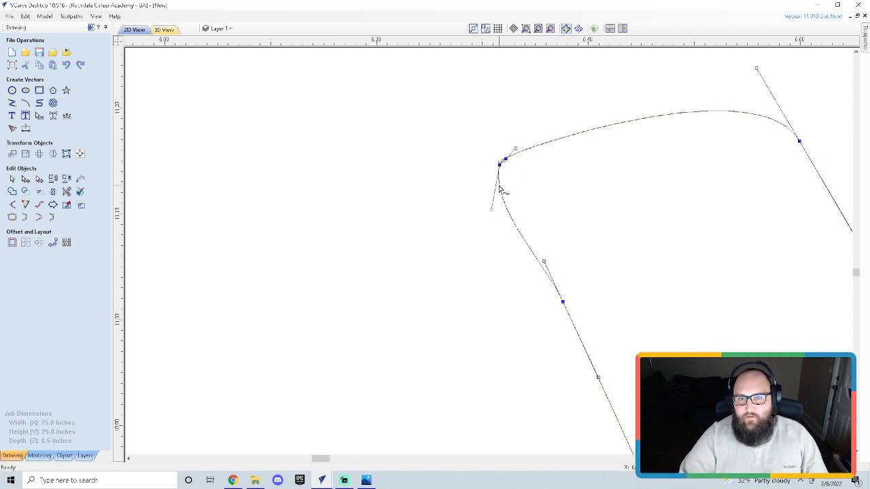
drag(502, 188, 480, 206)
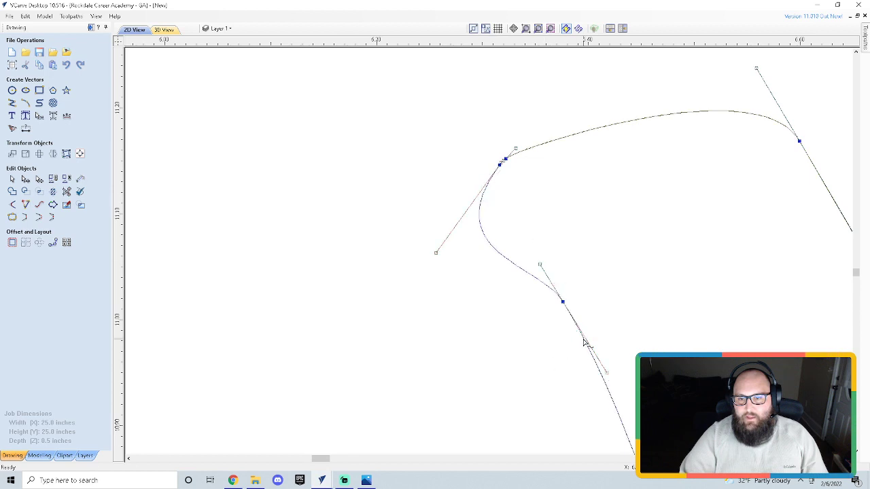
drag(583, 342, 590, 358)
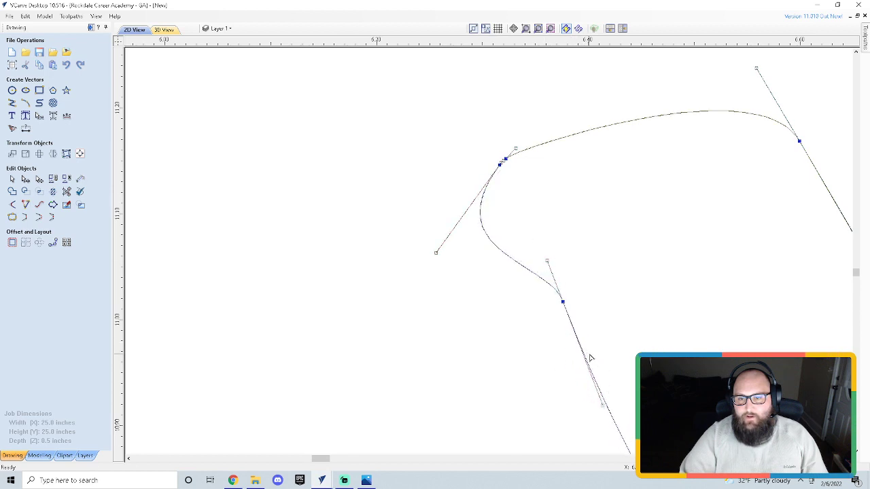
key(ctrl+z)
drag(545, 285, 544, 311)
key(ctrl+z)
key(ctrl+z)
Step: Look over the reshaped tip, close node editing and review the whole heart design on the job sheet
scroll(598, 388, down, 5)
scroll(629, 412, down, 5)
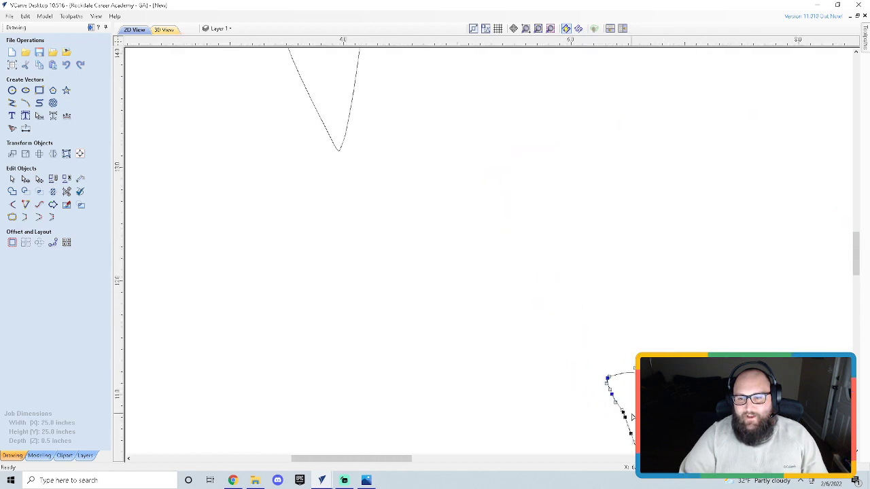
middle_drag(630, 413, 535, 194)
scroll(535, 194, down, 1)
scroll(544, 175, up, 4)
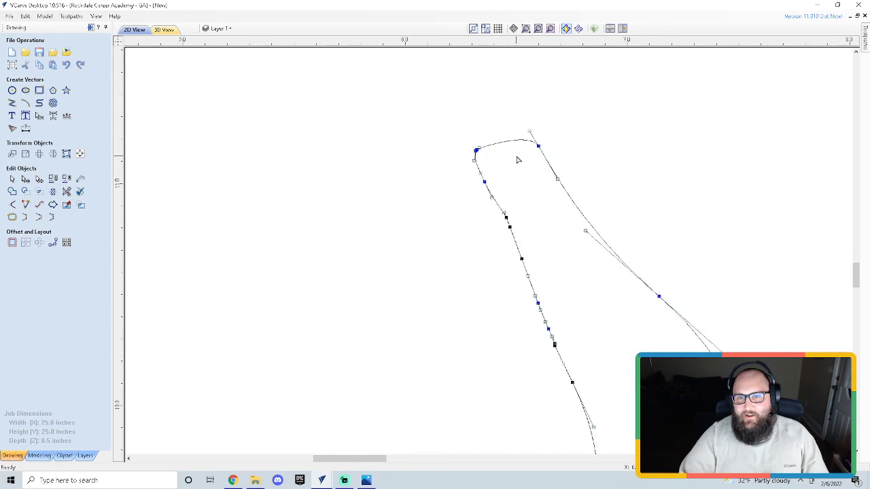
click(516, 156)
scroll(536, 150, down, 6)
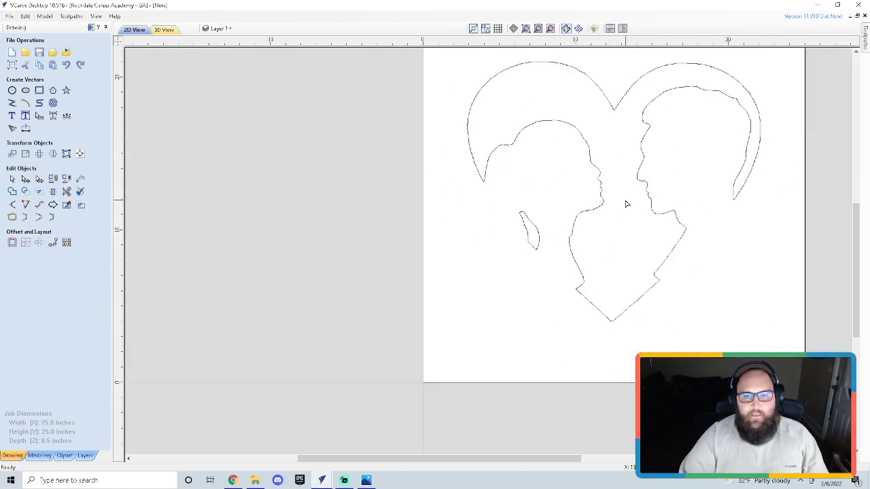
middle_drag(626, 199, 513, 221)
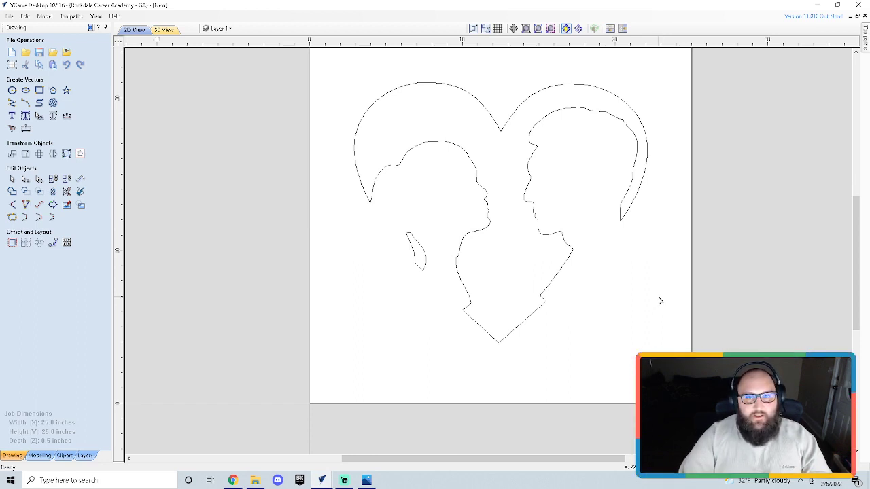
drag(684, 313, 286, 68)
right_click(476, 181)
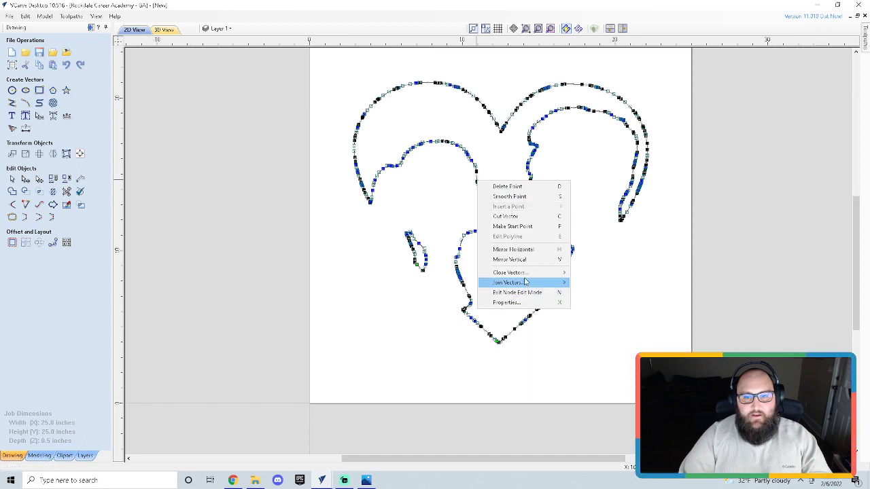
click(352, 280)
click(352, 280)
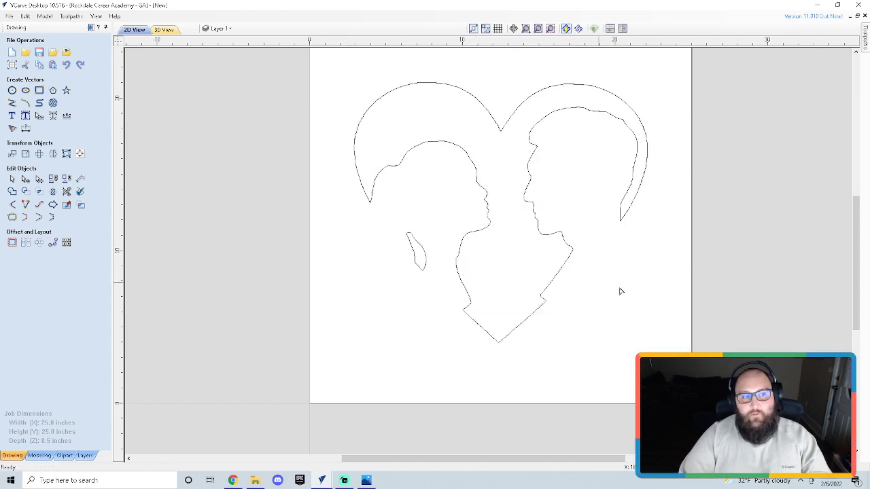
Step: Select all the heart vectors and offset them outwards by 0.5 inches, keeping the originals
drag(730, 352, 274, 89)
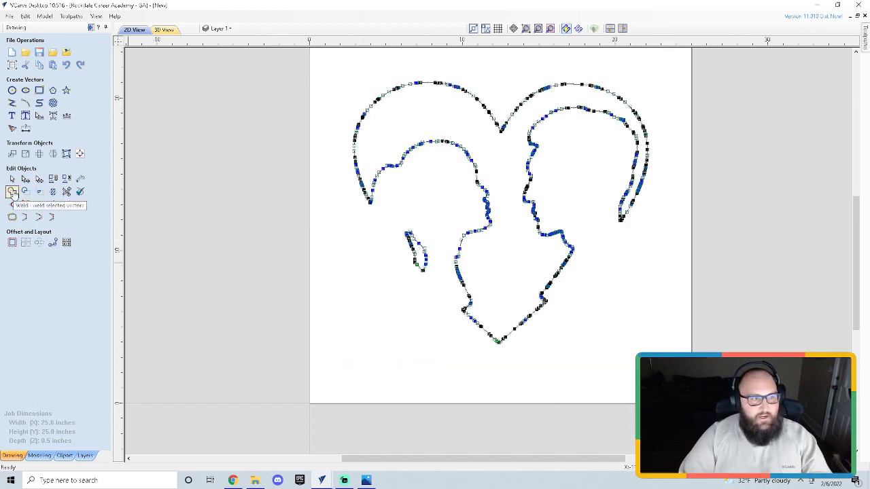
click(11, 244)
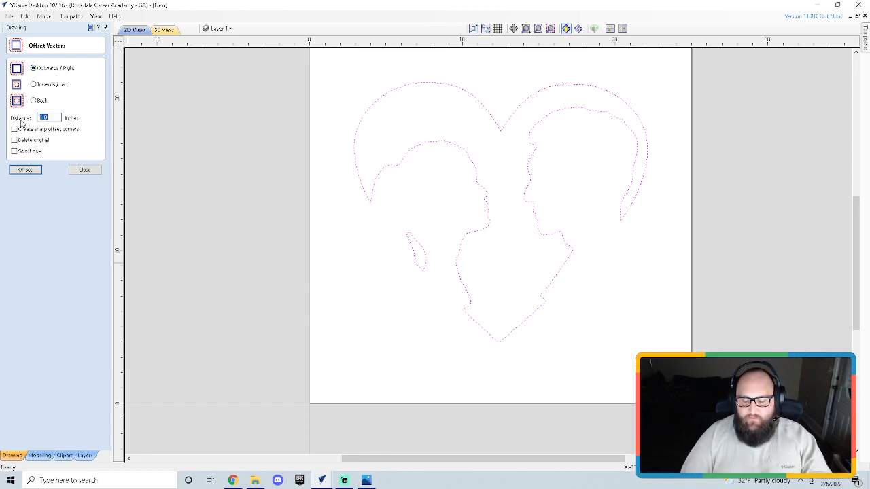
text(.5)
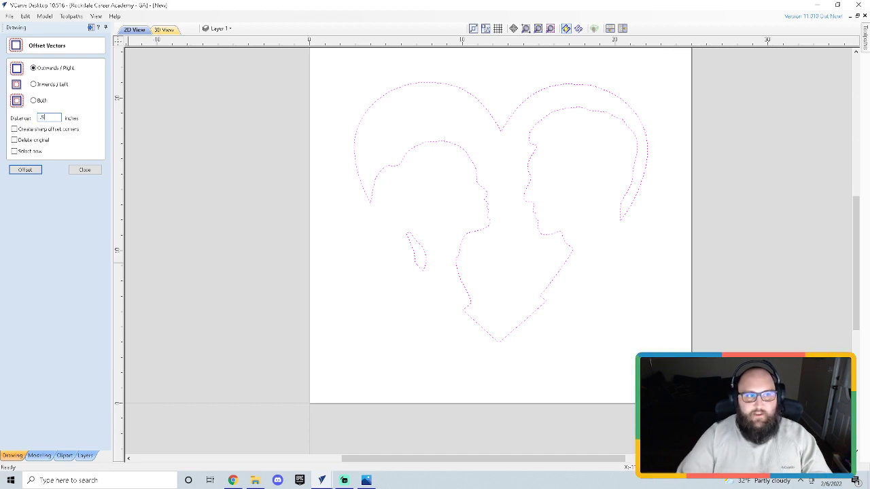
click(33, 174)
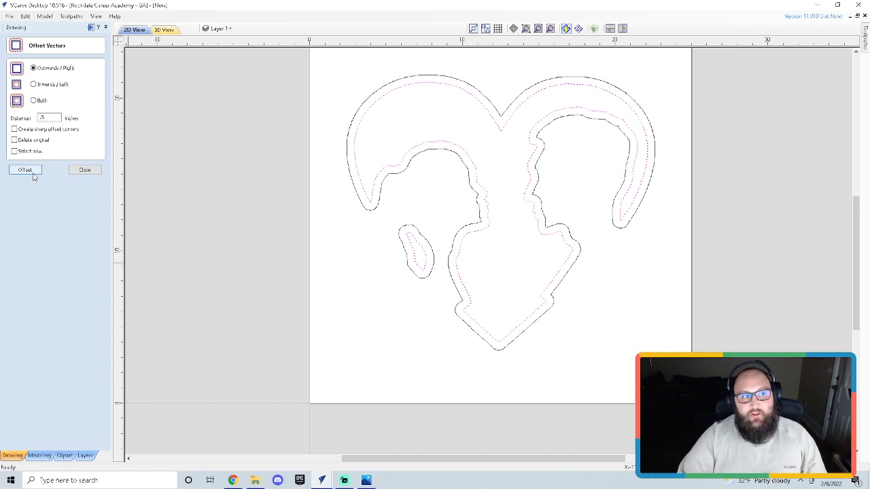
Step: Undo the 0.5 inch offset and offset the heart vectors outwards by 0.75 inches with sharp offset corners, keeping the originals
key(ctrl+z)
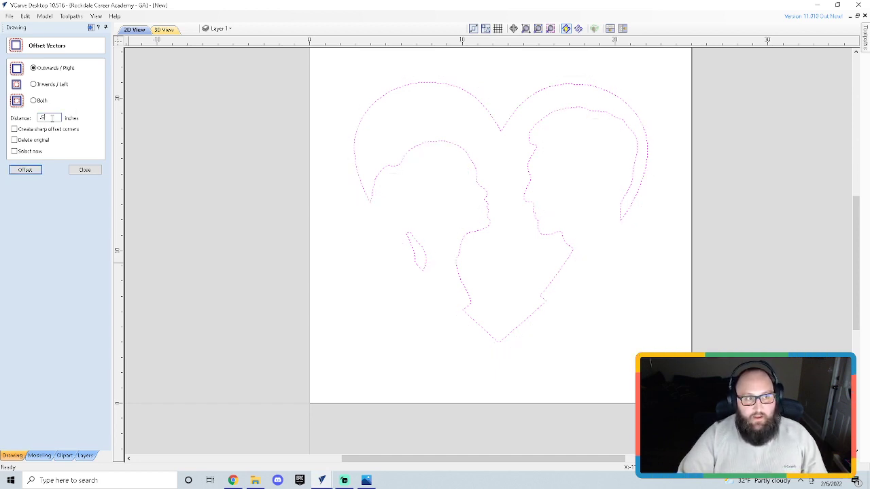
key(BackSpace)
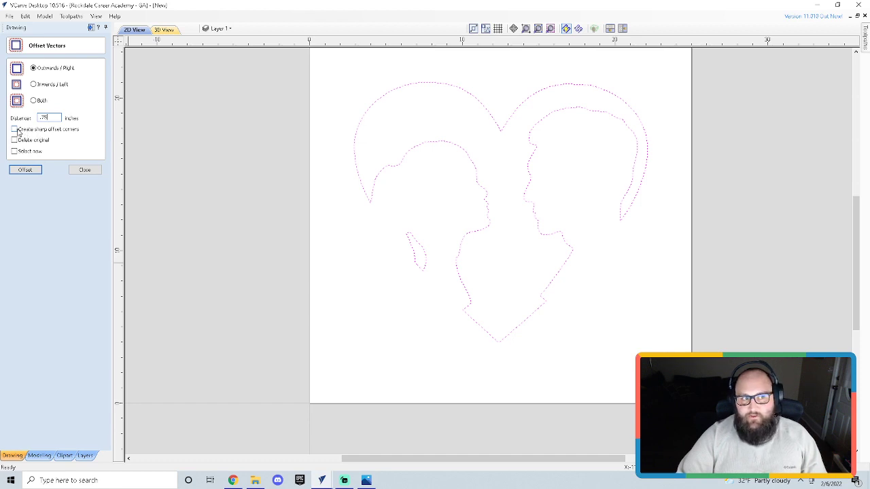
click(25, 133)
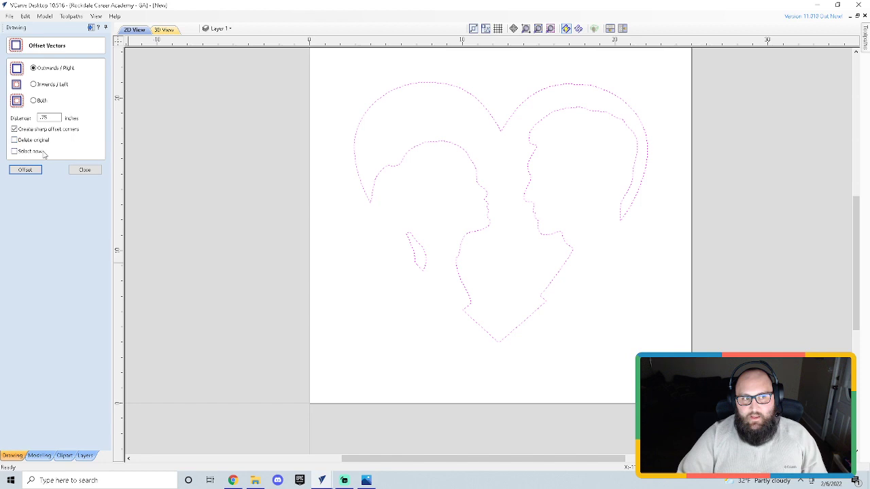
click(25, 170)
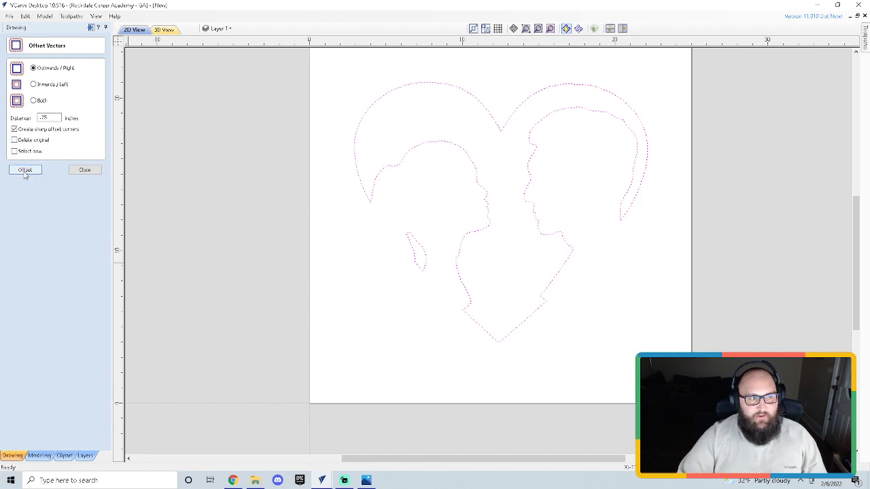
click(85, 170)
click(647, 328)
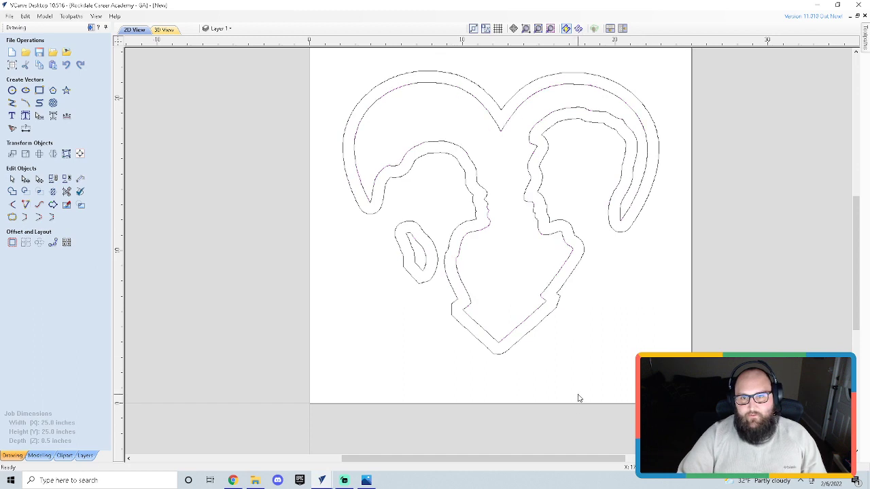
Step: Select the original and offset heart outlines in turn to compare their spacing, especially around the right lobe's tip
click(620, 230)
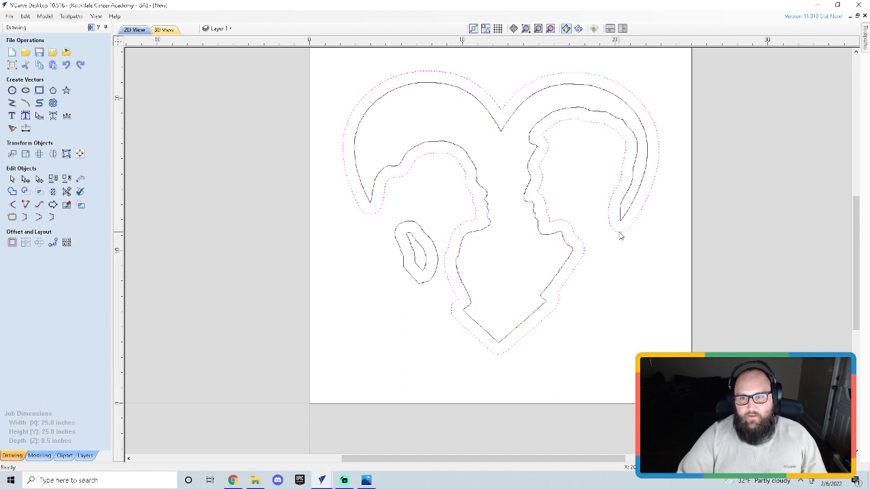
click(621, 224)
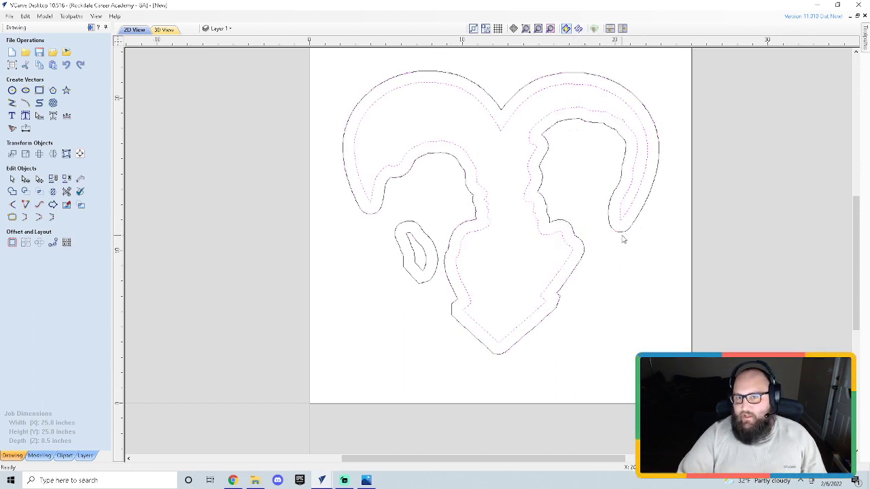
click(622, 235)
click(620, 232)
click(621, 217)
click(621, 234)
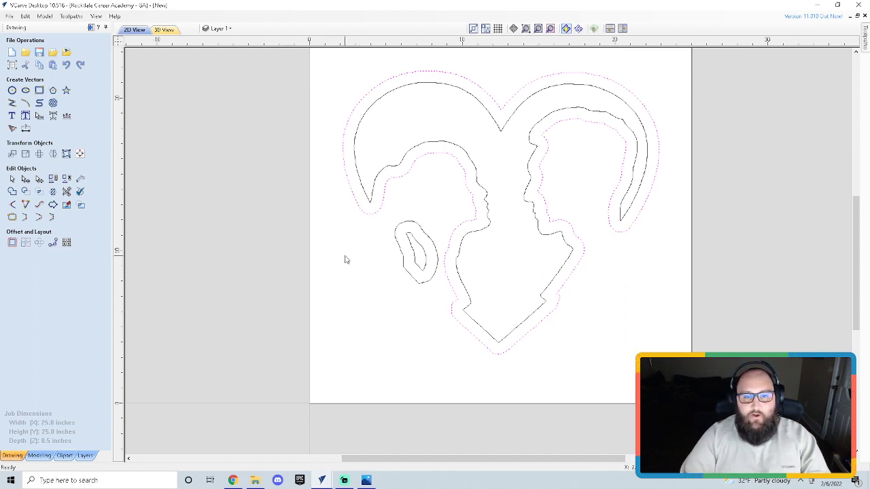
click(374, 310)
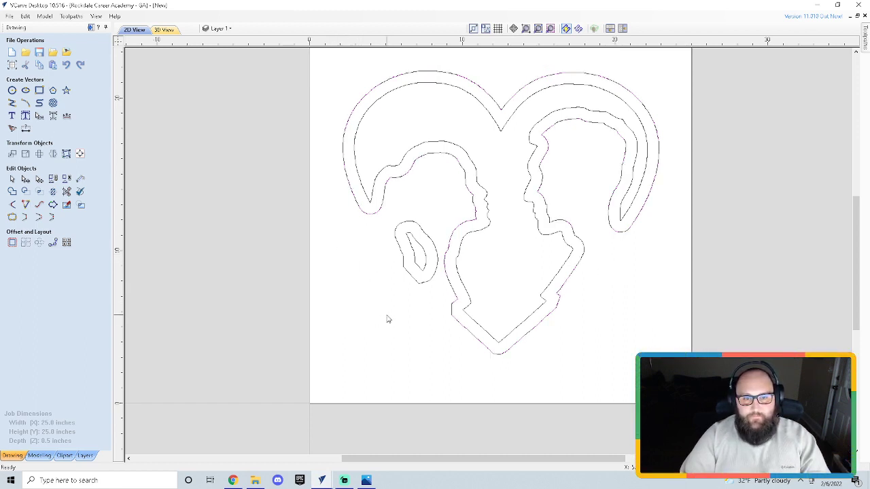
click(390, 318)
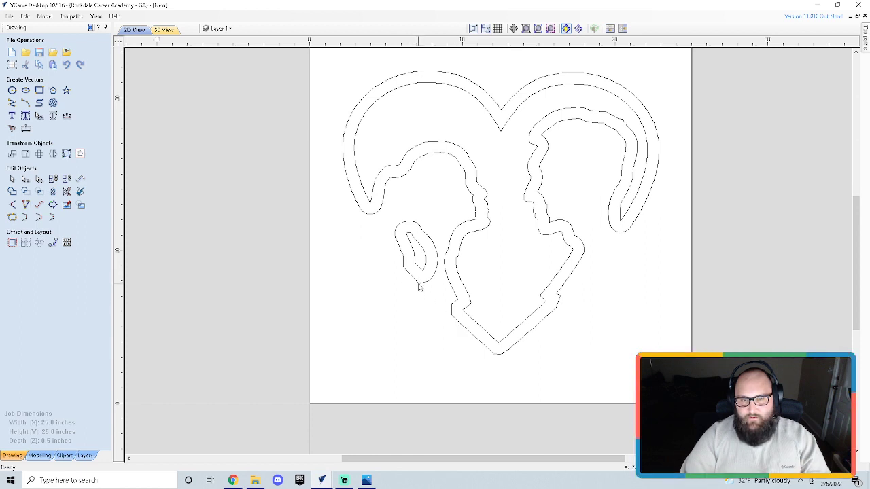
Step: Open the outer offset heart outline for node editing
click(452, 312)
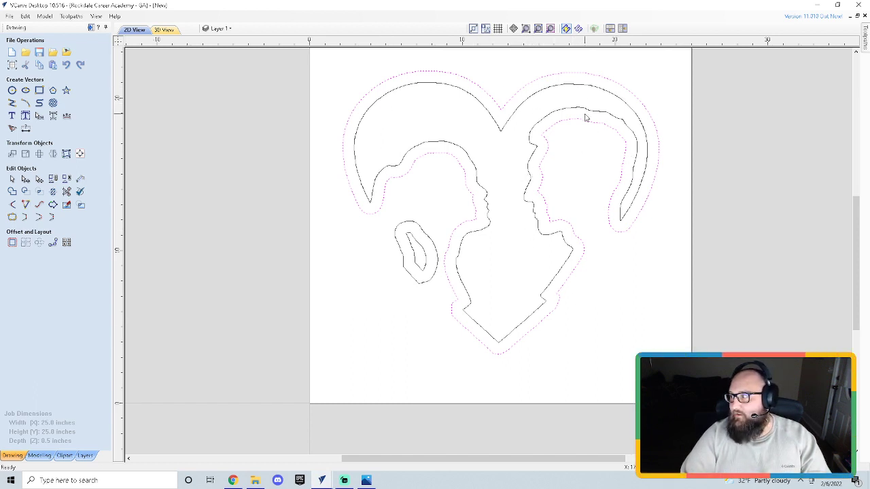
click(492, 355)
click(492, 355)
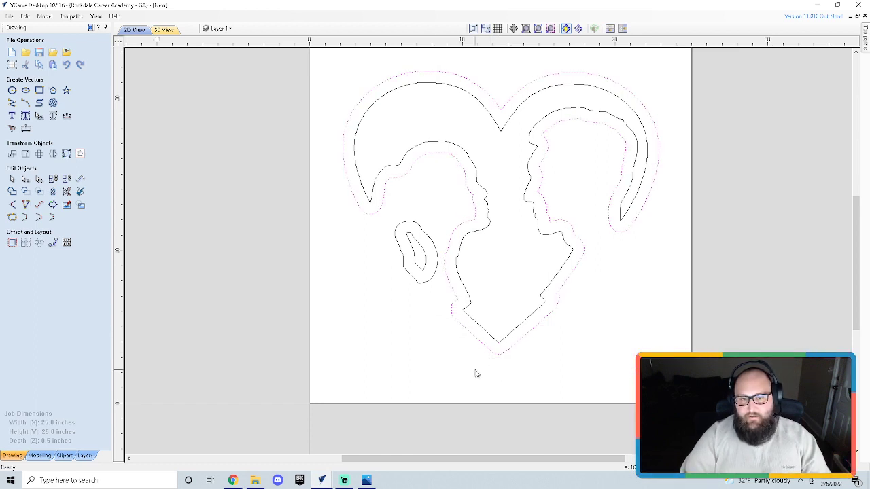
key(n)
click(446, 346)
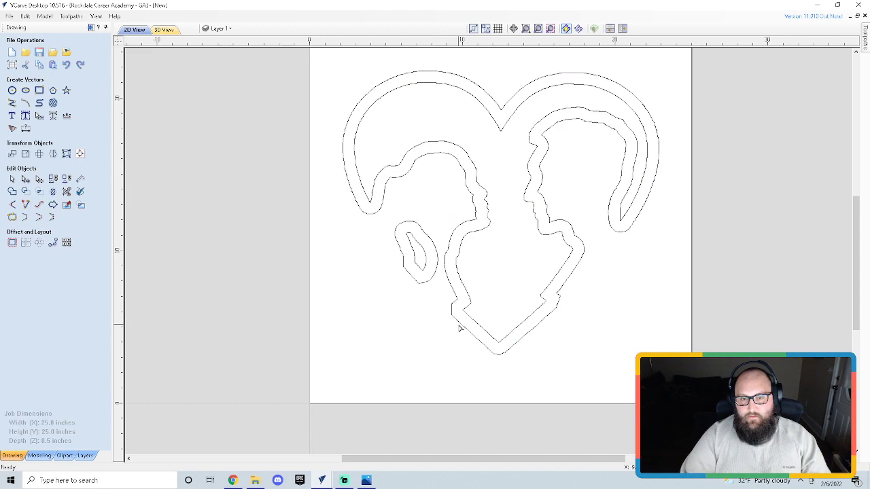
click(460, 329)
Step: Try cutting the outer outline at the lower corner node where the left figure's shoulder meets the heart's point
scroll(455, 326, up, 5)
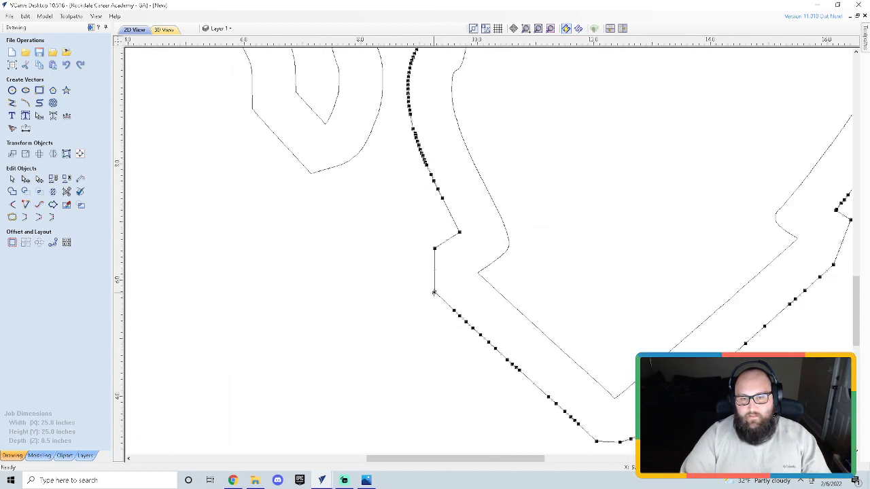
right_click(435, 292)
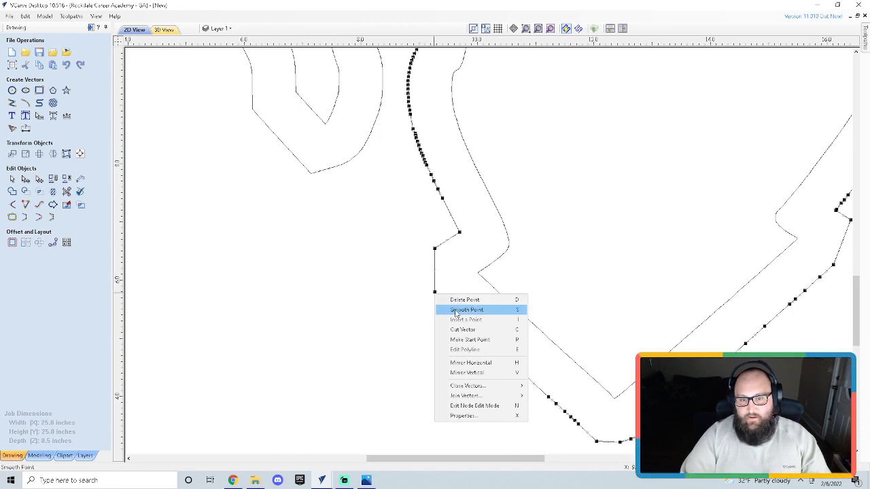
click(460, 330)
scroll(410, 318, down, 5)
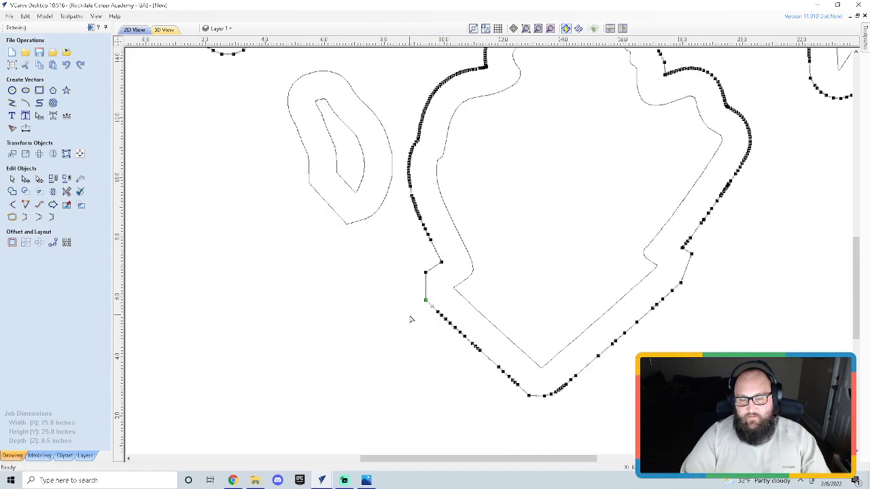
Step: Try cutting the outer outline at a node on the outer side of the left lobe's rounded tip
scroll(345, 222, up, 5)
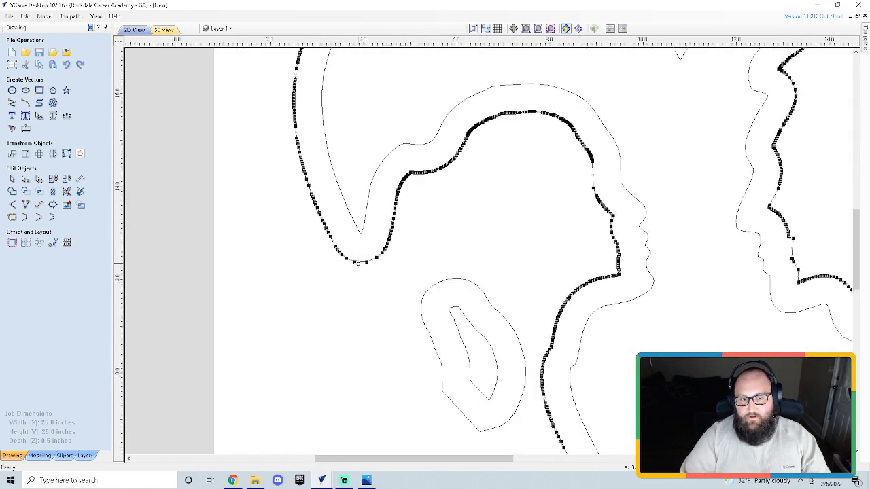
scroll(353, 262, up, 3)
scroll(350, 258, down, 3)
scroll(326, 257, up, 3)
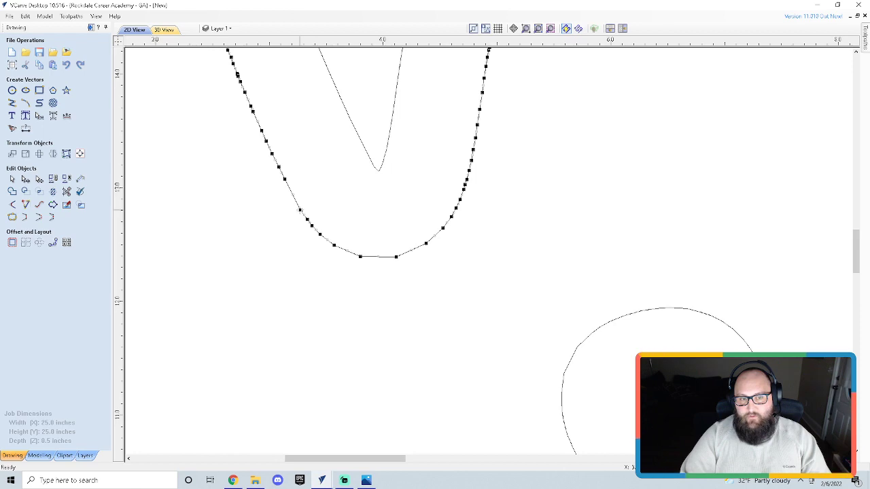
right_click(299, 208)
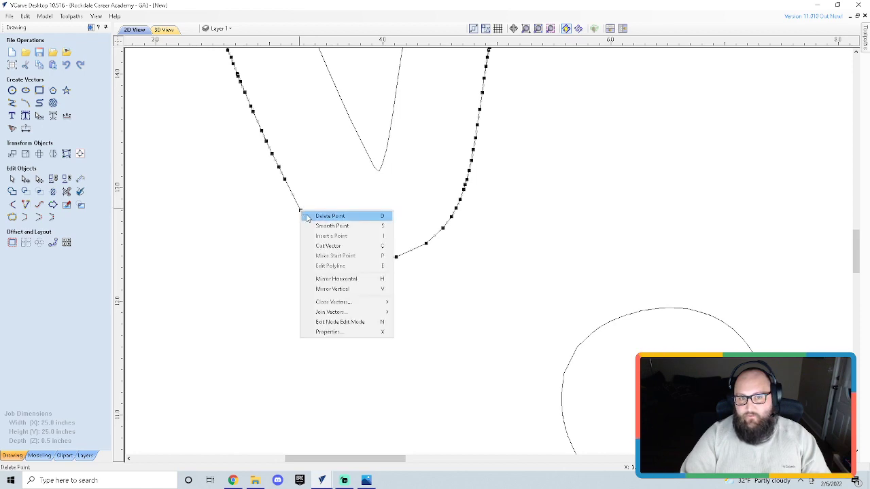
click(325, 246)
scroll(466, 342, down, 5)
scroll(466, 342, up, 2)
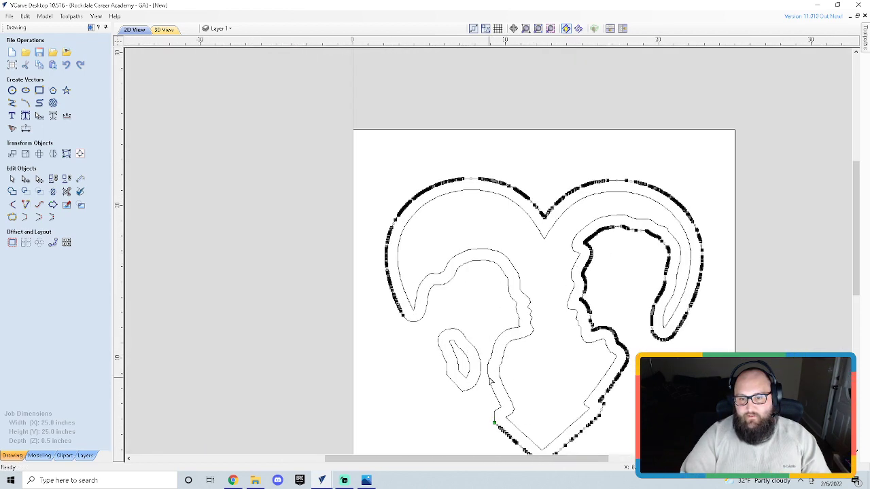
scroll(492, 388, down, 2)
scroll(474, 411, up, 3)
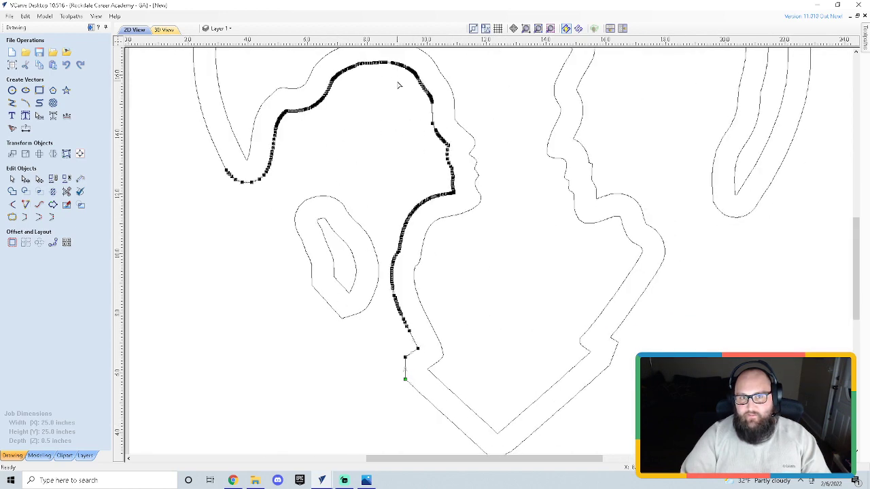
scroll(284, 178, down, 3)
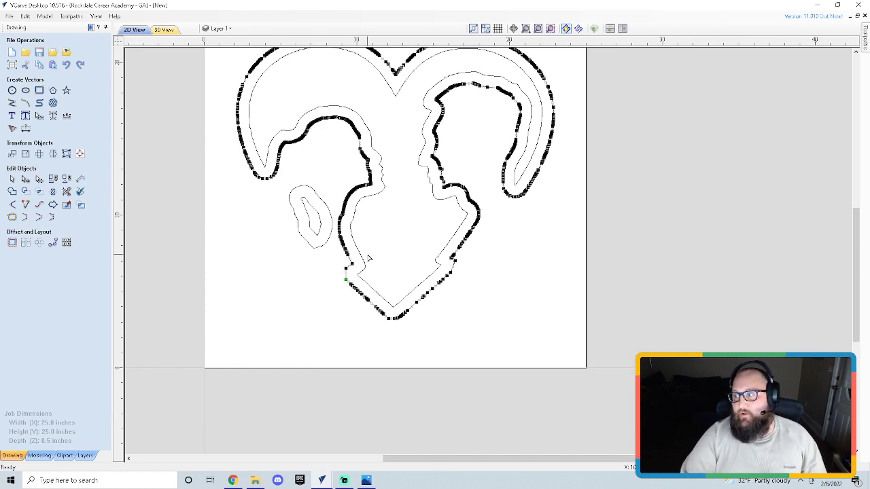
Step: Reselect the outer offset outline and cut it at the lower corner node of the left figure's shoulder
click(339, 266)
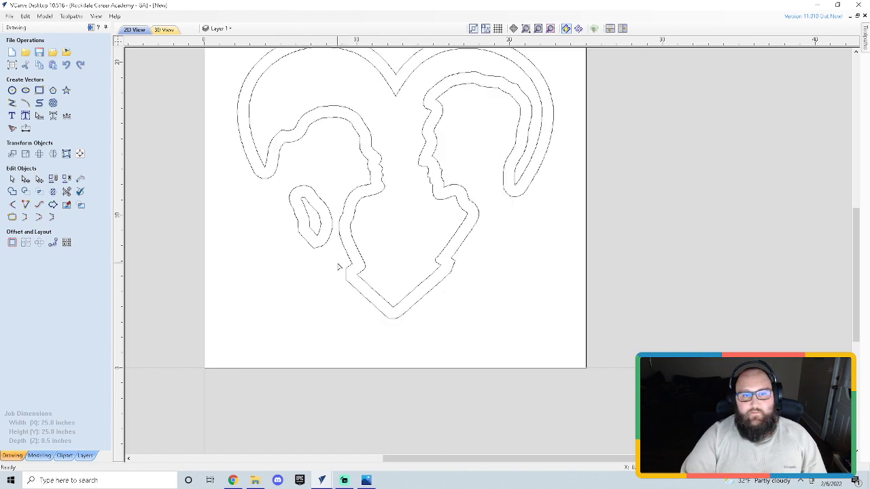
click(346, 259)
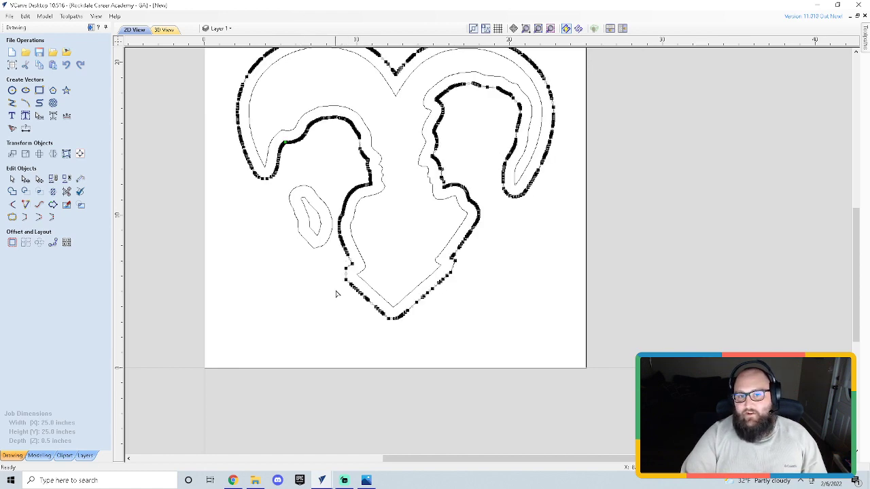
scroll(336, 294, up, 5)
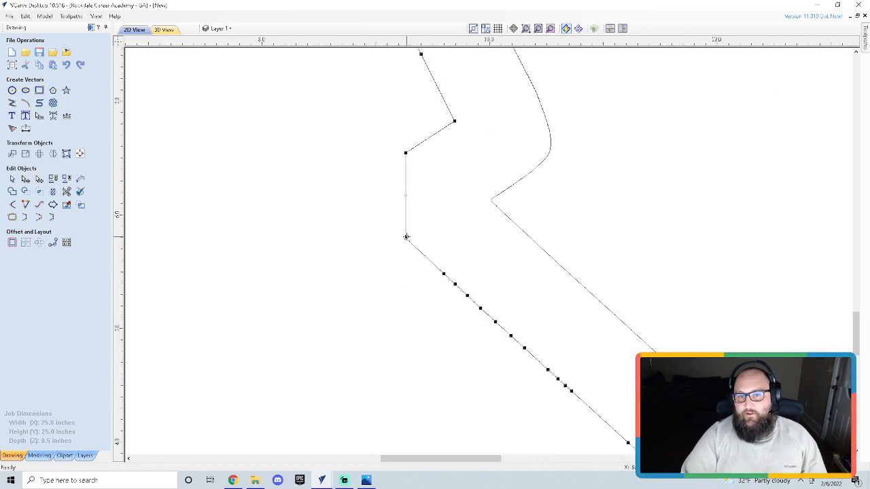
right_click(406, 239)
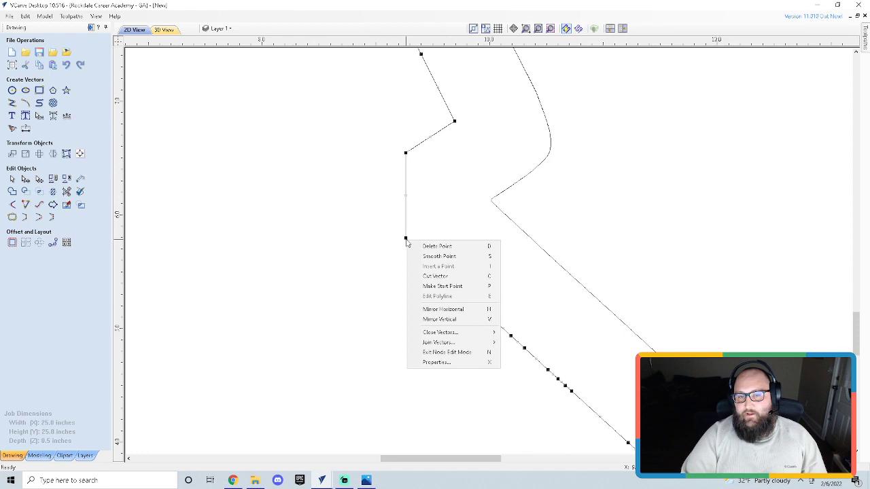
click(435, 276)
Step: Cut the outer outline at a node just above the left lobe's rounded tip and select the separated left-profile section
scroll(404, 278, down, 5)
scroll(300, 183, up, 6)
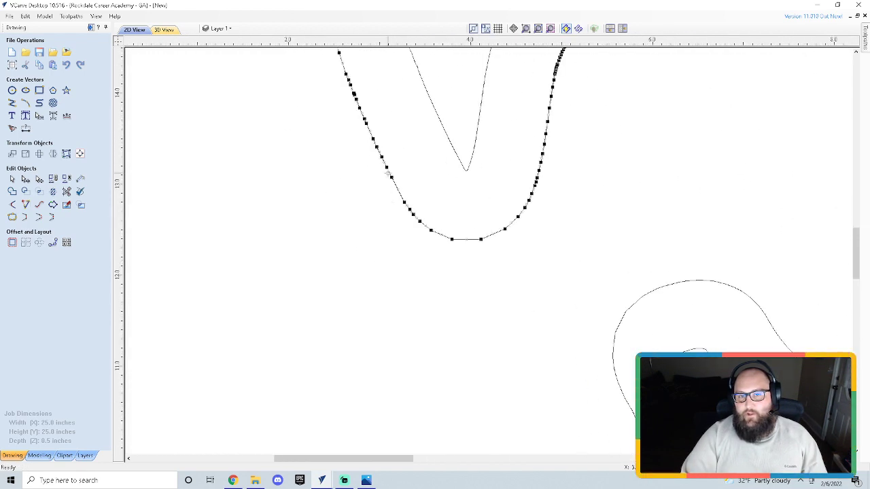
right_click(390, 176)
click(435, 214)
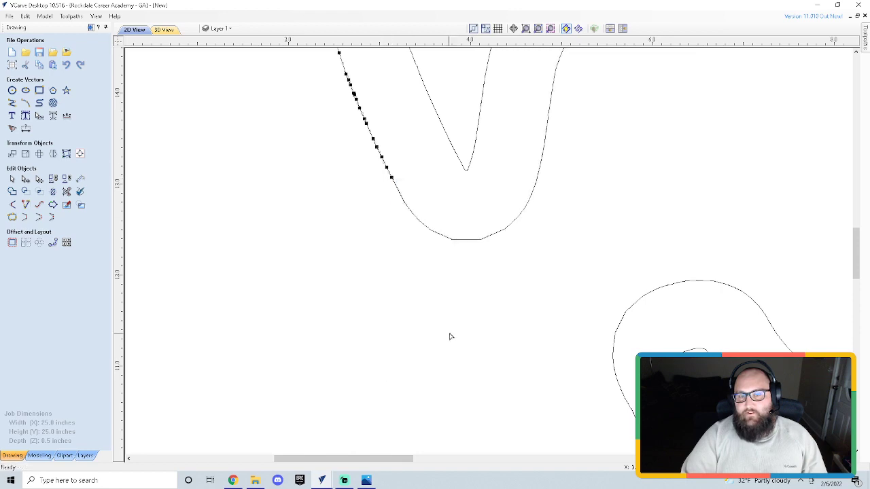
scroll(449, 336, down, 5)
click(546, 347)
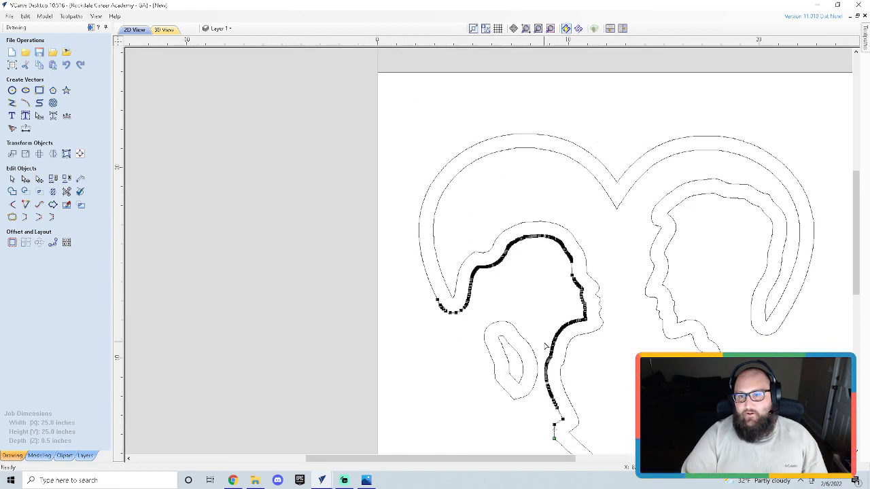
Step: Try deleting the whole separated section along the left profile and undo the deletion
scroll(532, 414, down, 4)
scroll(383, 303, up, 4)
scroll(378, 285, down, 1)
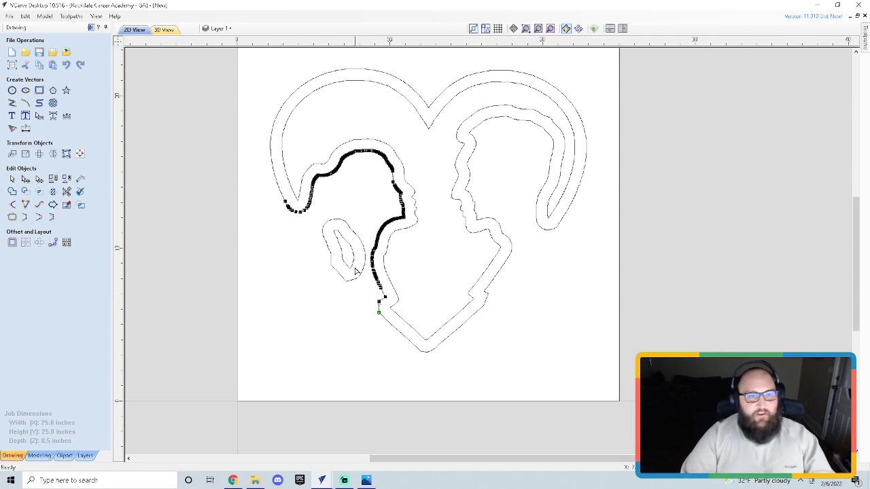
click(287, 270)
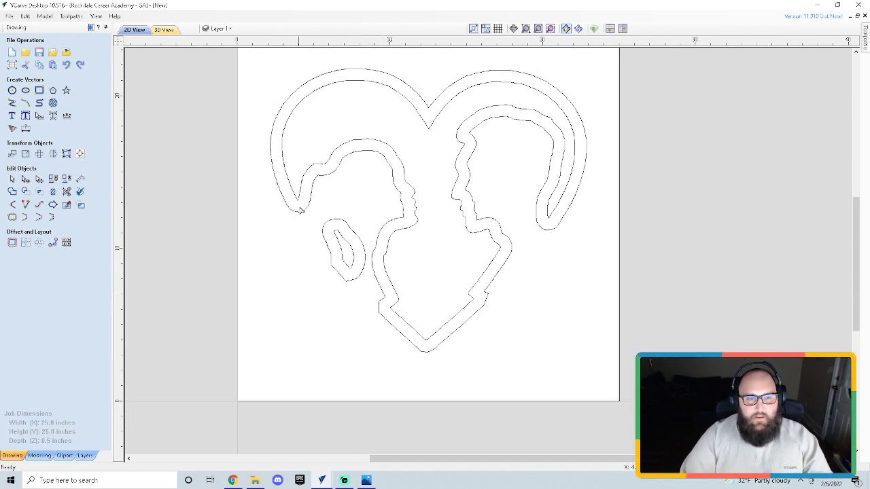
click(307, 211)
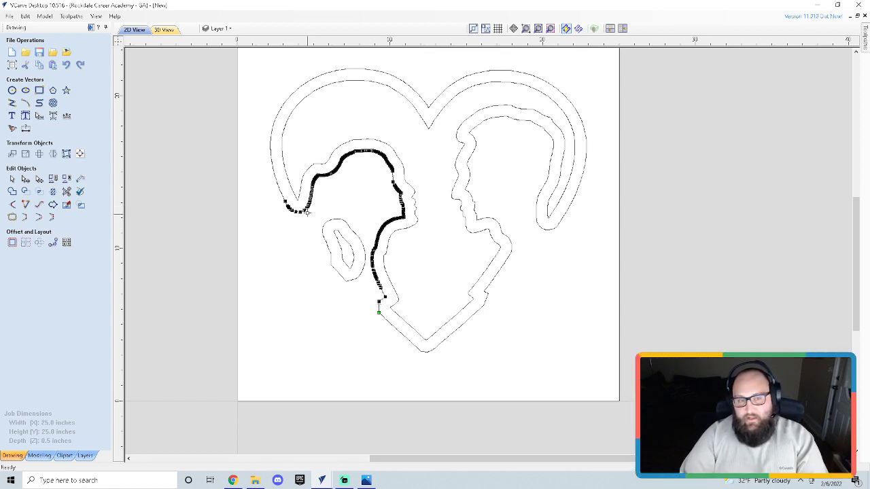
key(Delete)
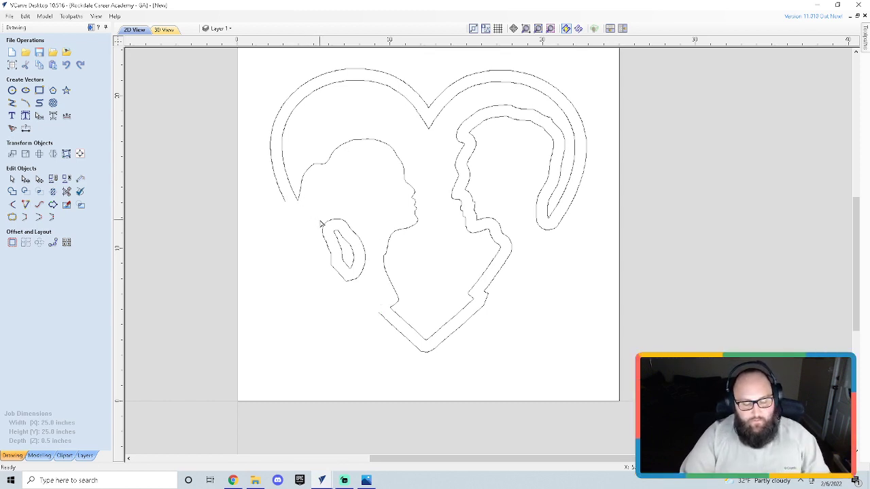
key(ctrl+z)
Step: Delete a point on the separated left-profile section, just above the inner side of the lobe's tip
double_click(312, 199)
right_click(314, 198)
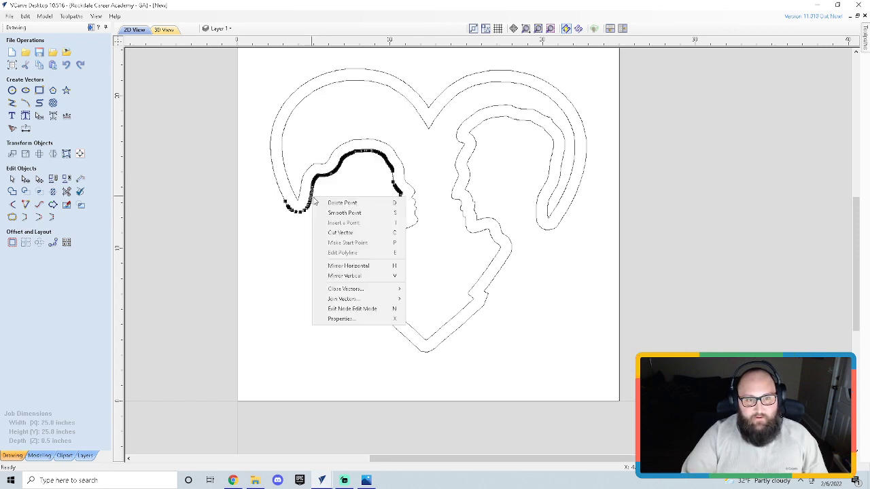
click(353, 203)
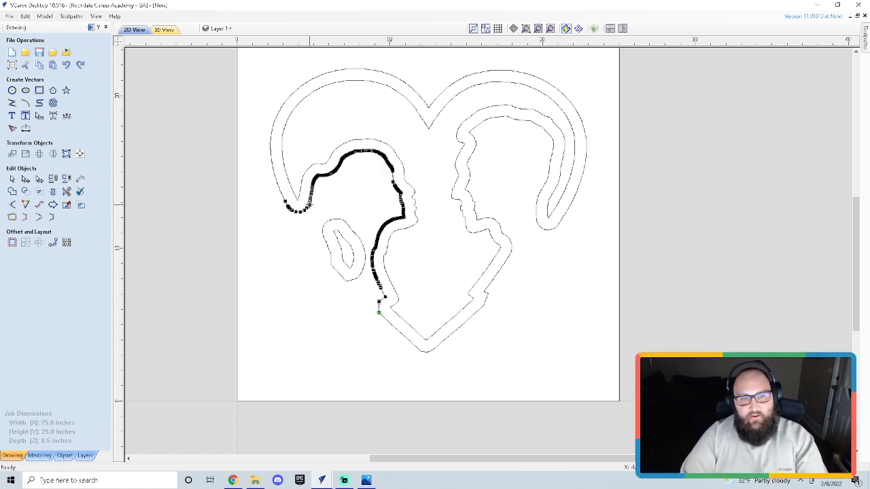
Step: Delete the whole separated section of the outer outline along the left figure's profile
key(Delete)
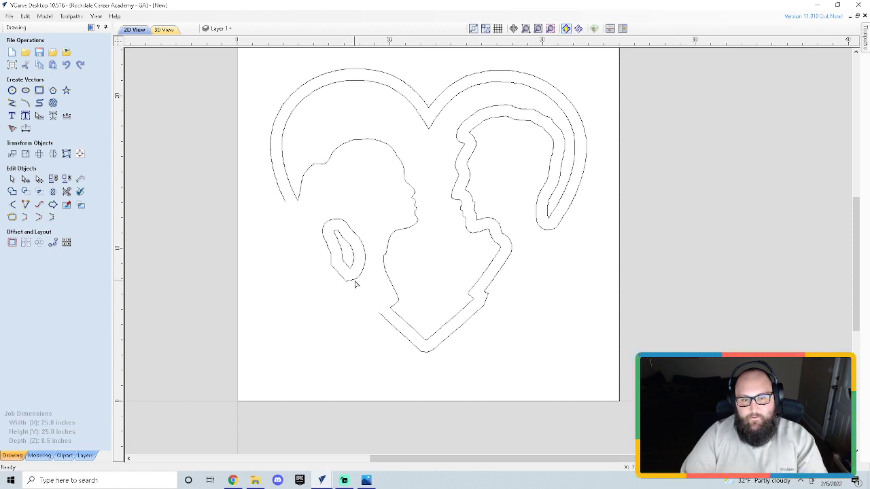
drag(361, 286, 321, 214)
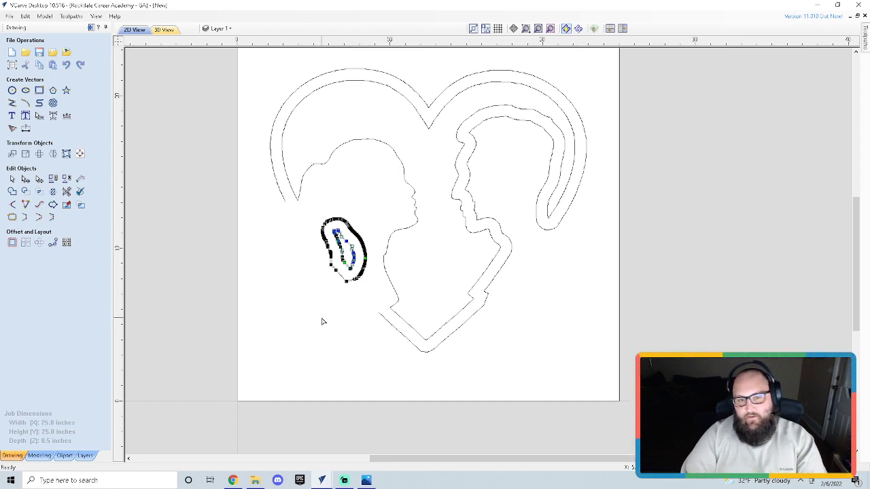
key(Delete)
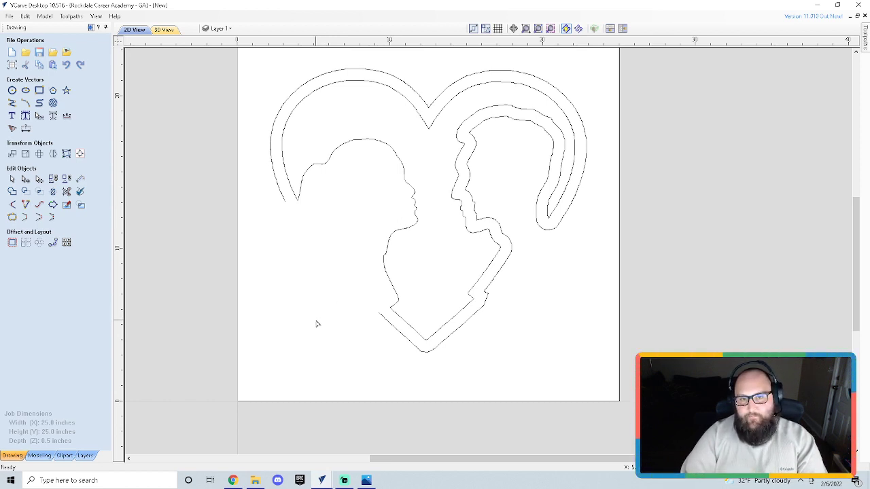
key(ctrl+z)
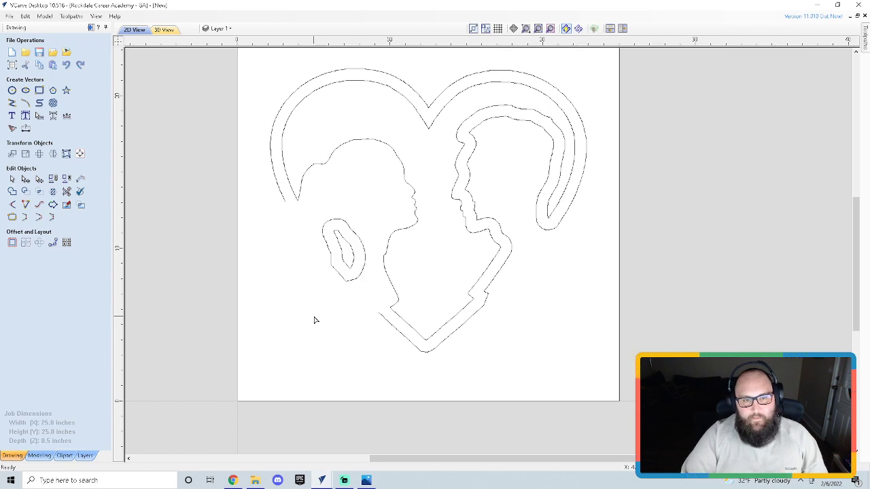
Step: Delete the offset outline around the small leaf-shaped vector behind the left figure's neck, keeping the inner shape
click(358, 282)
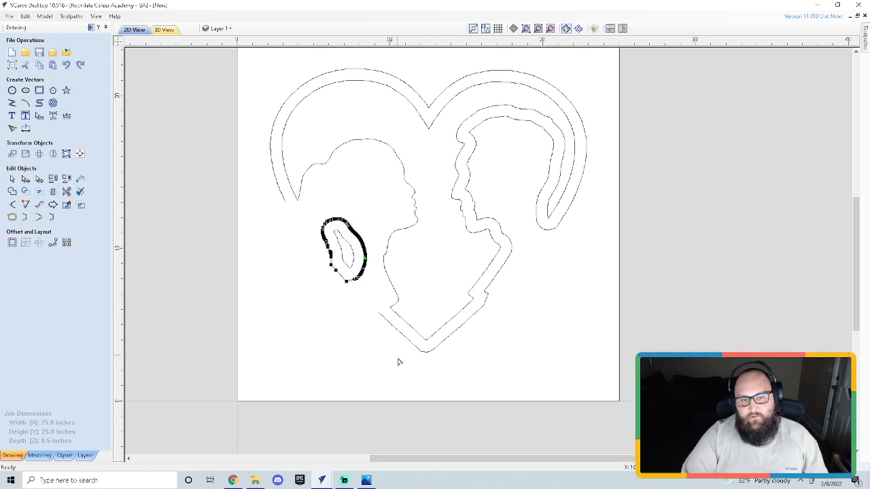
key(Delete)
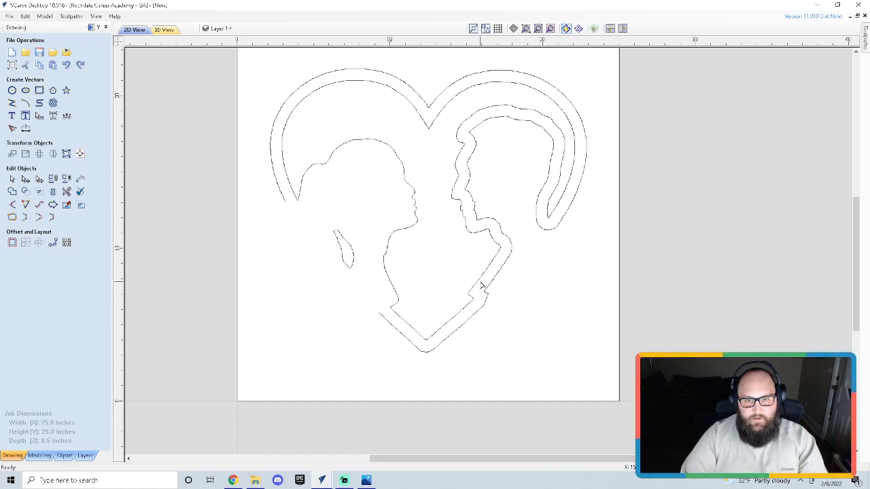
Step: Cut the outer offset outline at the node just below the corner of the right figure's shoulder
click(513, 250)
click(509, 303)
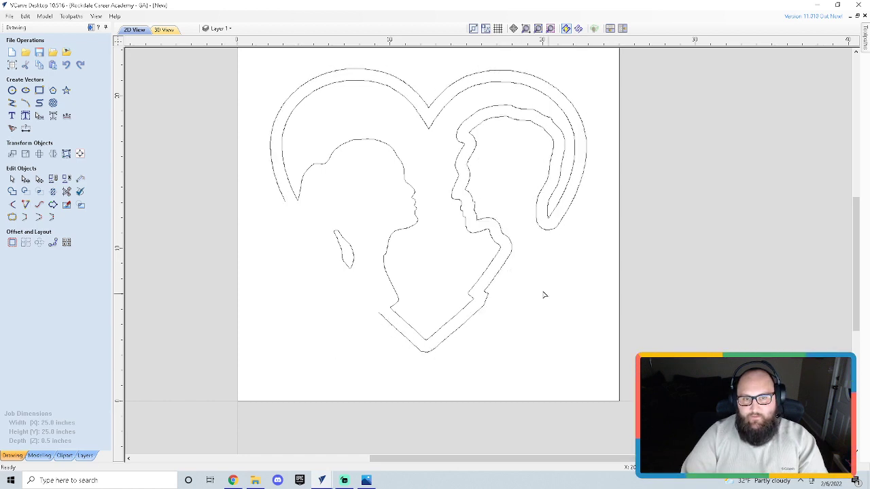
scroll(483, 306, up, 3)
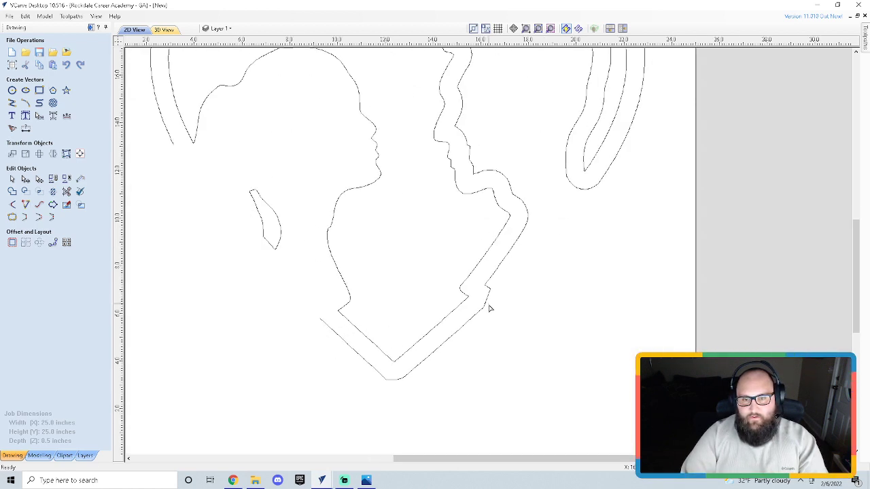
click(482, 310)
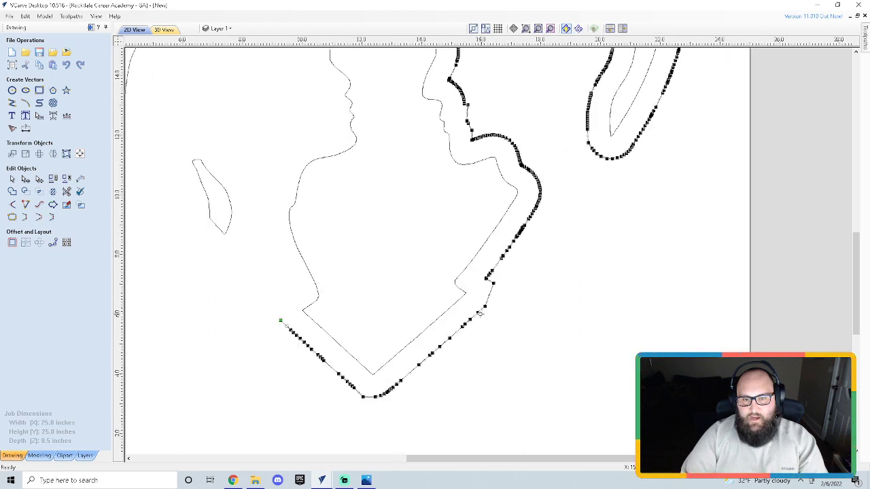
right_click(479, 314)
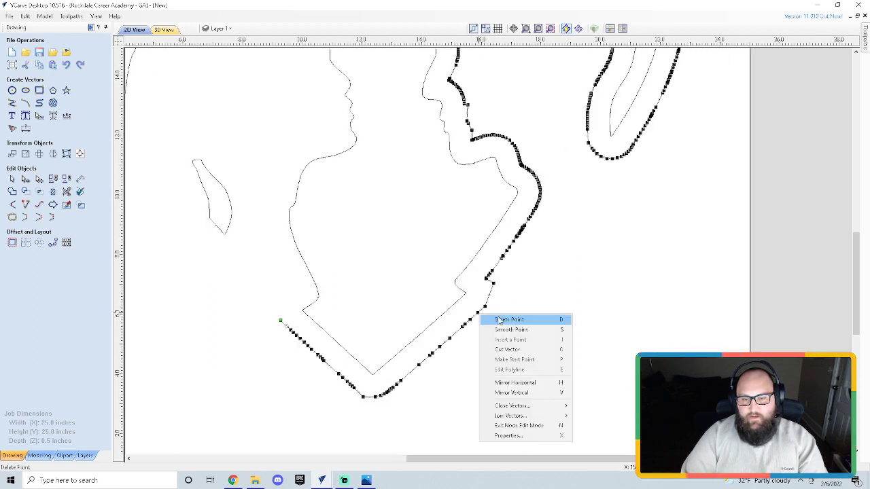
click(503, 319)
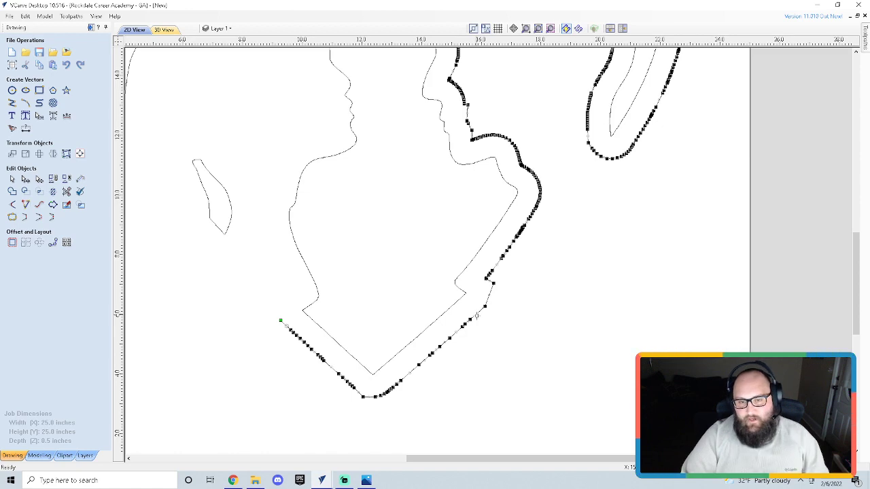
right_click(477, 313)
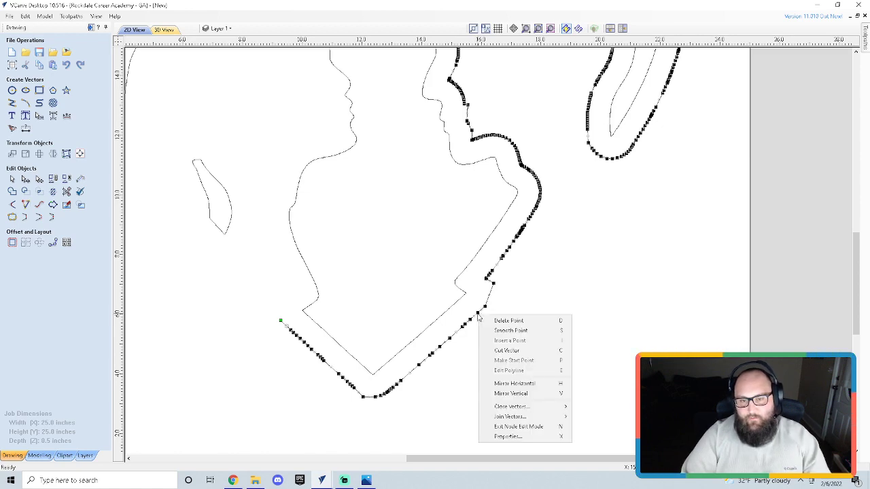
click(510, 350)
scroll(584, 252, up, 2)
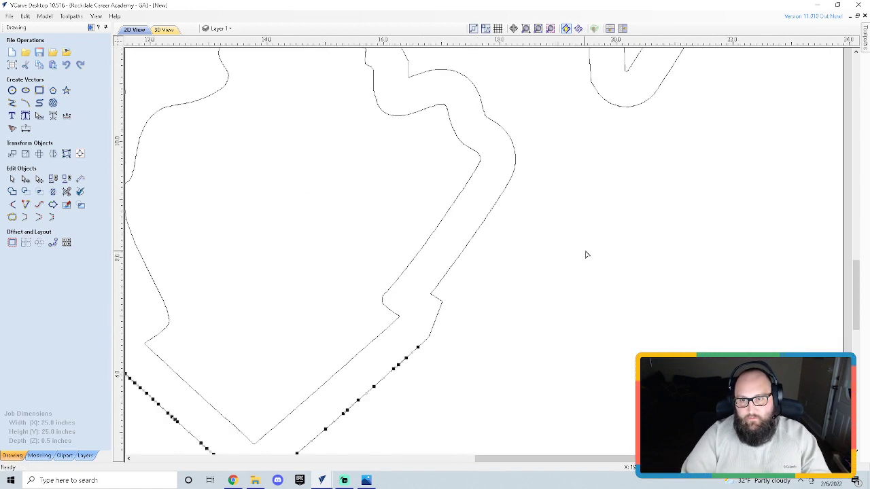
Step: Select the upper part of the outer outline and cut it at a node just above the right lobe's rounded tip, on the outer side
scroll(662, 181, down, 4)
click(669, 149)
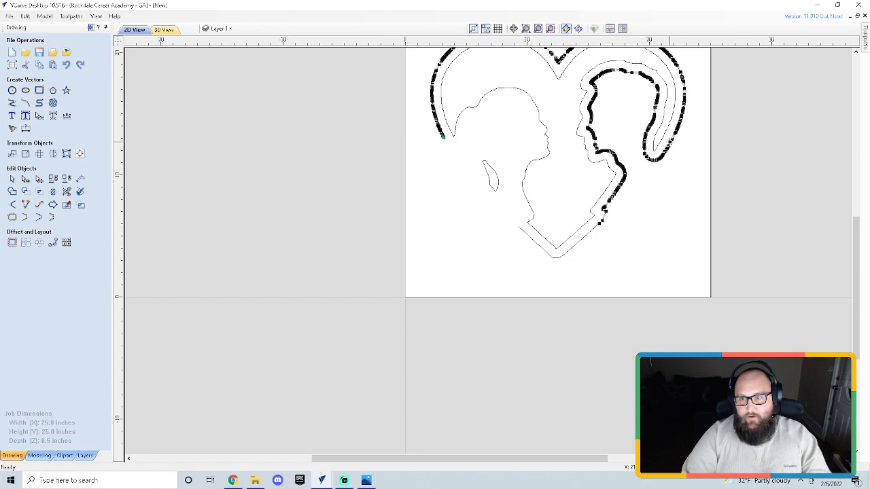
scroll(676, 144, up, 3)
scroll(649, 166, up, 3)
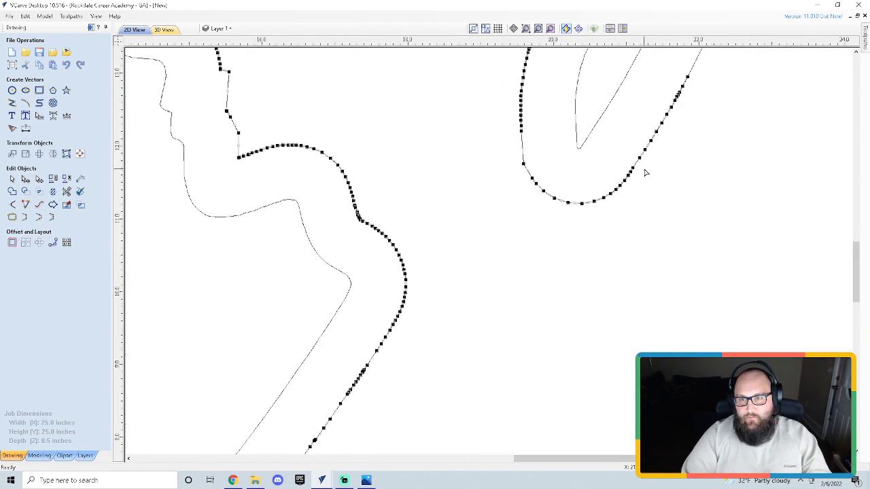
right_click(638, 150)
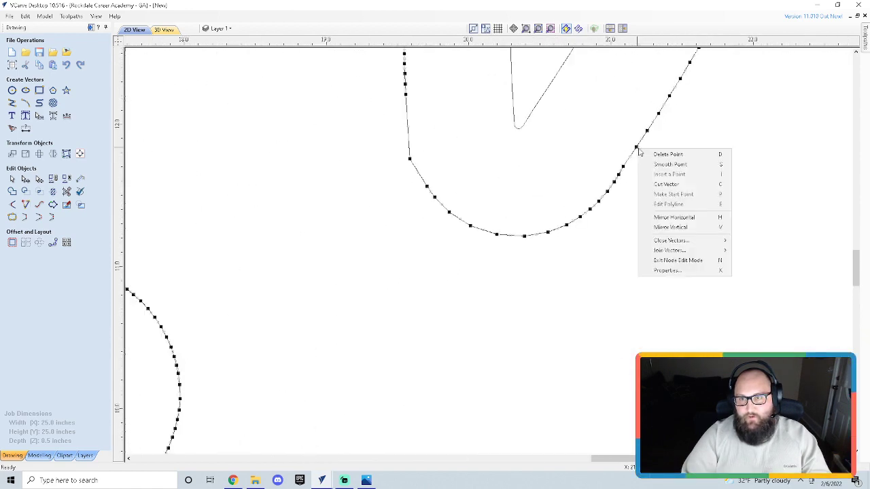
click(666, 183)
Step: Delete the separated section of the outer outline along the right figure's profile
scroll(528, 296, down, 3)
scroll(528, 298, down, 5)
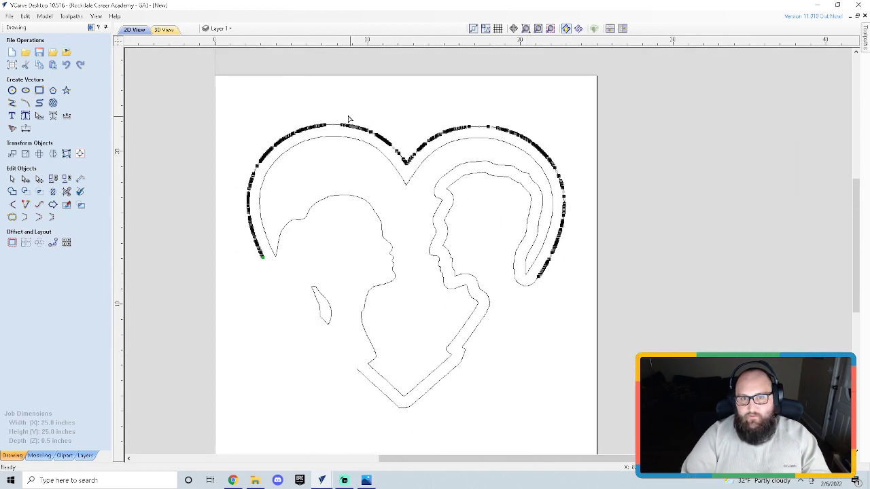
click(532, 284)
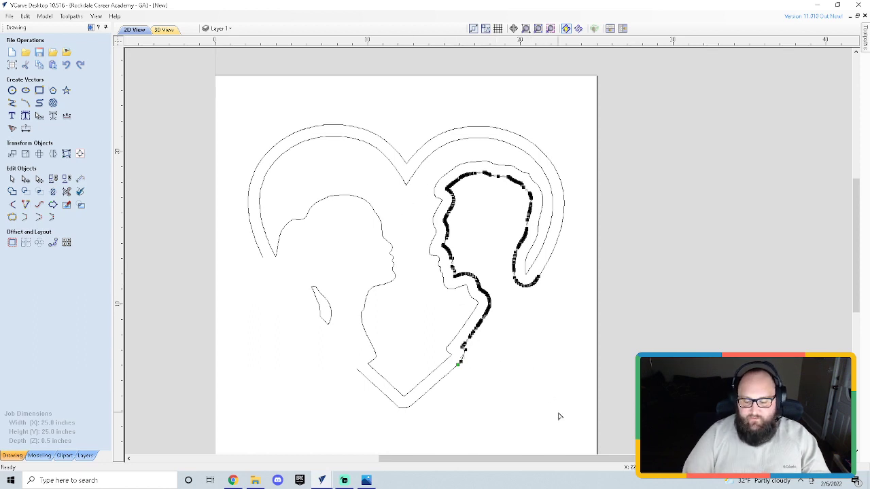
key(Delete)
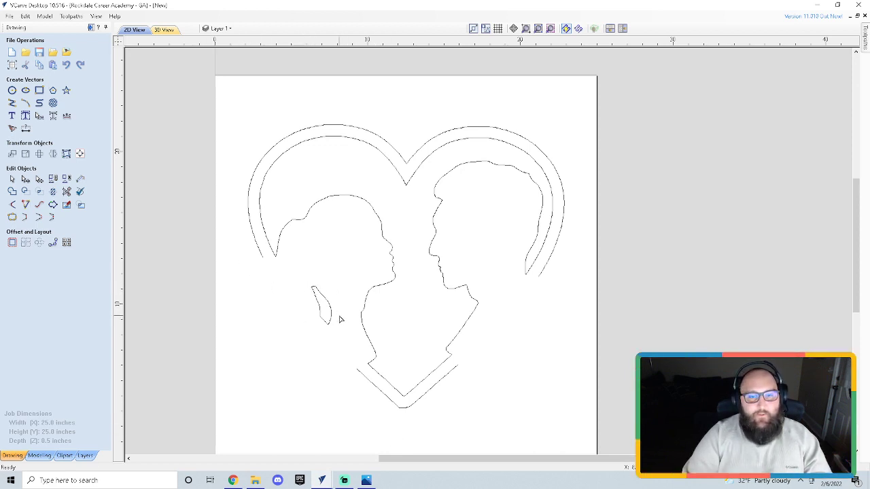
Step: Move both end nodes of the lower V-shaped section onto the open ends of the upper heart outline
scroll(354, 375, up, 3)
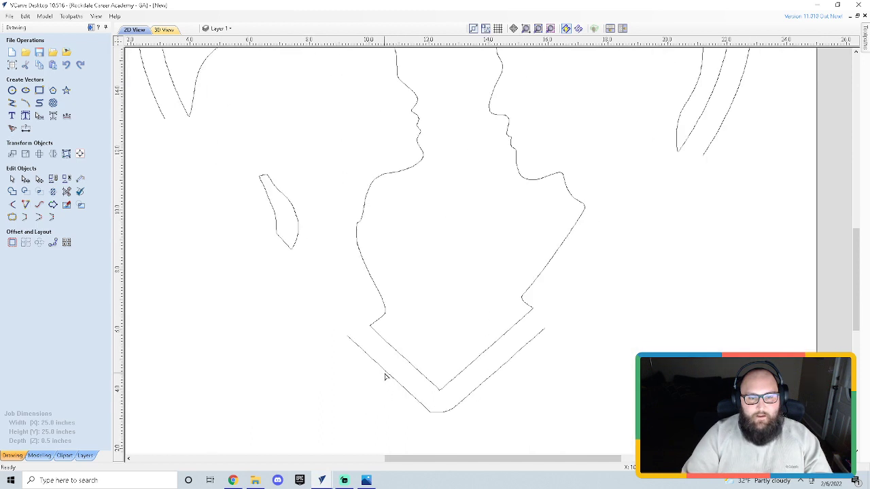
double_click(384, 371)
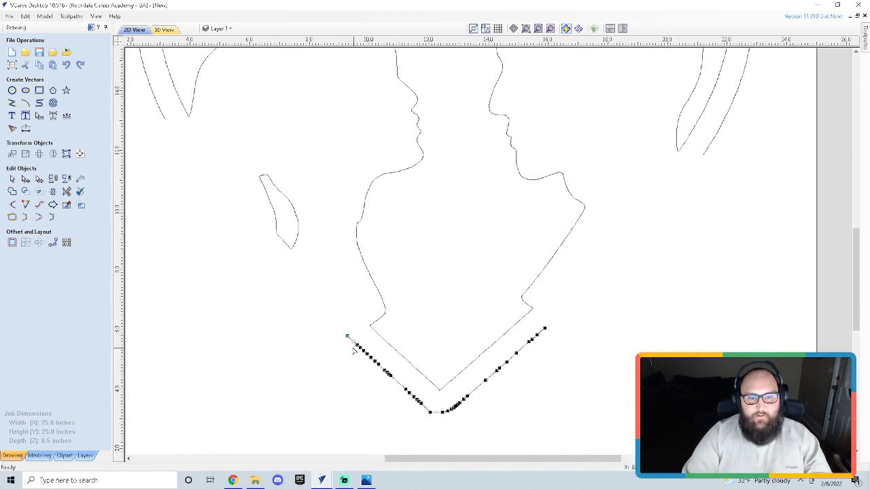
drag(347, 336, 165, 119)
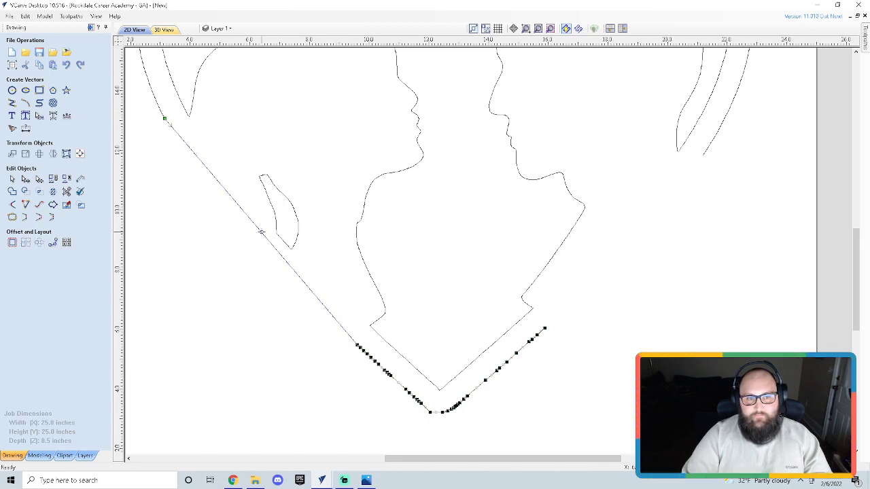
drag(545, 329, 703, 156)
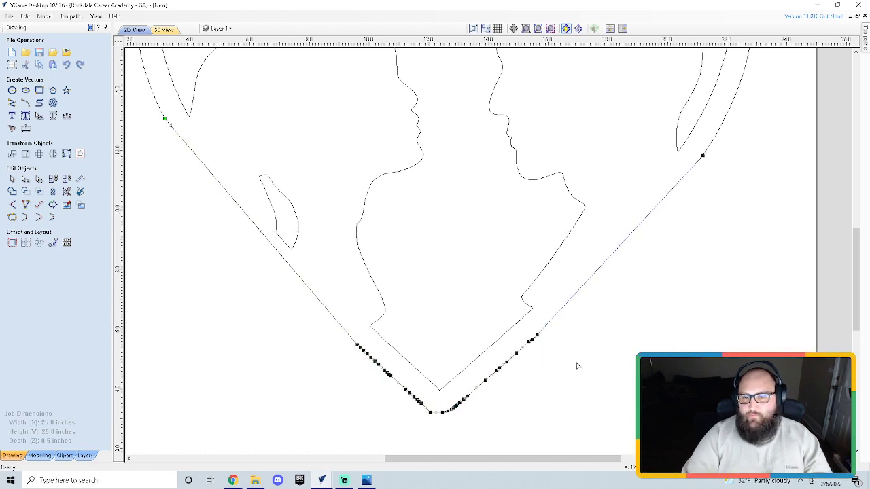
scroll(536, 355, down, 2)
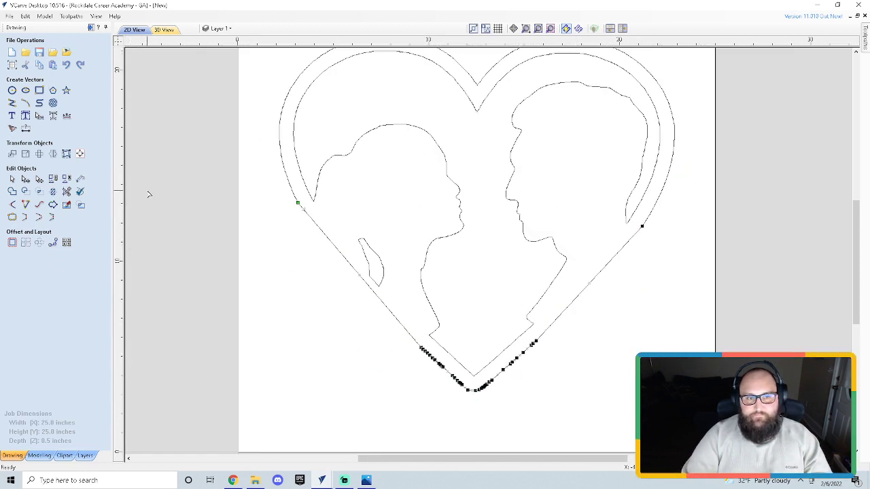
click(235, 174)
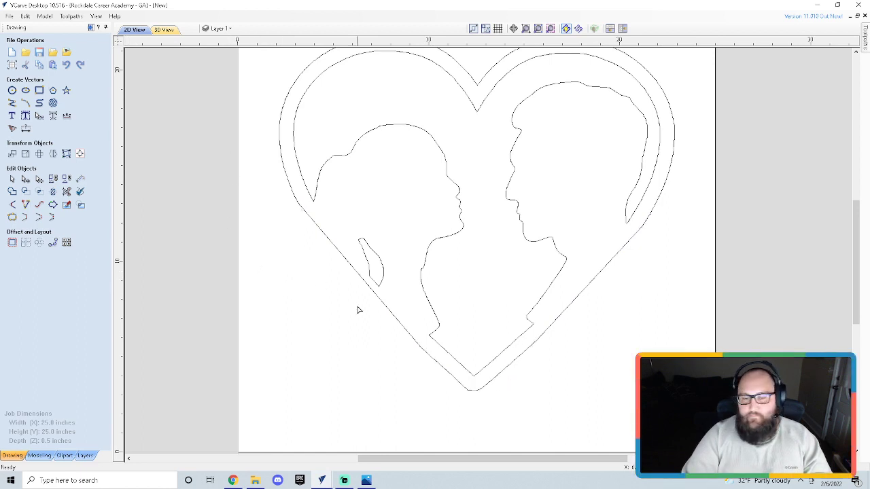
Step: Select the lower V section and the upper heart outline together and join them into one closed vector
click(476, 394)
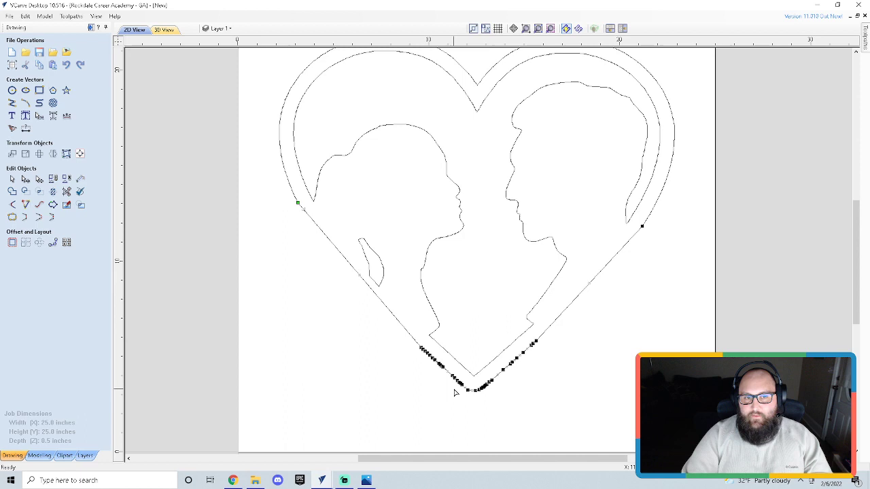
click(286, 182)
click(632, 299)
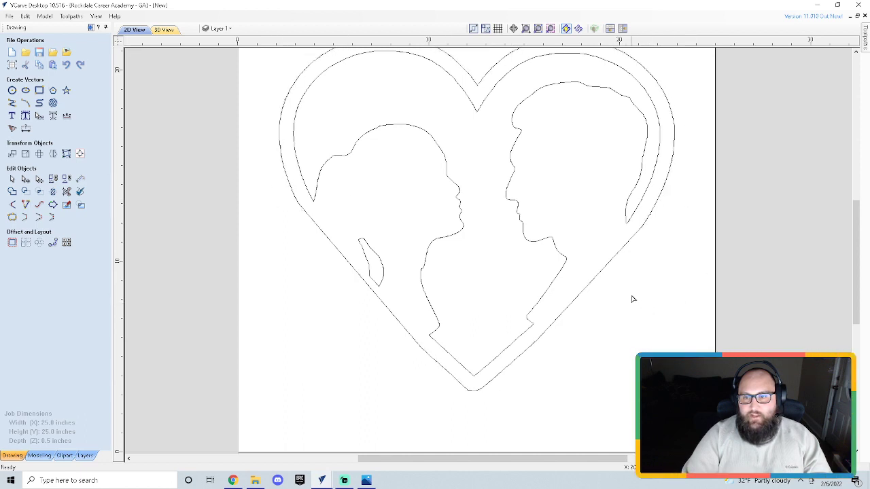
click(607, 269)
click(652, 216)
click(657, 287)
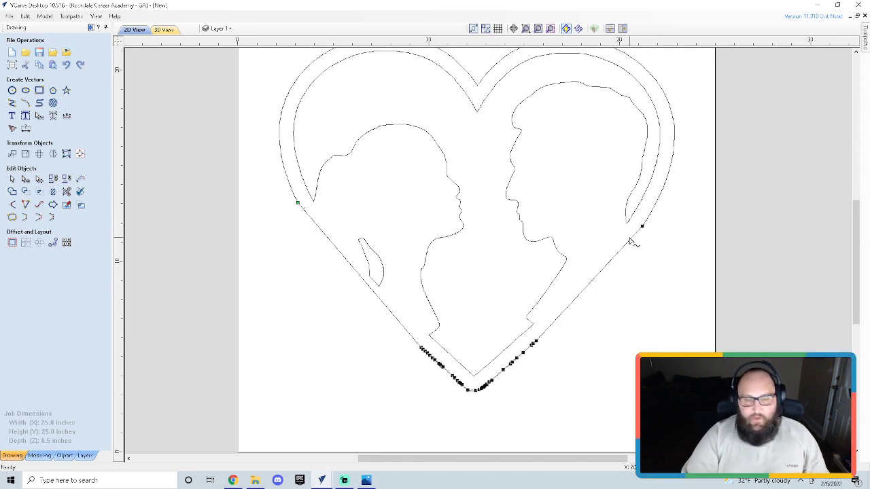
shift+click(654, 214)
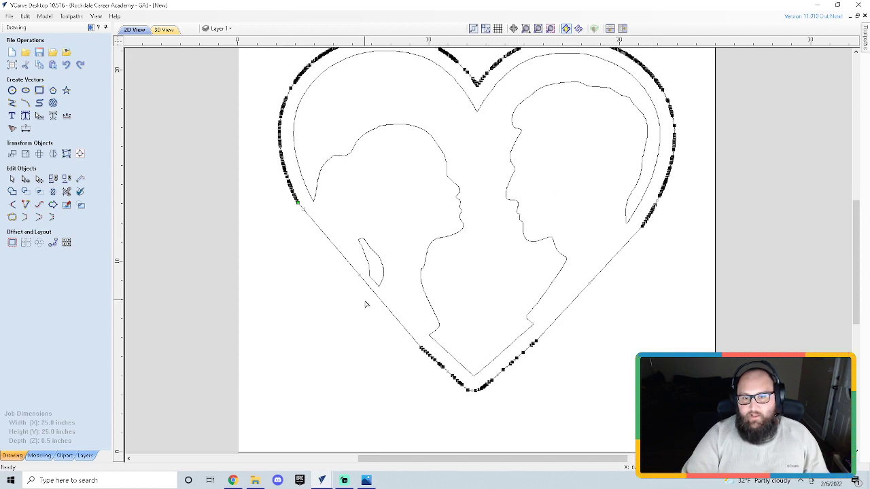
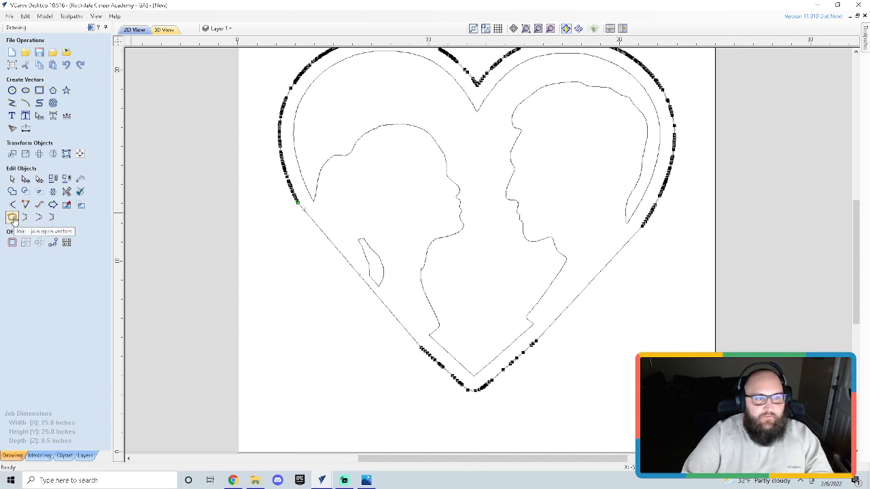
click(12, 218)
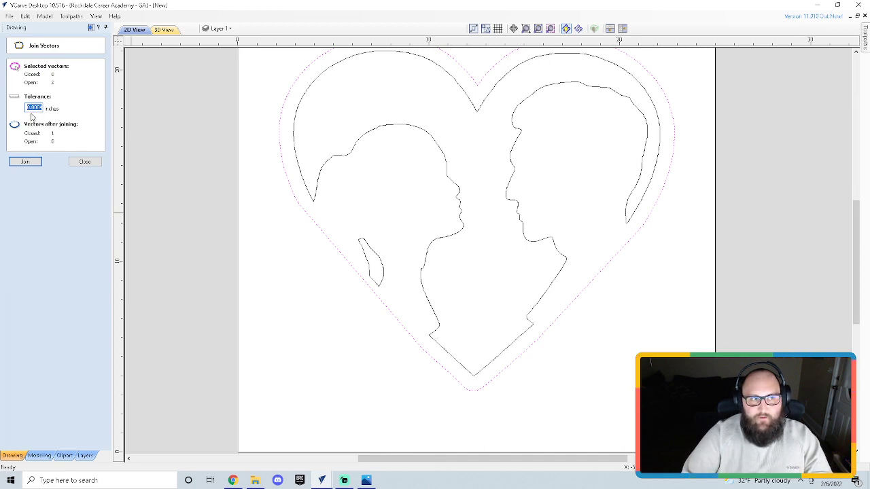
click(27, 162)
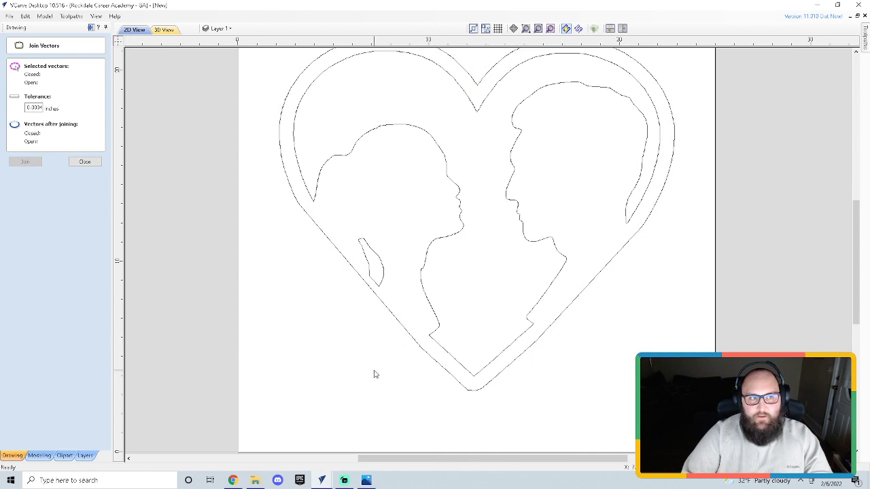
click(84, 161)
Step: Select the joined outer border and inspect the complete heart design
click(379, 302)
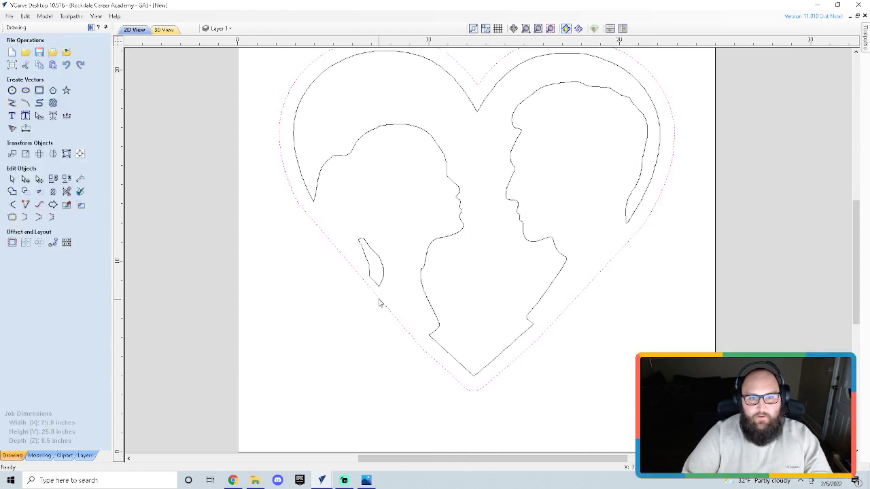
scroll(366, 347, down, 5)
scroll(510, 227, up, 3)
scroll(581, 384, up, 1)
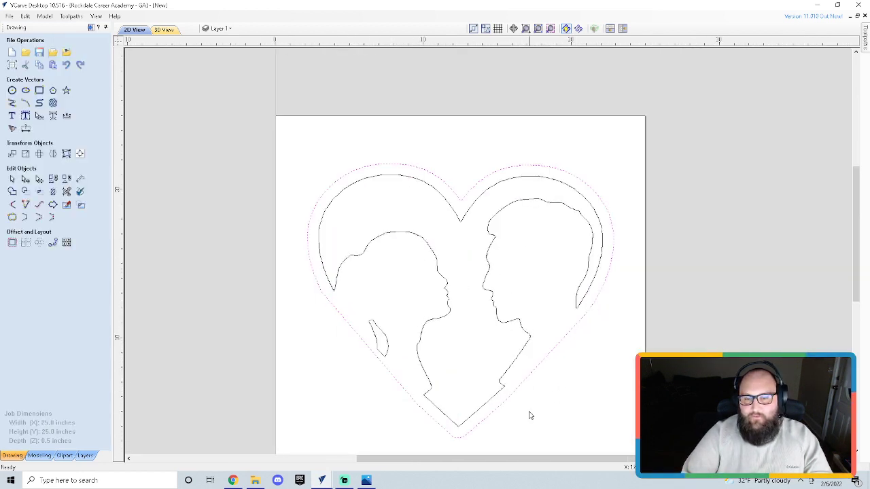
middle_drag(529, 412, 516, 385)
scroll(517, 388, up, 1)
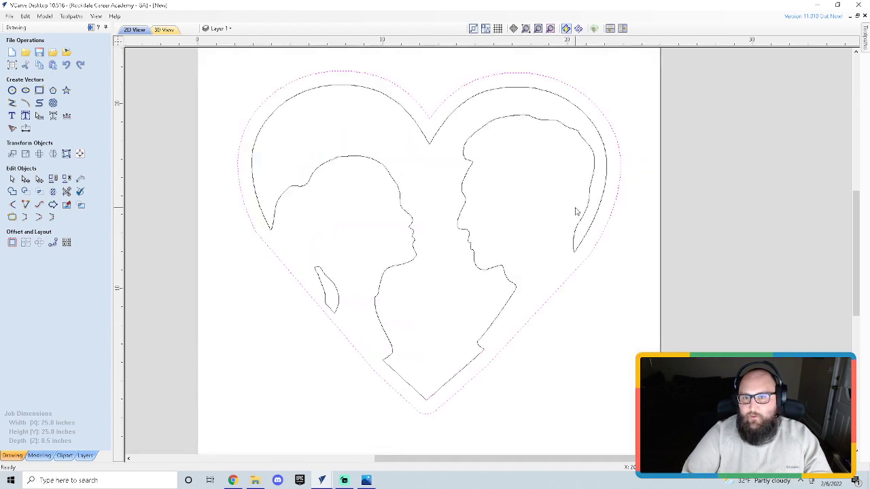
click(464, 404)
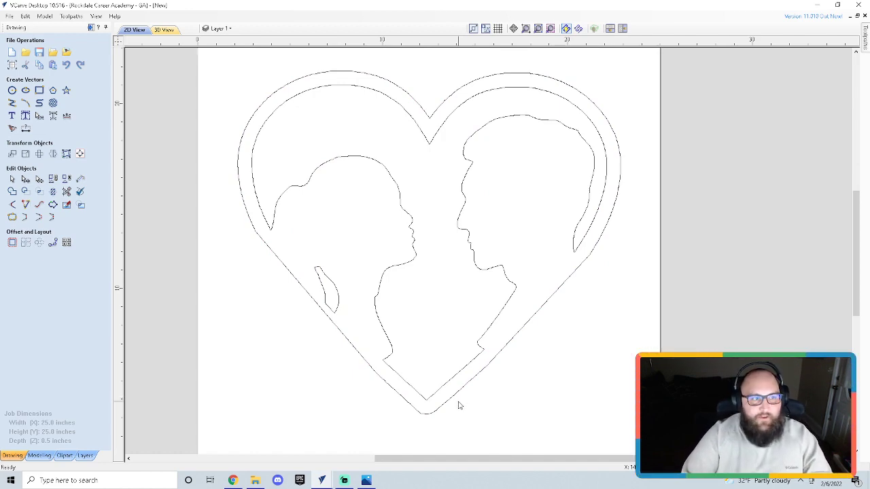
scroll(327, 326, up, 3)
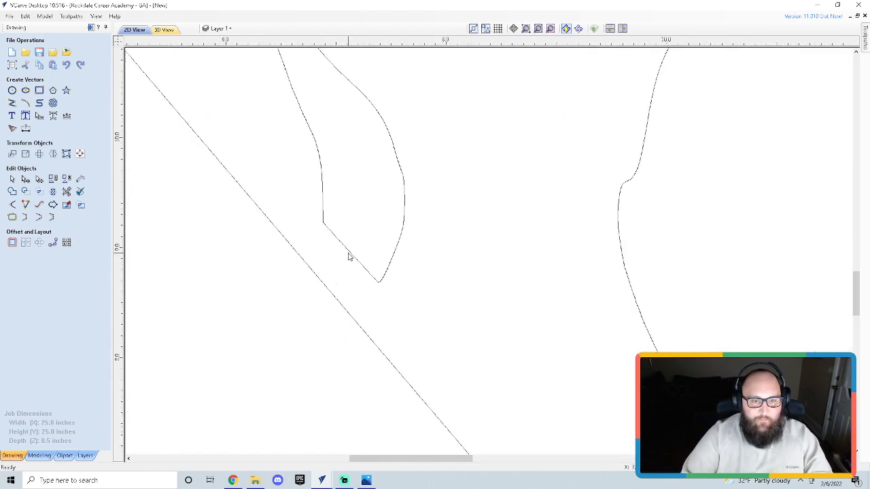
scroll(330, 285, down, 5)
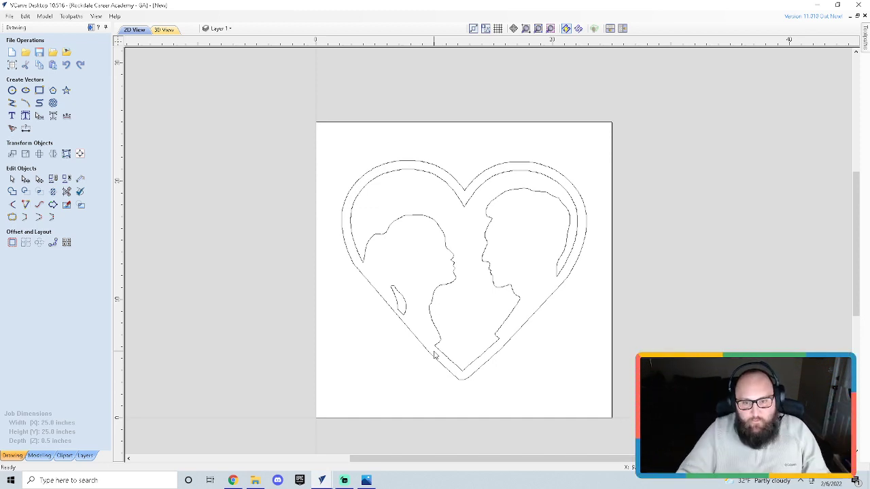
scroll(434, 353, up, 3)
scroll(428, 352, down, 2)
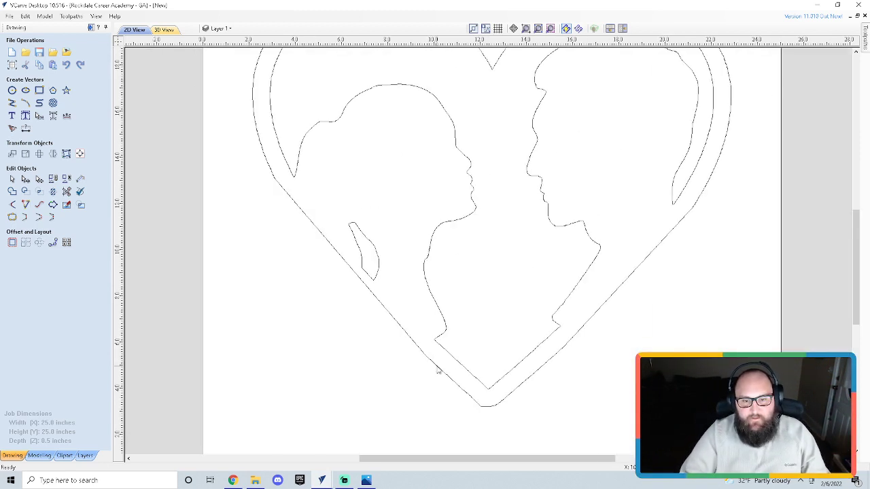
click(438, 370)
key(n)
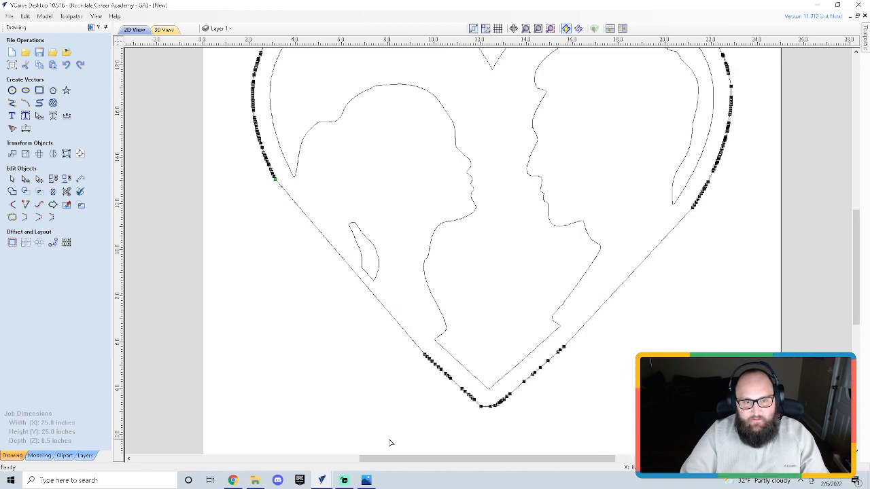
right_click(337, 255)
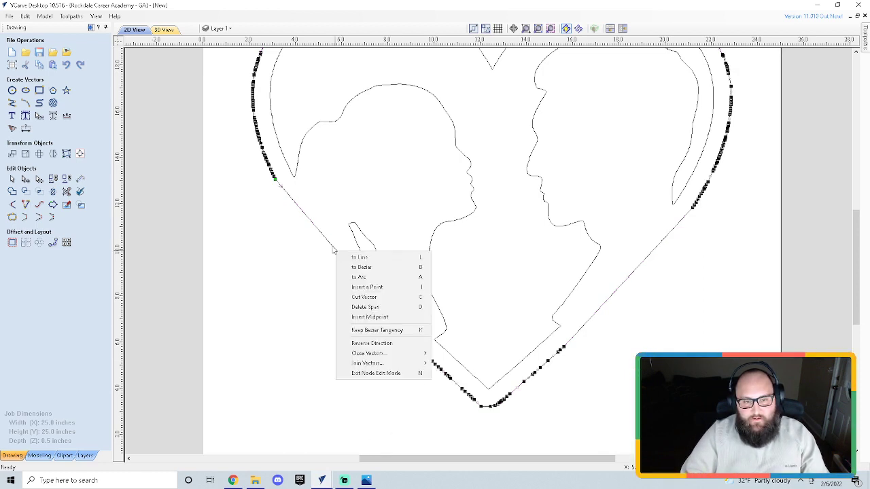
click(245, 285)
click(245, 287)
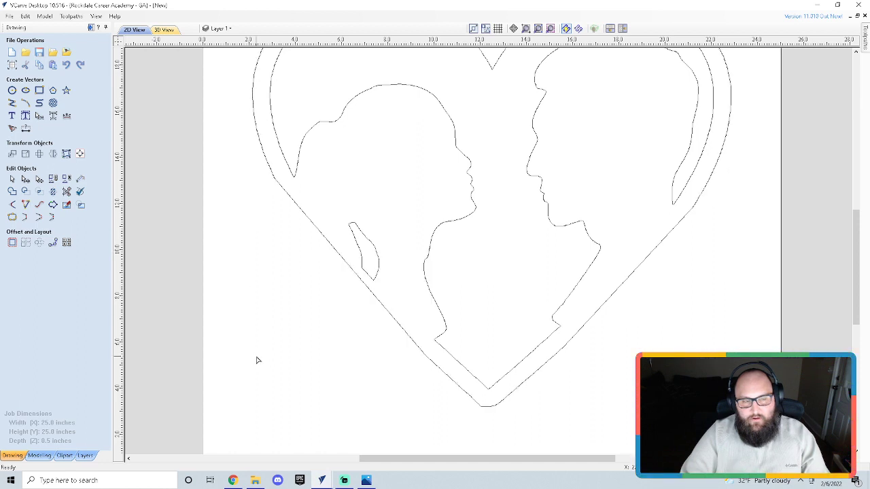
Step: Fit Bezier curves to the outer heart border, keeping sharp corners and the original vector
scroll(378, 336, down, 2)
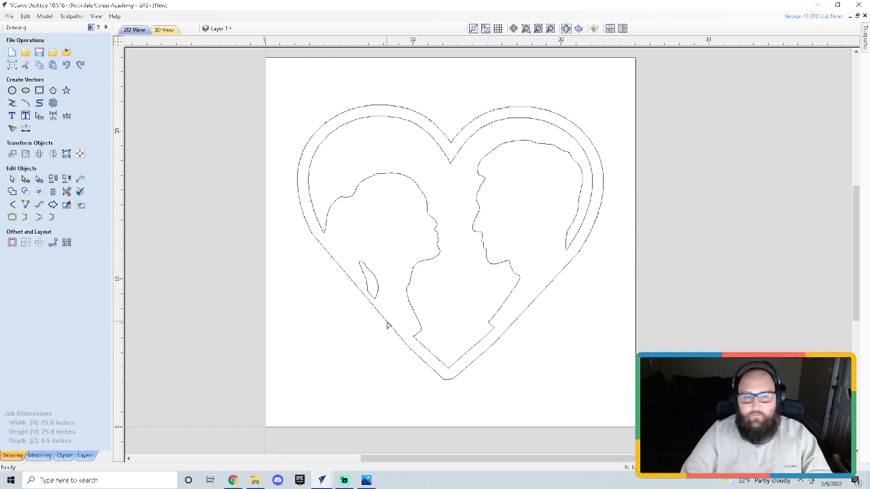
click(387, 327)
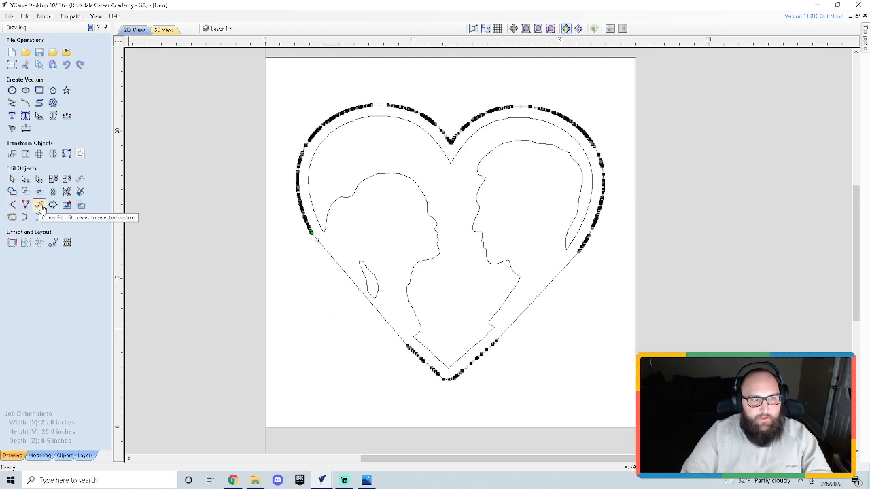
click(40, 206)
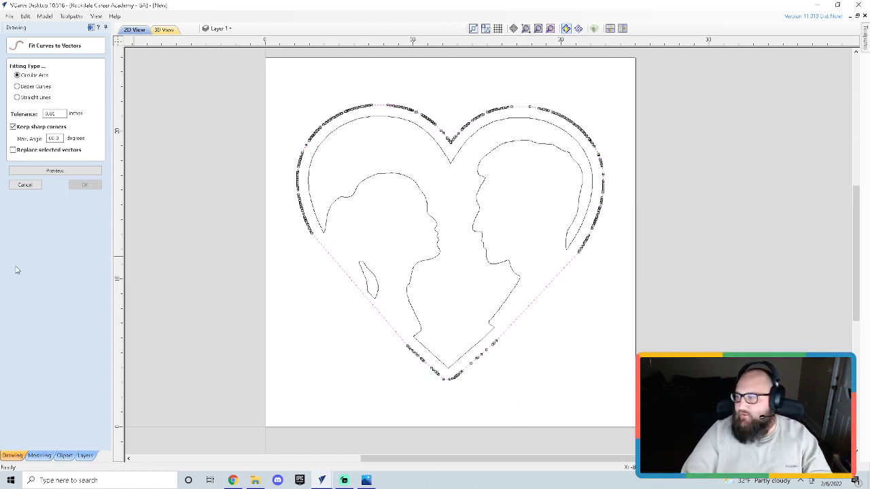
click(25, 87)
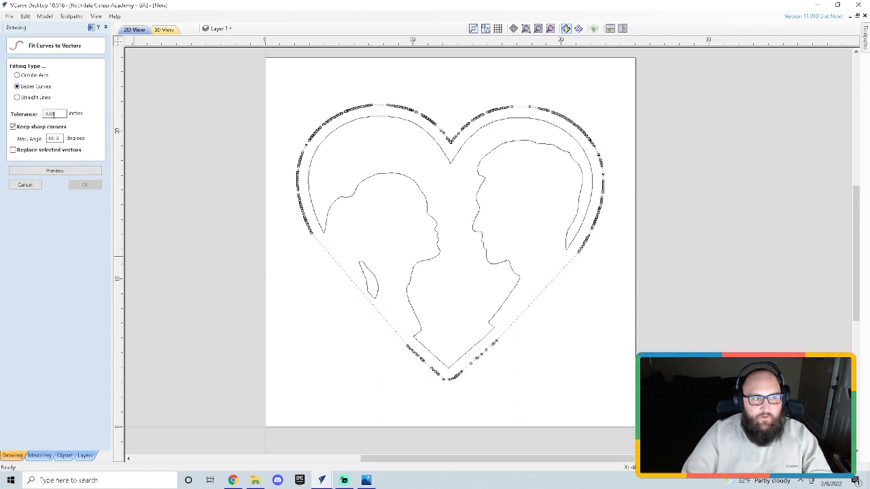
click(62, 171)
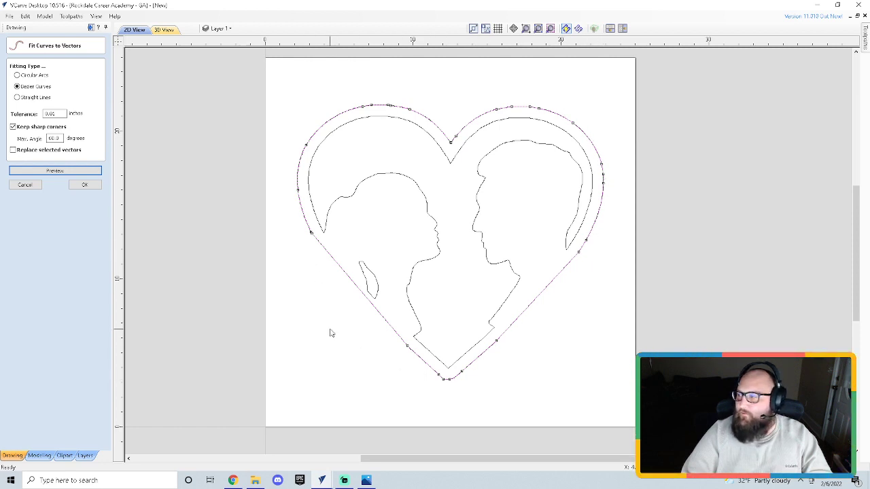
click(82, 185)
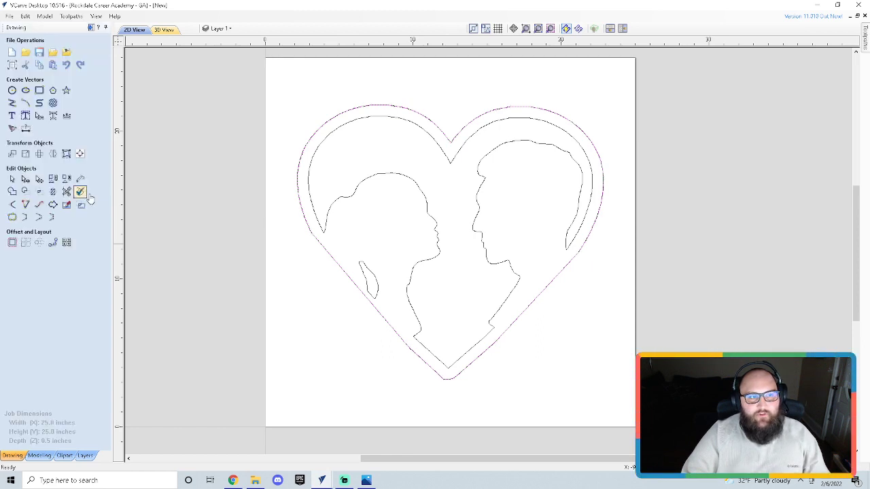
Step: Reselect the original outer border and repeat the Bezier curve fit with a preview
click(298, 240)
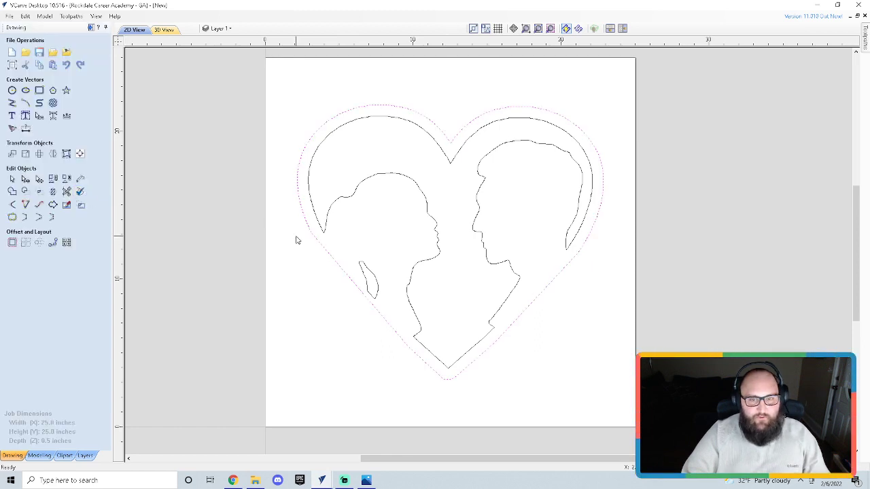
click(435, 391)
click(444, 384)
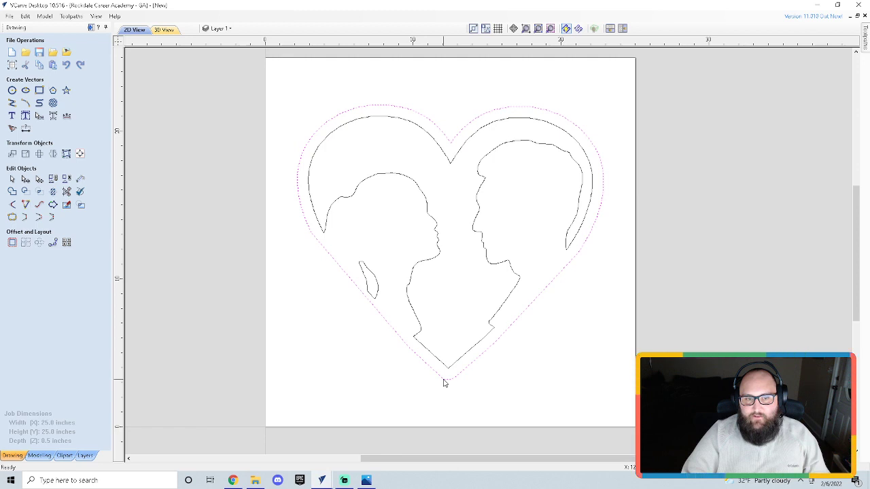
click(39, 206)
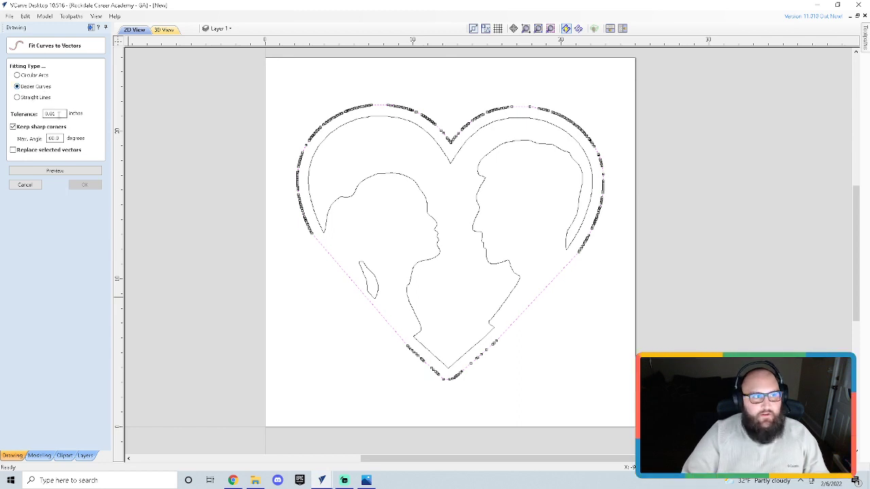
click(55, 171)
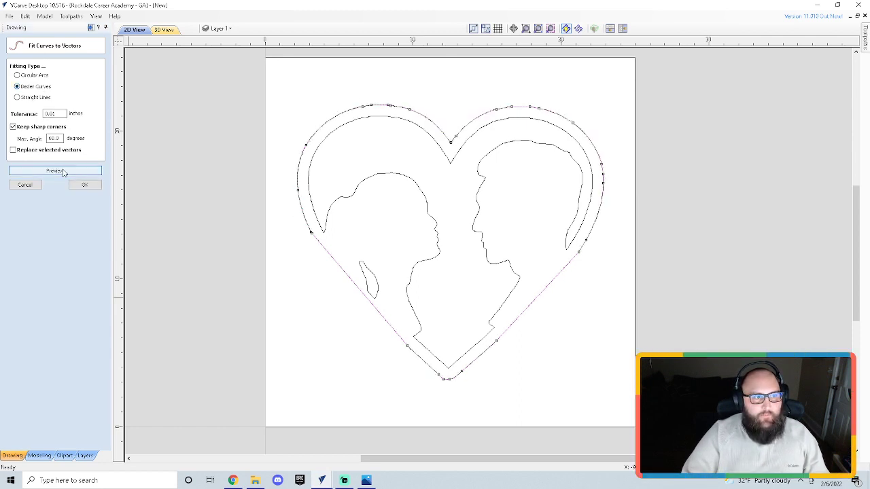
click(84, 184)
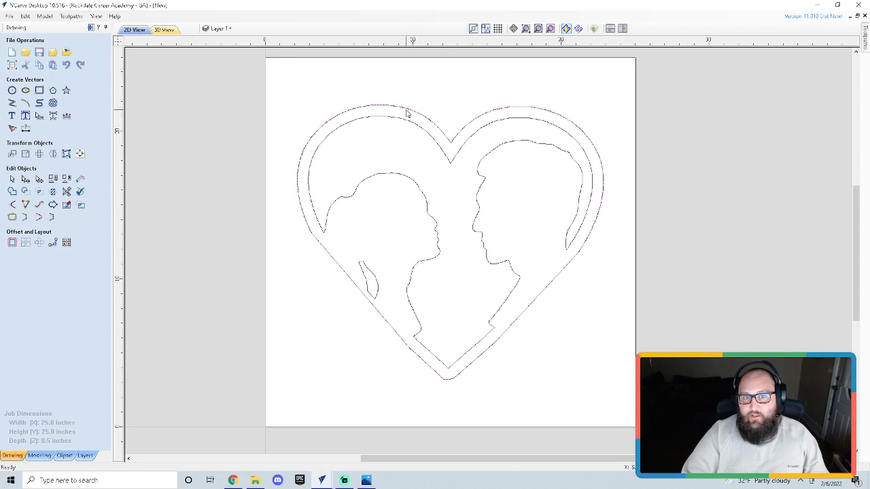
Step: Check the nodes of the original border and of the fitted curve in node editing
click(352, 112)
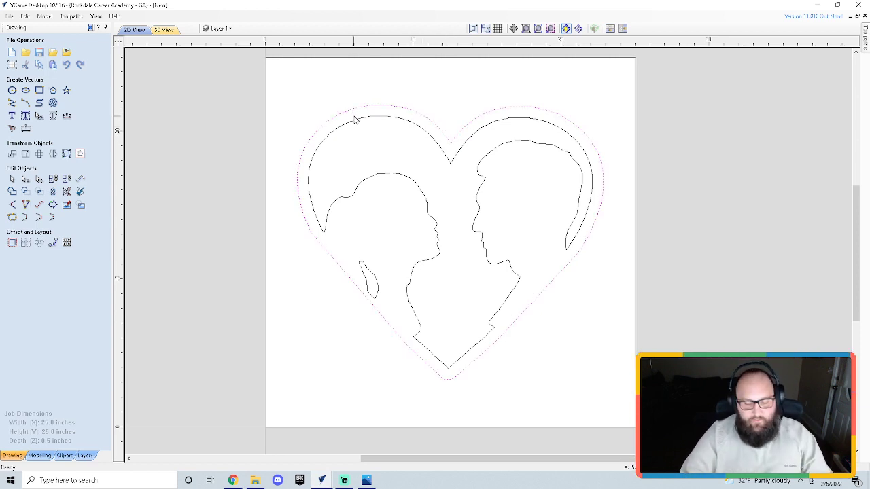
key(n)
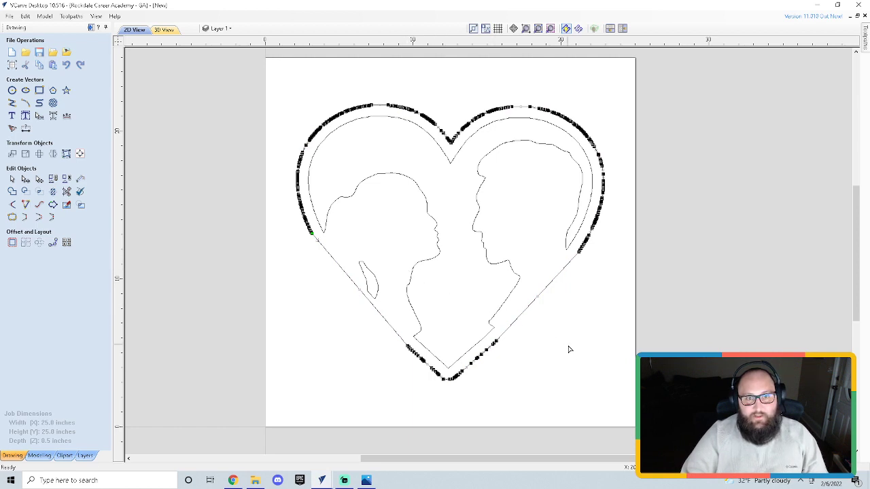
click(574, 361)
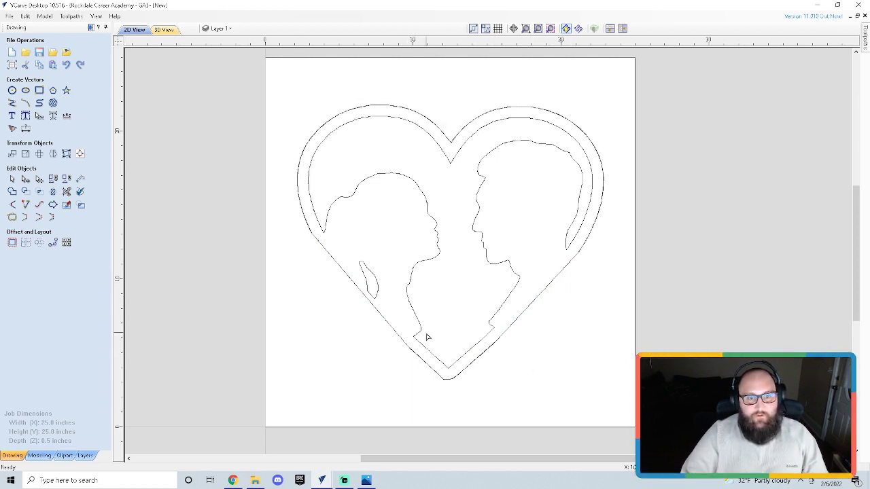
click(387, 324)
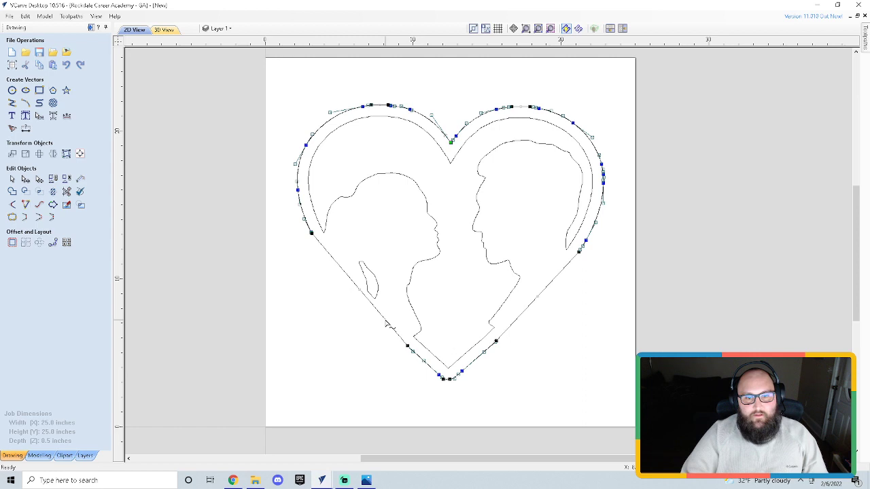
click(387, 325)
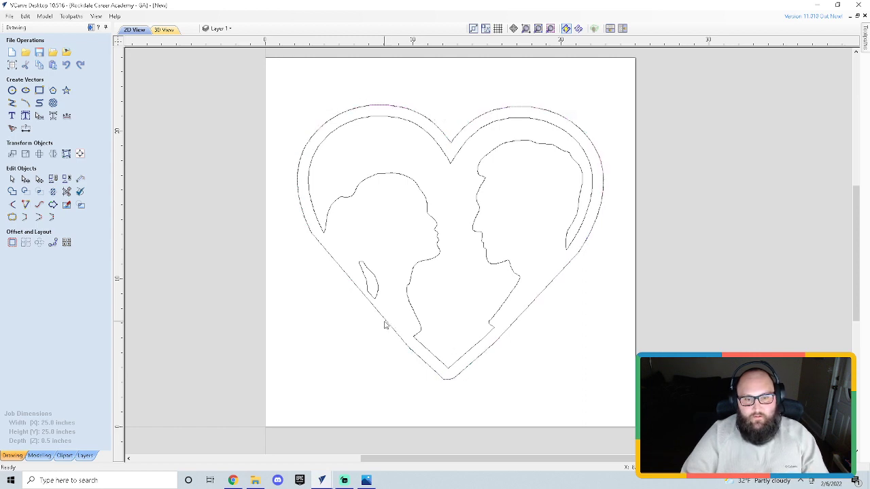
click(347, 279)
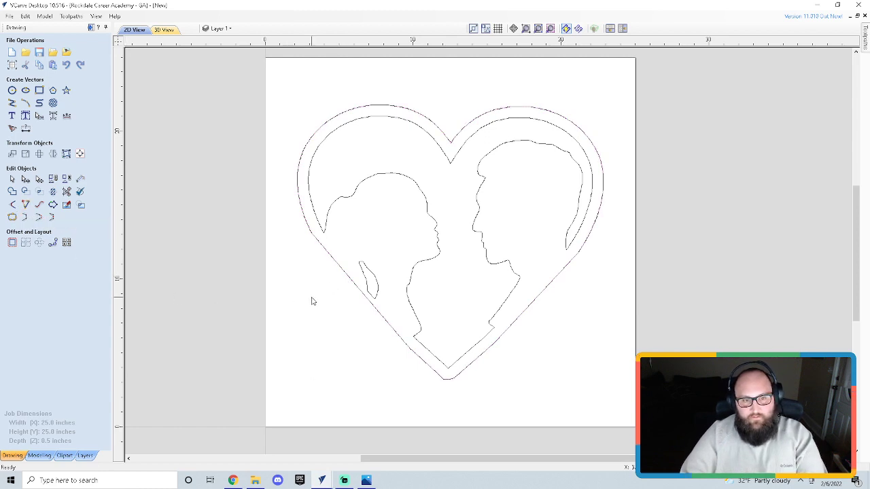
Step: Fit Bezier curves to the outer border again with the selected vectors replaced
click(349, 280)
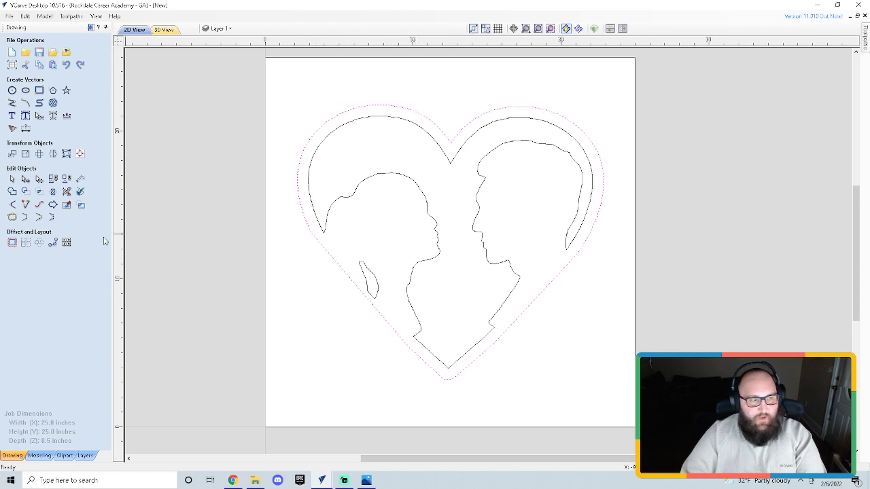
click(39, 204)
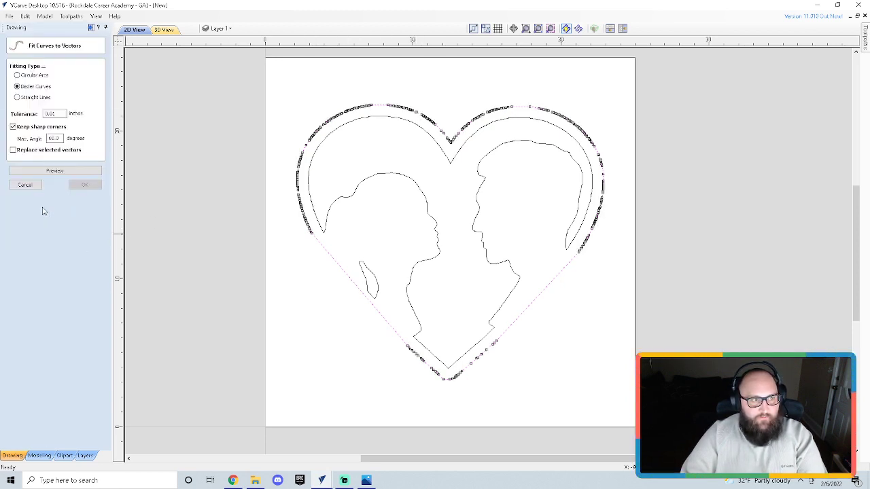
click(13, 150)
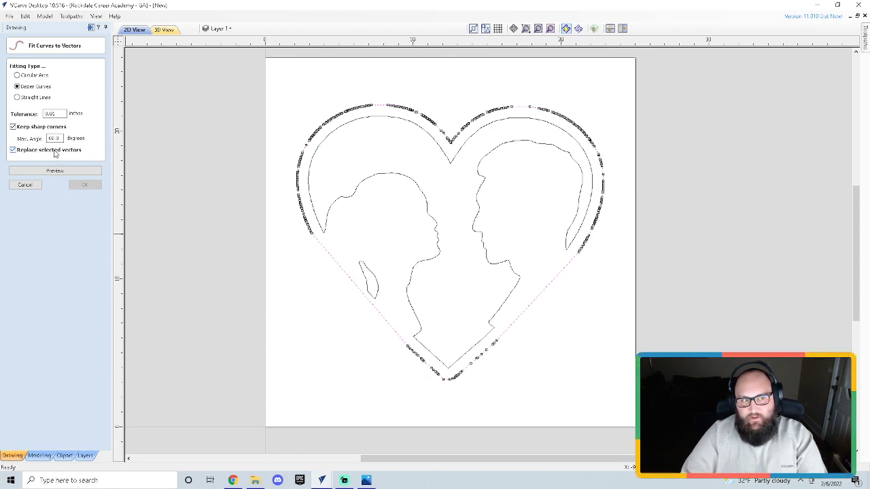
click(55, 170)
click(83, 185)
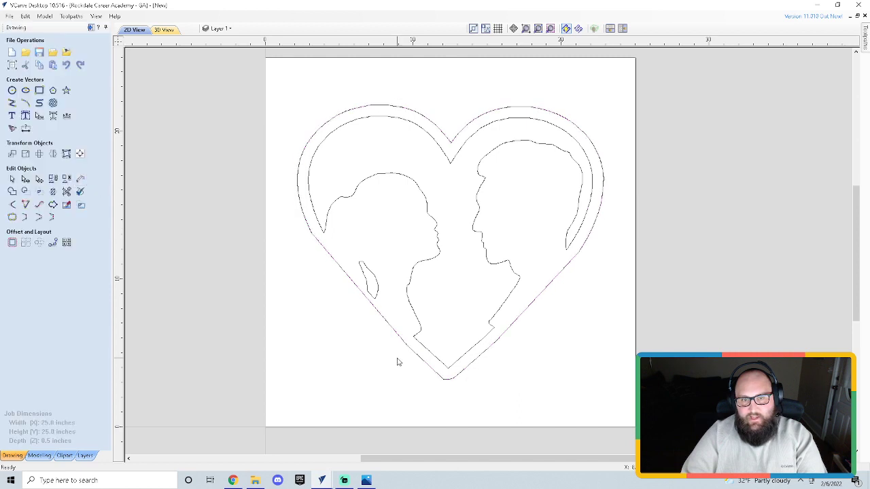
Step: Select the refitted outer heart border and switch it to node editing
click(400, 341)
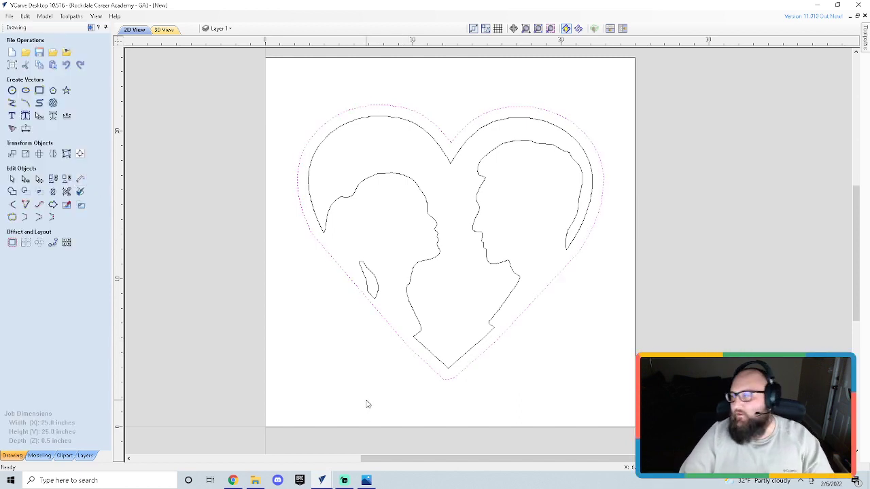
scroll(365, 355, up, 1)
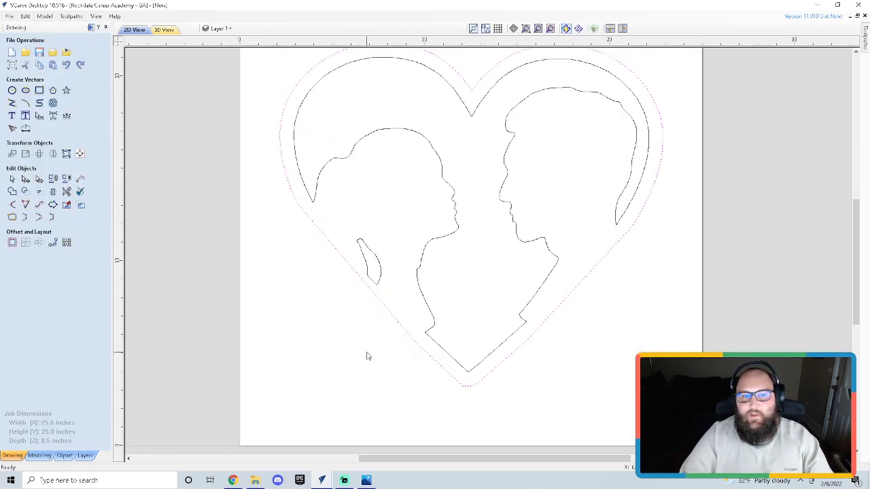
scroll(370, 356, down, 1)
click(475, 387)
click(468, 370)
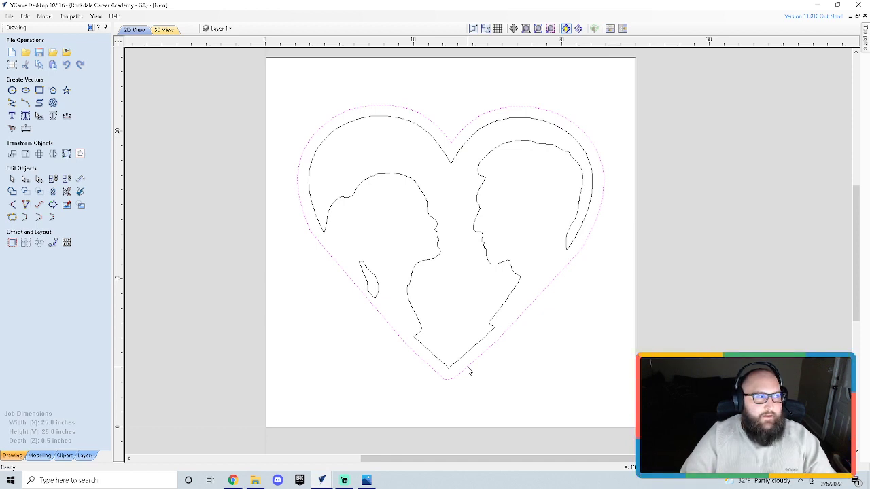
double_click(468, 370)
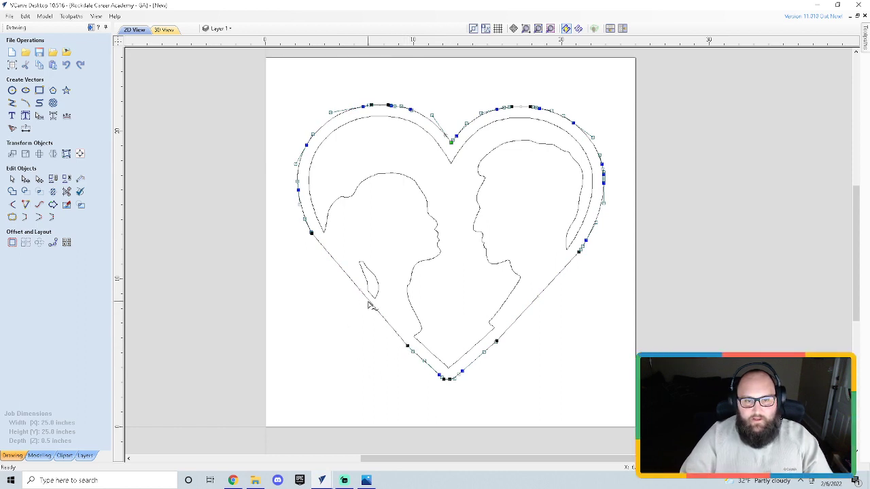
drag(367, 300, 364, 305)
scroll(355, 347, up, 1)
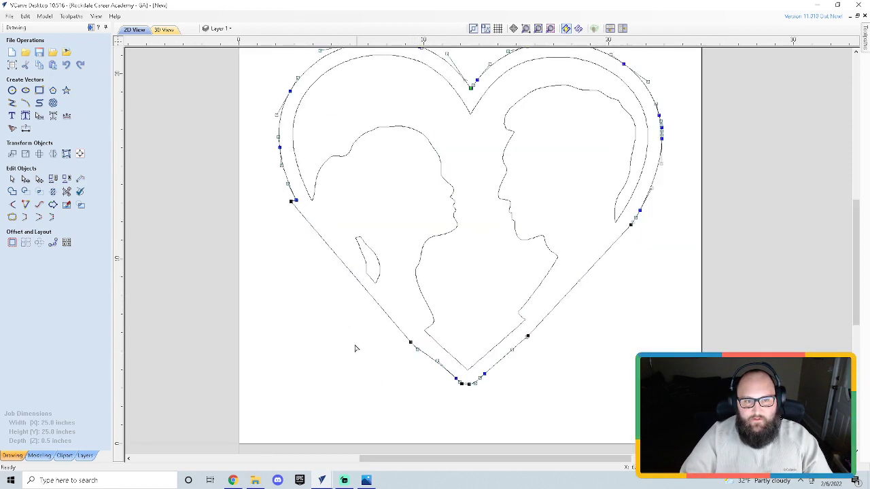
scroll(309, 216, up, 1)
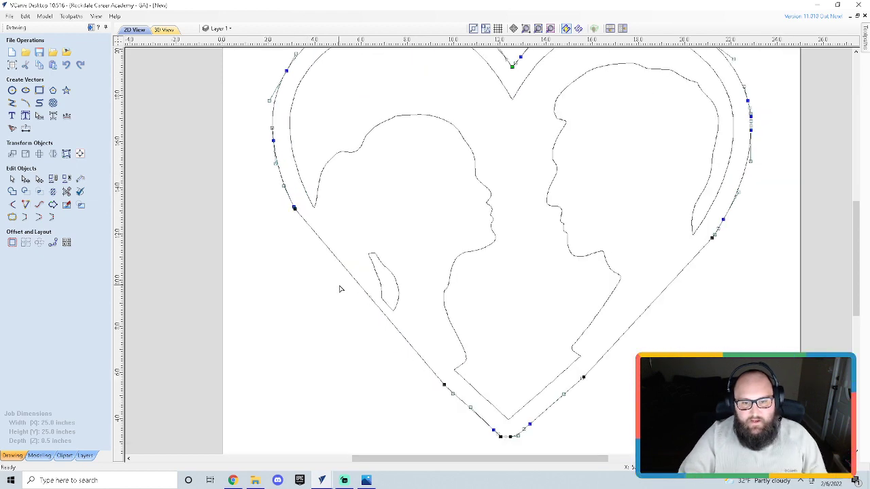
scroll(361, 293, up, 2)
right_click(360, 284)
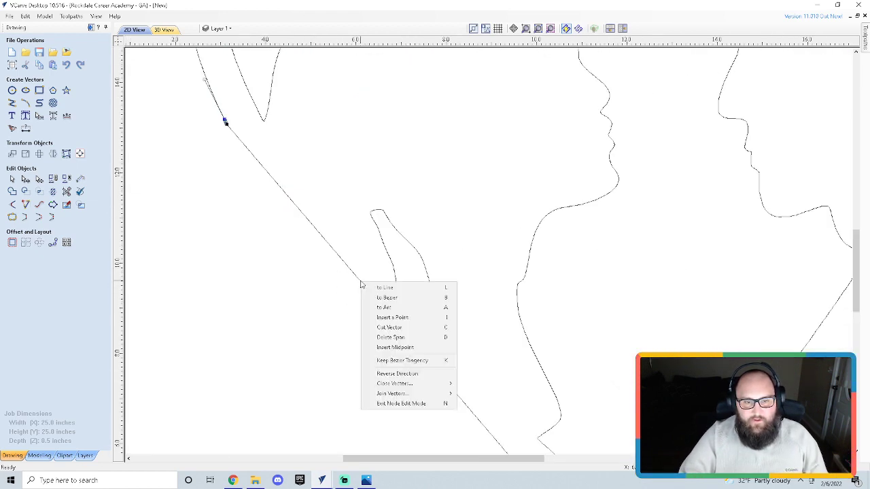
key(Escape)
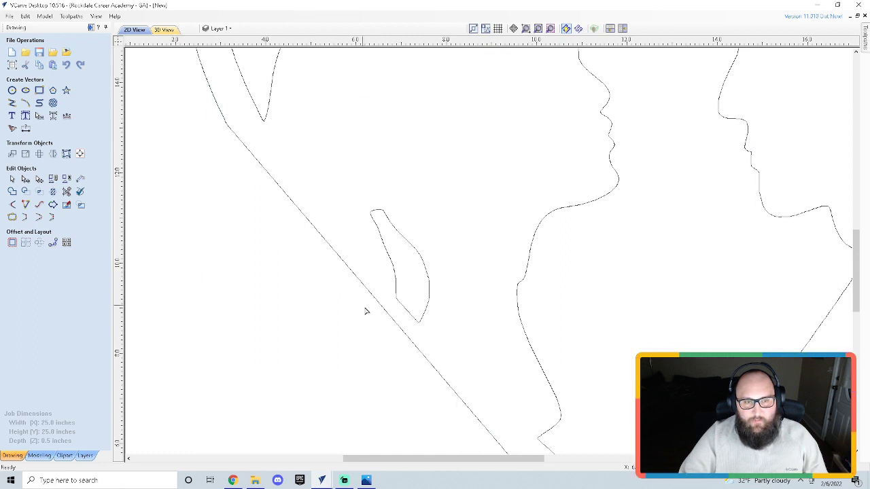
scroll(388, 321, down, 1)
right_click(389, 321)
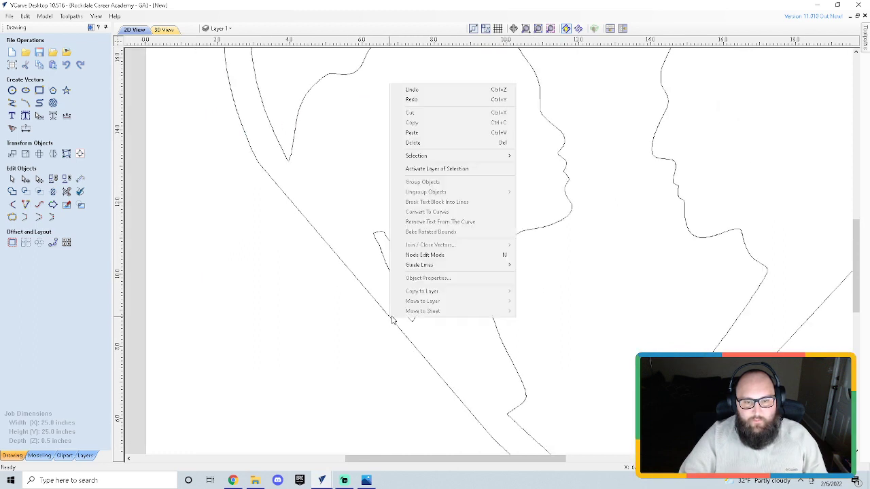
key(Escape)
Step: Insert a node midway along the straight left edge of the outer heart border
click(353, 278)
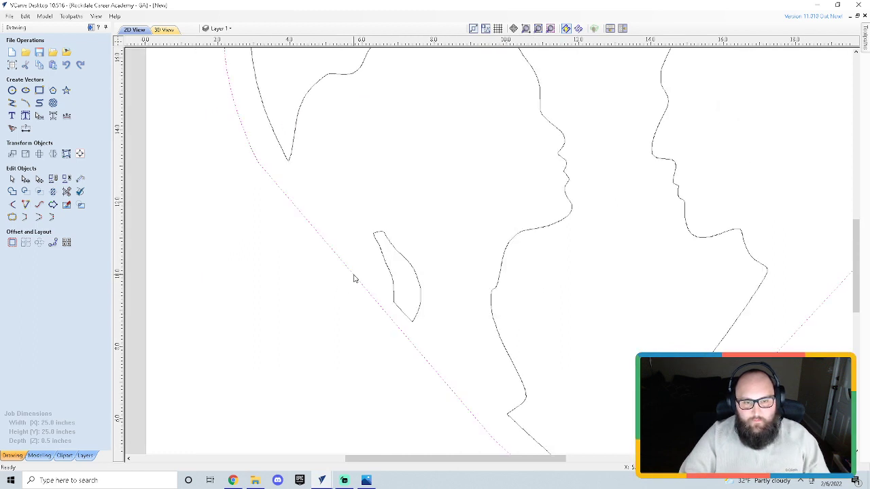
double_click(356, 281)
right_click(358, 280)
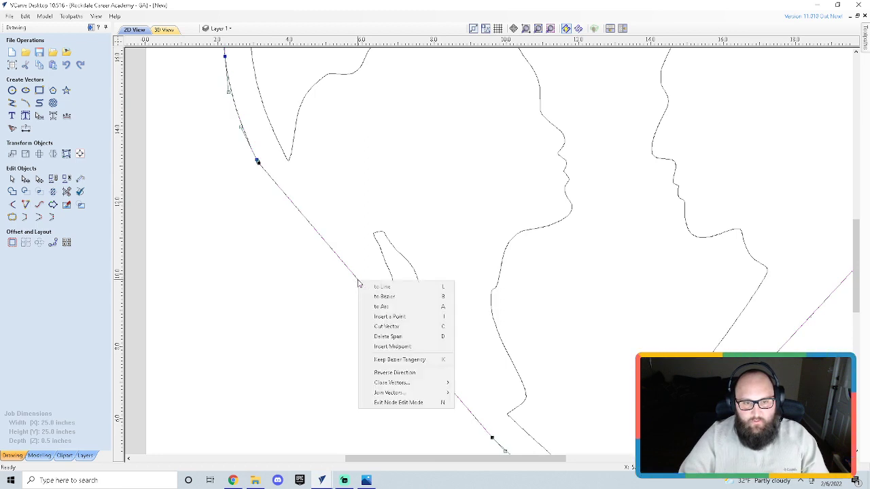
click(380, 307)
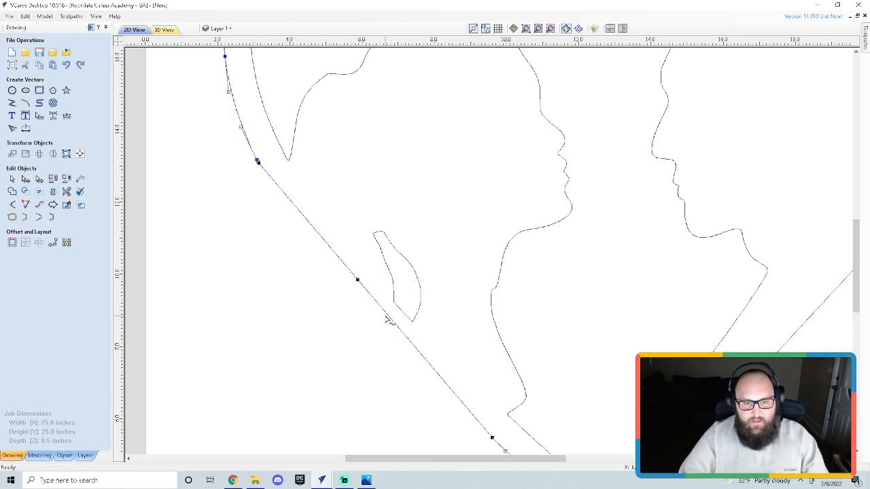
Step: Smooth the new node on the outer border's left edge and pull it slightly outward to bow the edge
right_click(358, 281)
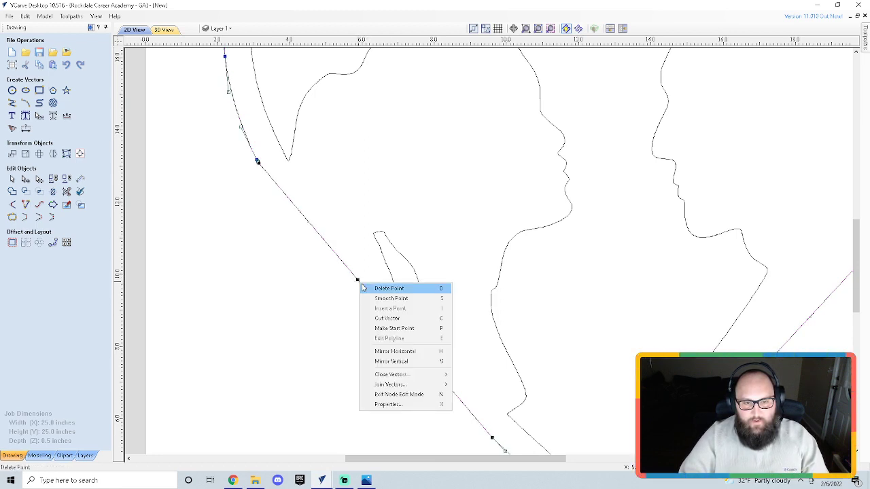
click(364, 298)
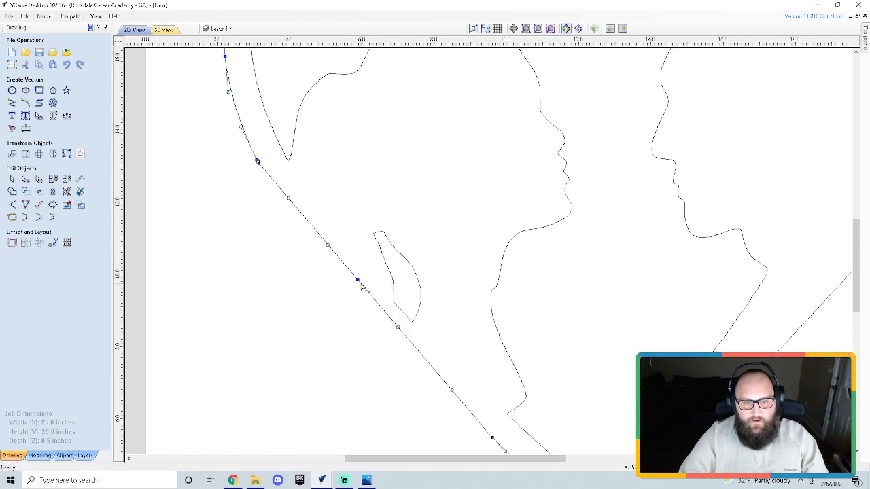
drag(359, 282, 351, 284)
key(ctrl+z)
scroll(469, 373, down, 1)
click(471, 392)
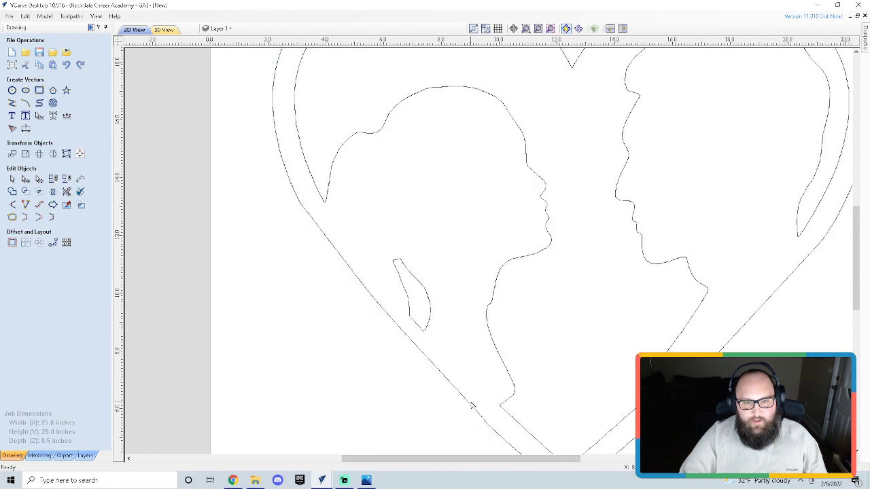
scroll(472, 406, down, 2)
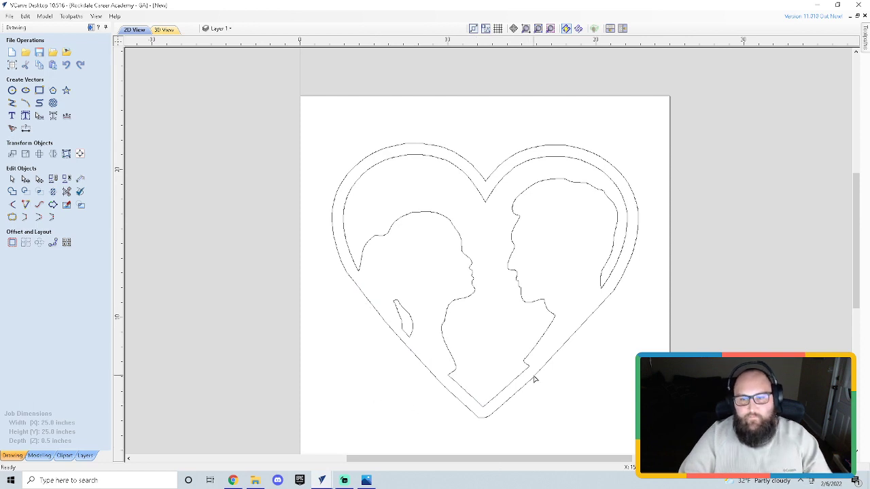
Step: Insert a node midway along the straight right edge of the outer heart border
scroll(553, 365, up, 2)
click(578, 333)
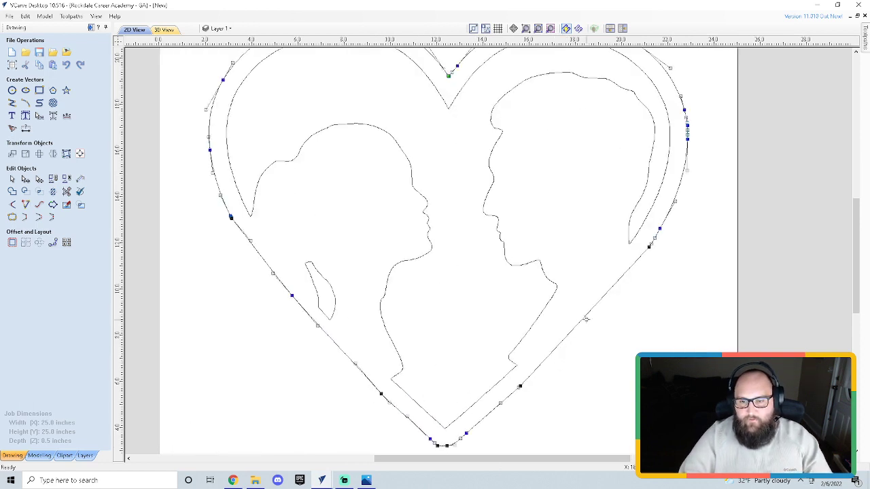
right_click(586, 318)
click(603, 339)
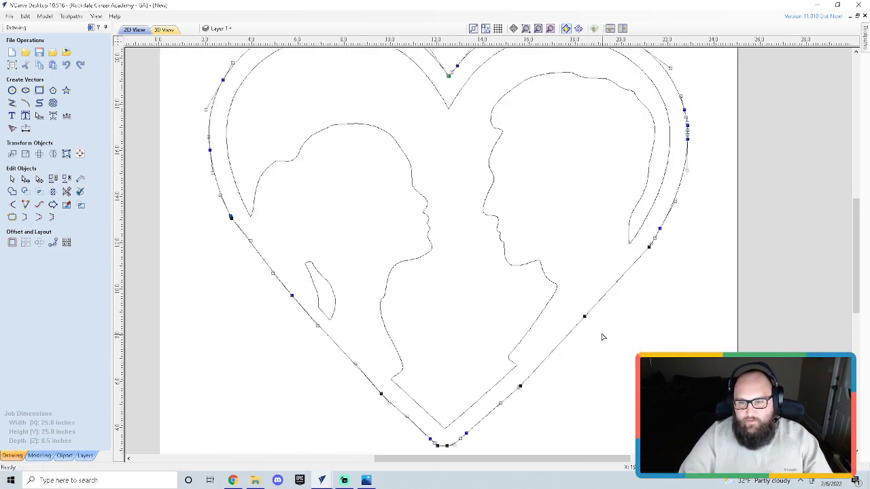
Step: Smooth the right edge's new node and move it slightly outward so that edge bows like the left one
right_click(583, 314)
click(602, 333)
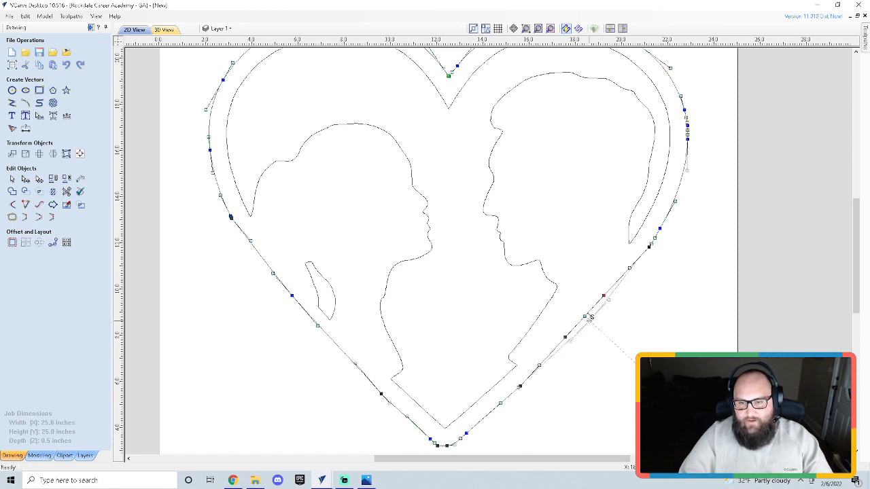
click(585, 318)
drag(586, 318, 590, 317)
scroll(589, 318, up, 3)
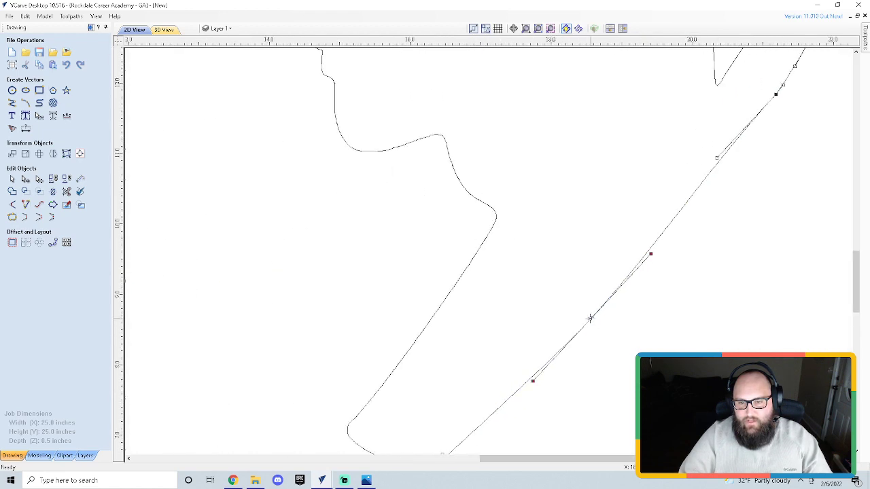
scroll(591, 319, down, 4)
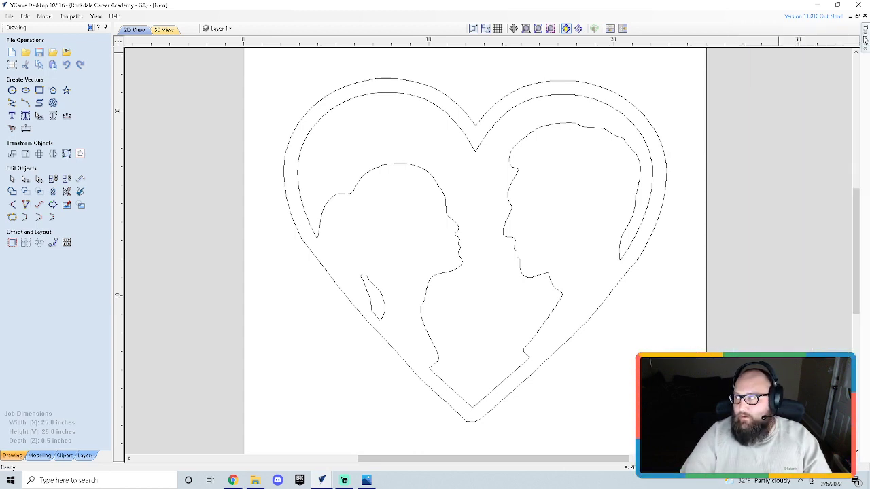
Step: Keep the toolpath operations permanently displayed beside the drawing
mouse_move(865, 39)
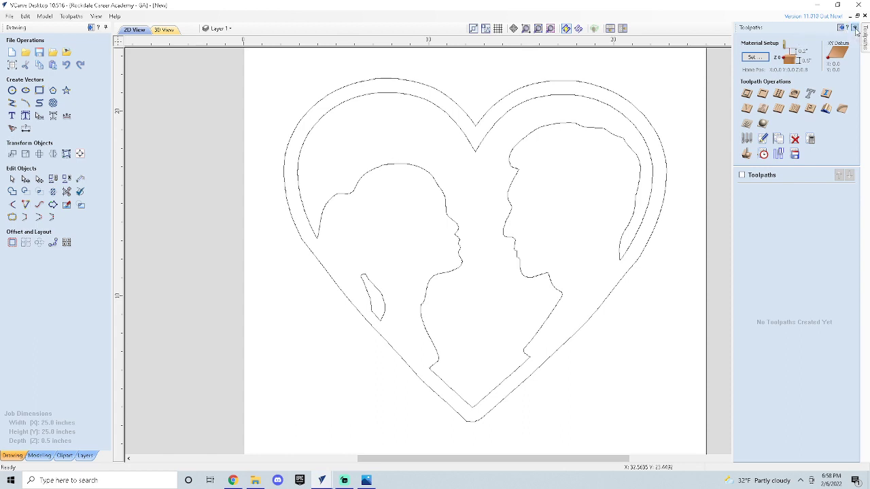
click(856, 30)
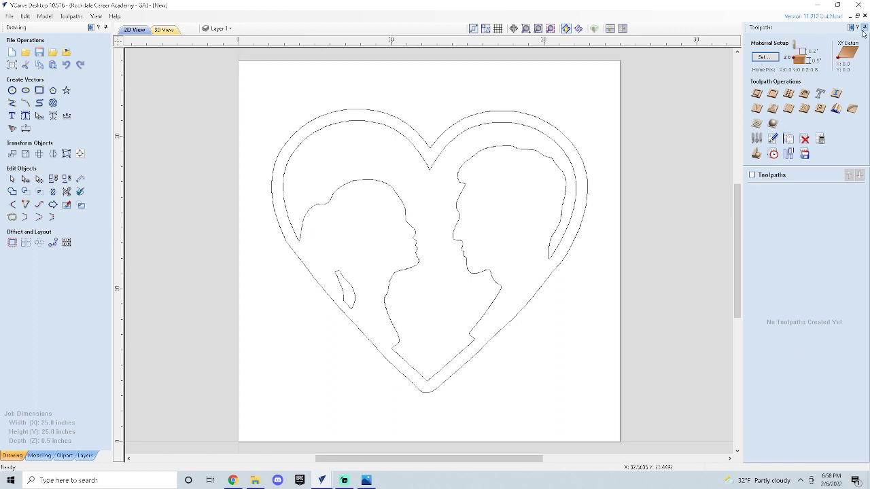
mouse_move(864, 49)
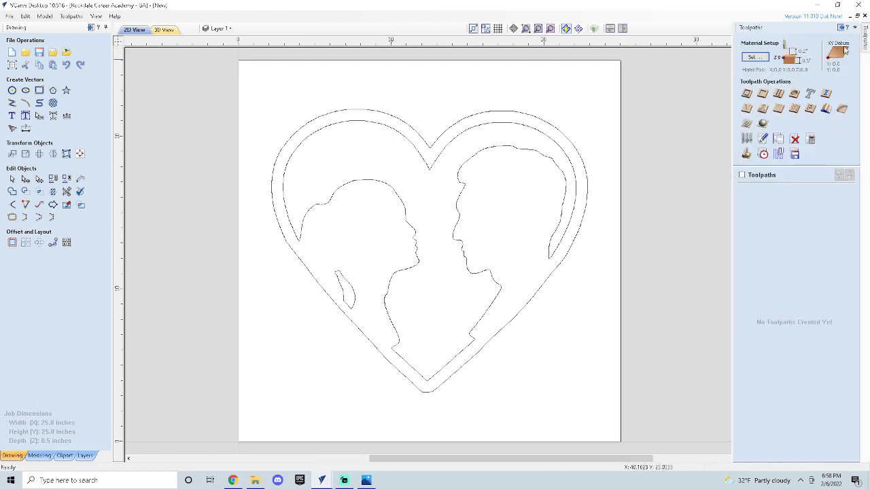
click(855, 28)
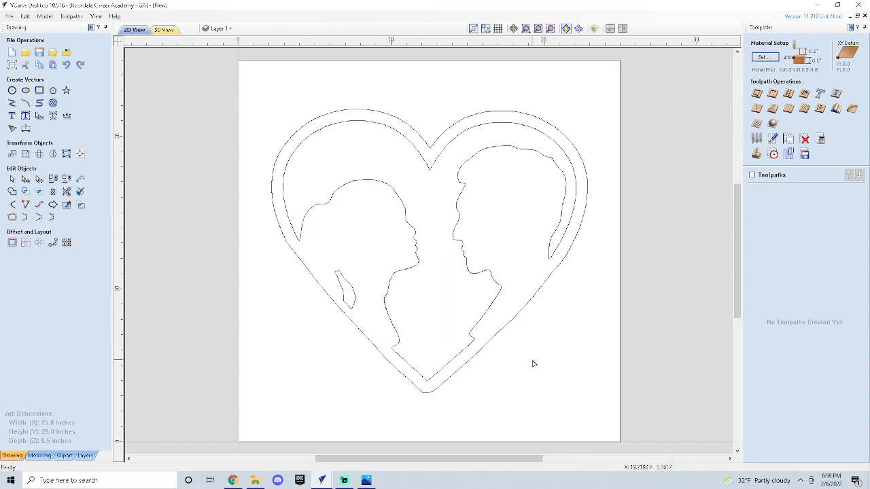
Step: Calculate a V-carve toolpath named InnerCarving from all the heart vectors, with a 0.0 start depth and no flat depth
drag(561, 350, 270, 100)
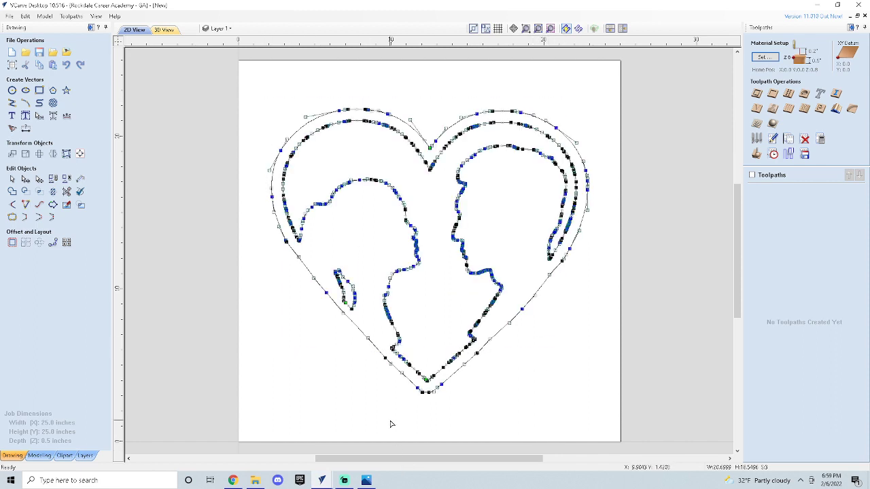
click(757, 109)
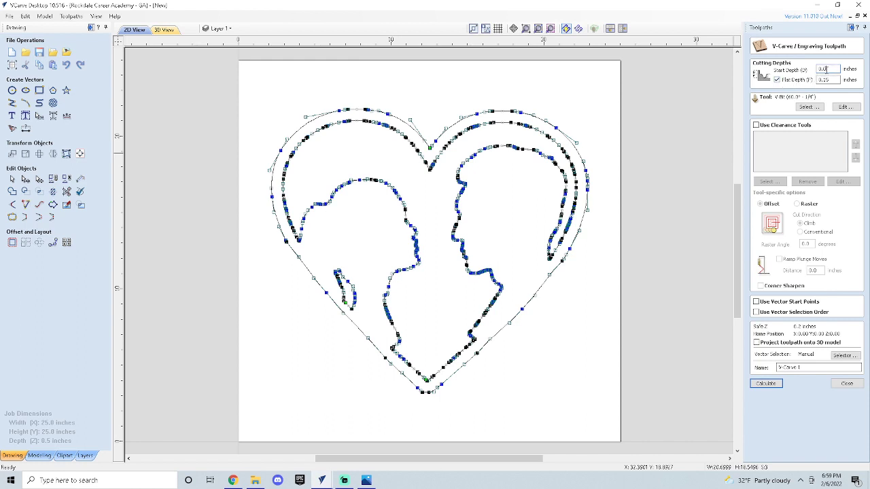
key(Tab)
click(777, 80)
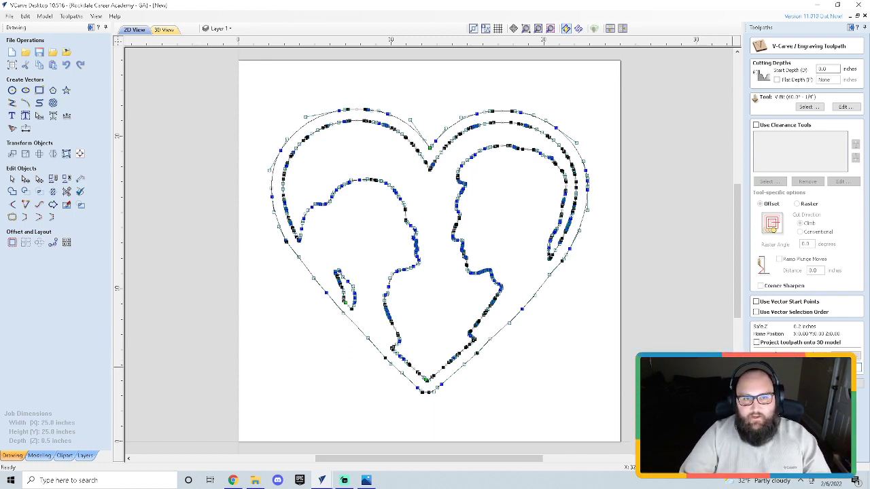
click(779, 383)
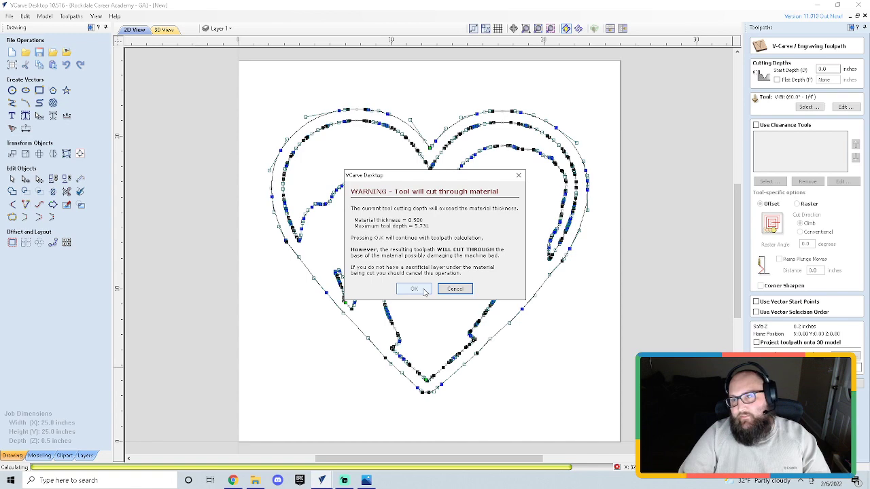
click(414, 289)
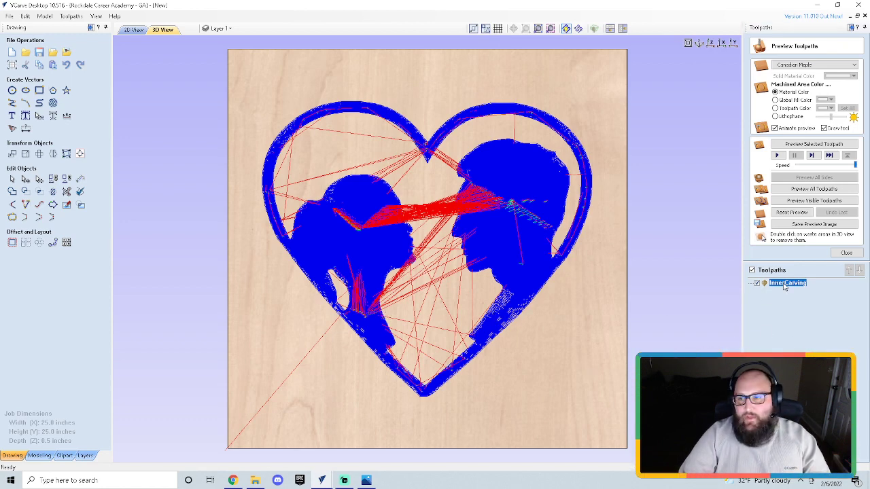
Step: Limit the InnerCarving toolpath to a flat depth of 0.15 inches and recalculate it
mouse_move(785, 285)
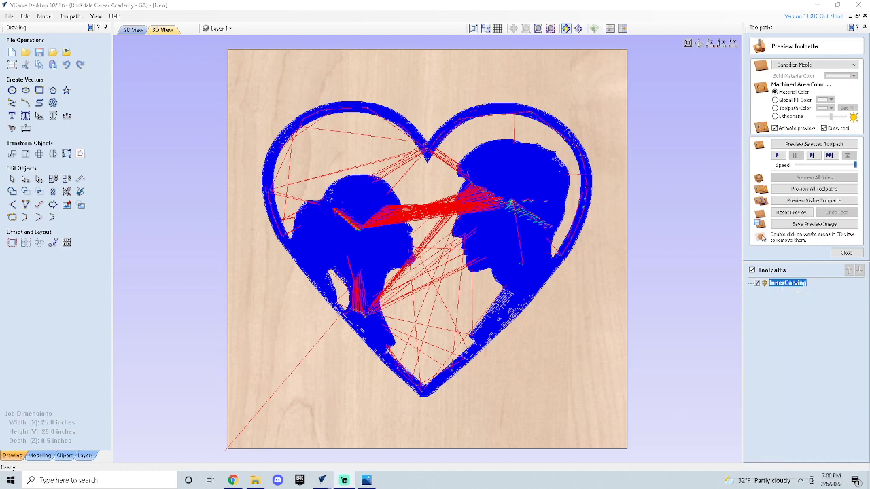
double_click(788, 284)
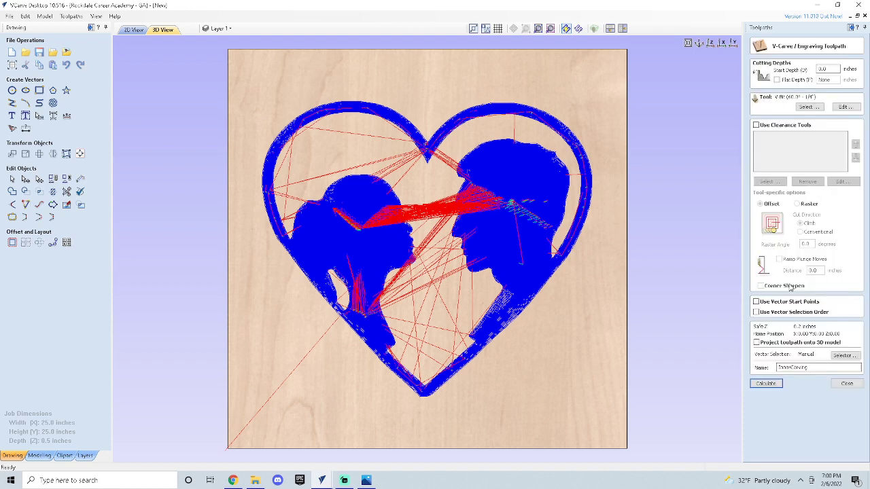
click(777, 79)
text(.15)
click(766, 385)
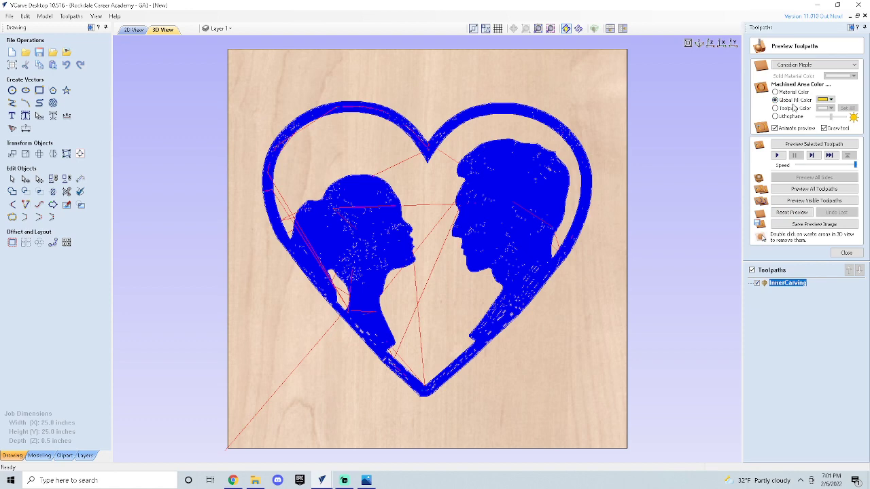
Step: Set the machined area to a red toolpath color and preview all toolpaths
click(794, 109)
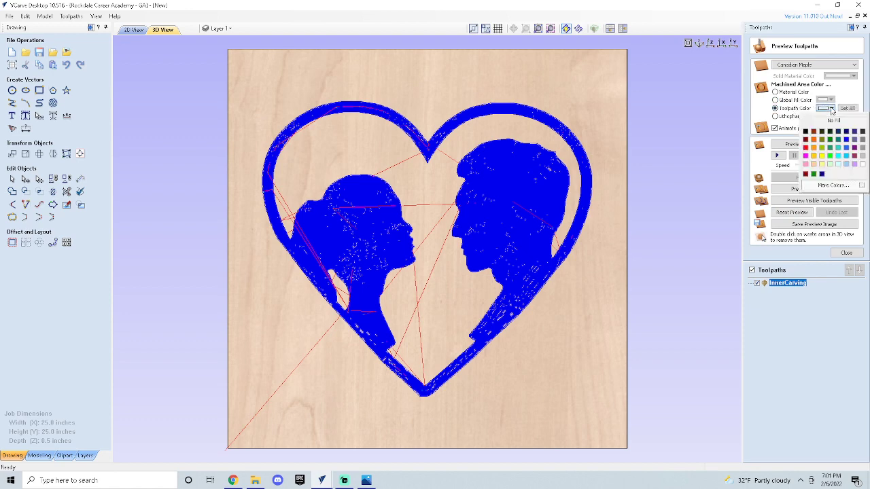
click(830, 108)
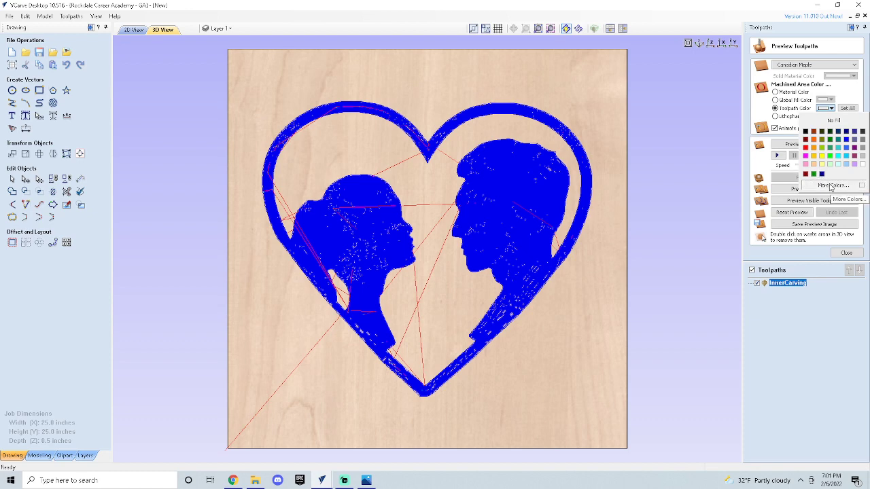
click(807, 147)
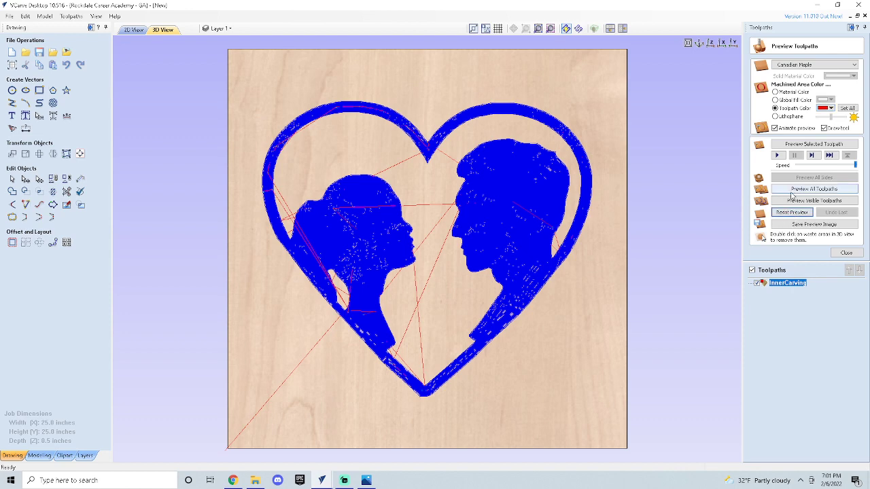
click(814, 189)
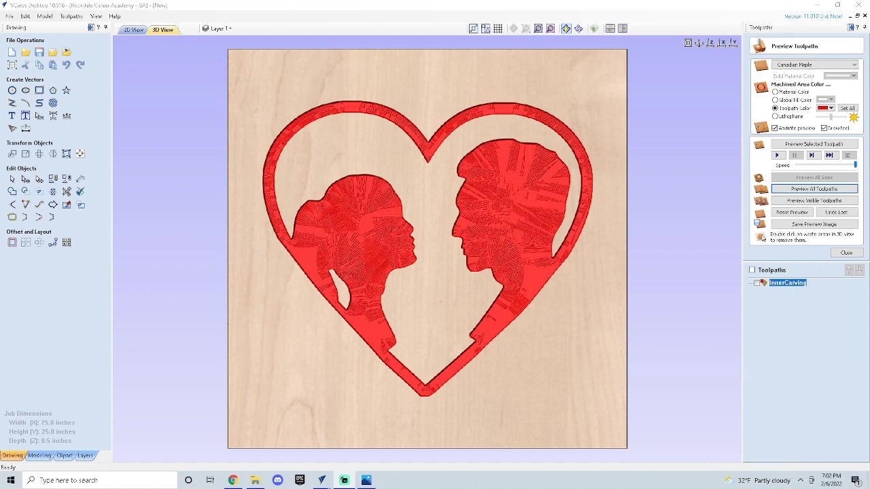
Step: Recalculate the InnerCarving toolpath from only the inner silhouette outline and preview it on reset material
double_click(787, 284)
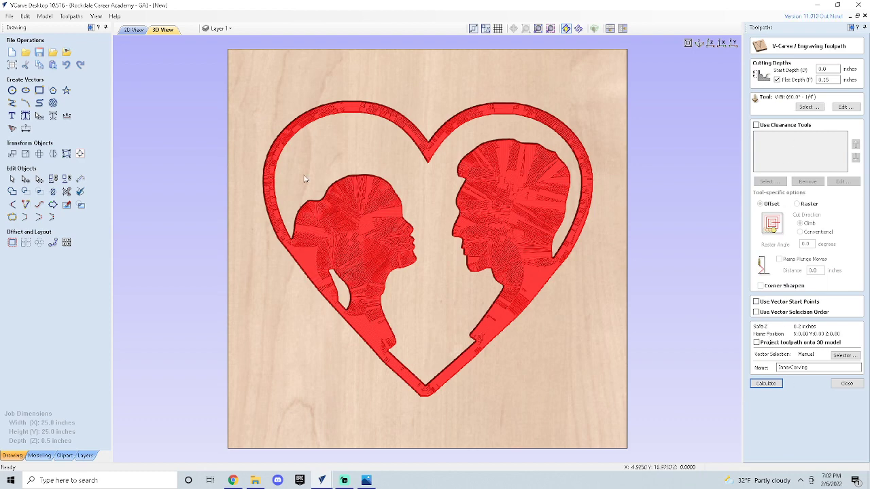
click(135, 29)
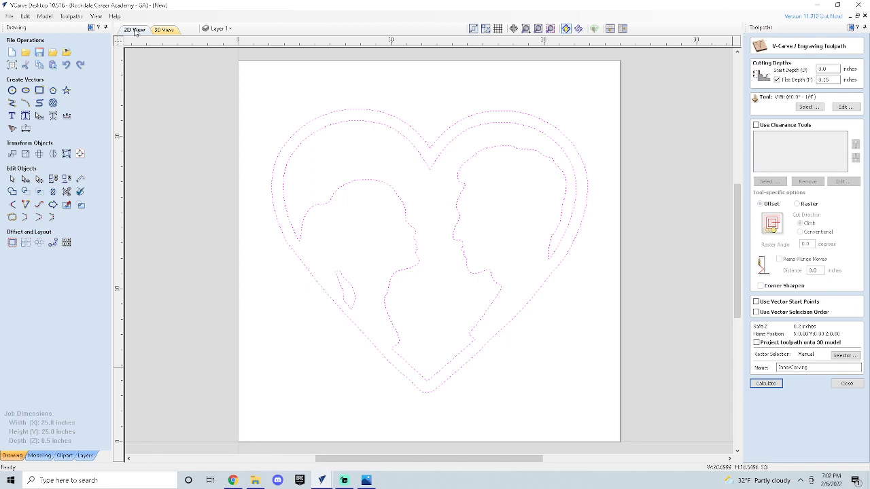
click(483, 360)
click(475, 326)
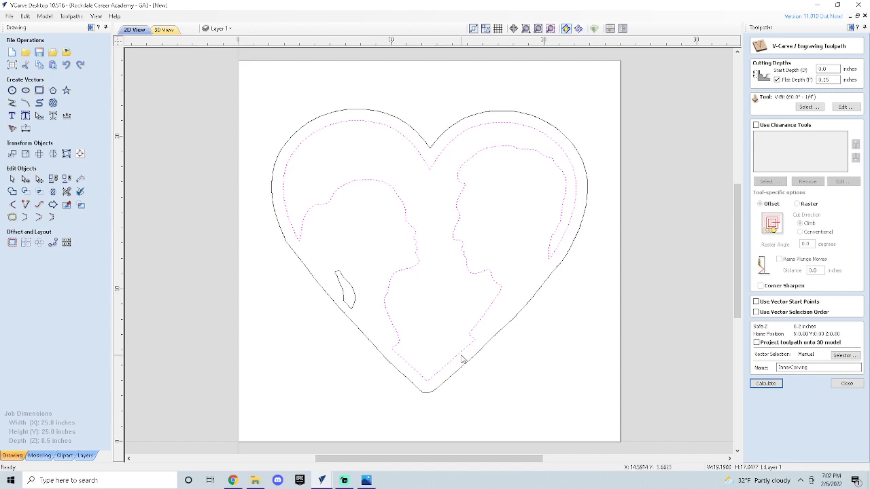
click(766, 383)
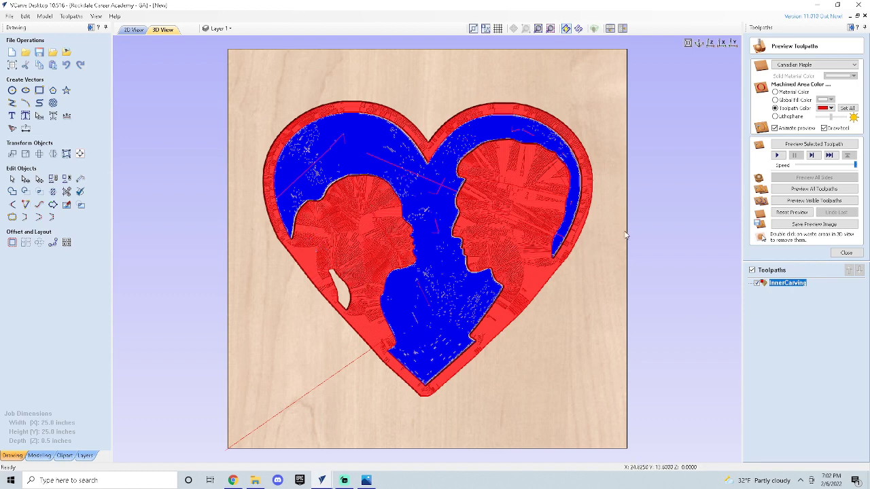
click(794, 213)
click(813, 189)
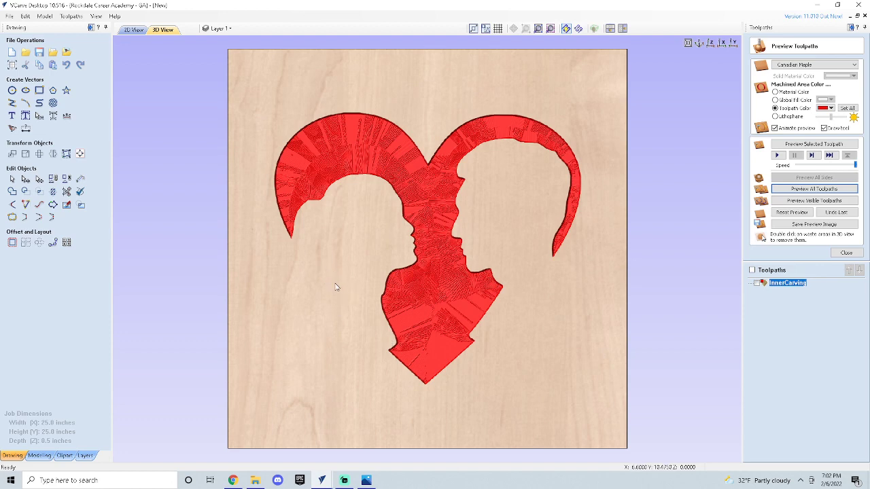
Step: Add the small sliver vector behind the woman's neck to the InnerCarving toolpath, recalculate it and preview all toolpaths
double_click(788, 283)
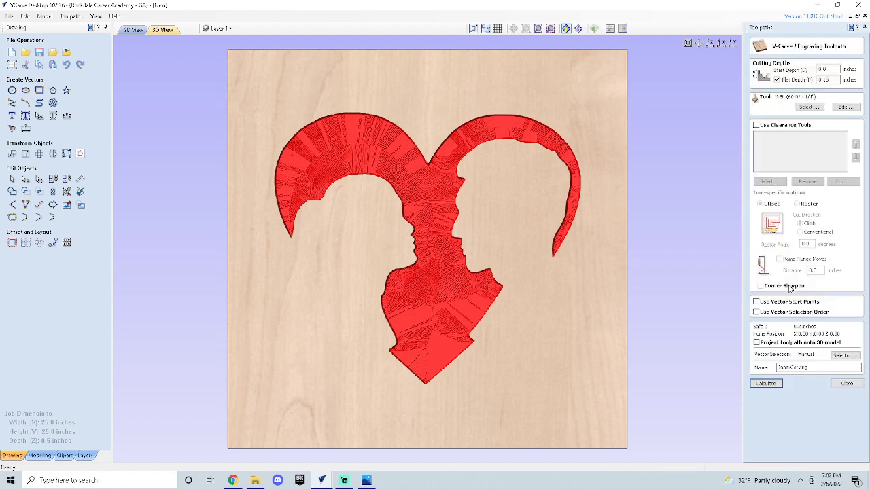
click(133, 30)
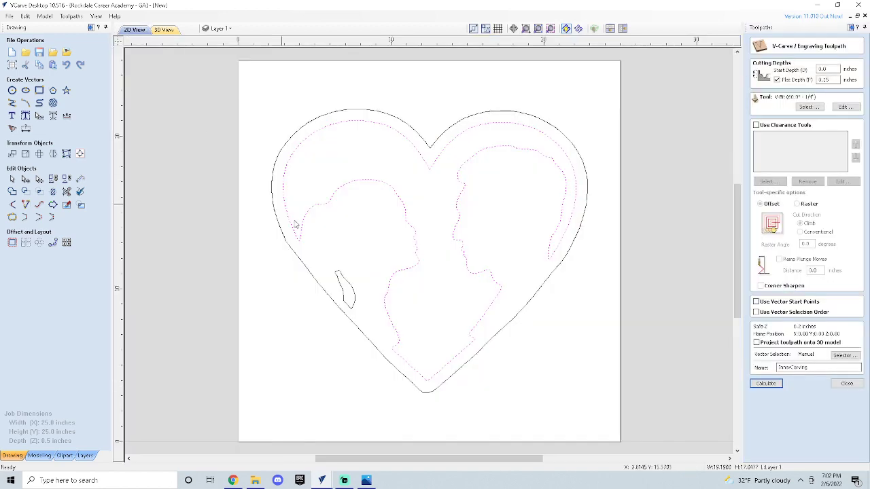
shift+click(354, 301)
click(771, 385)
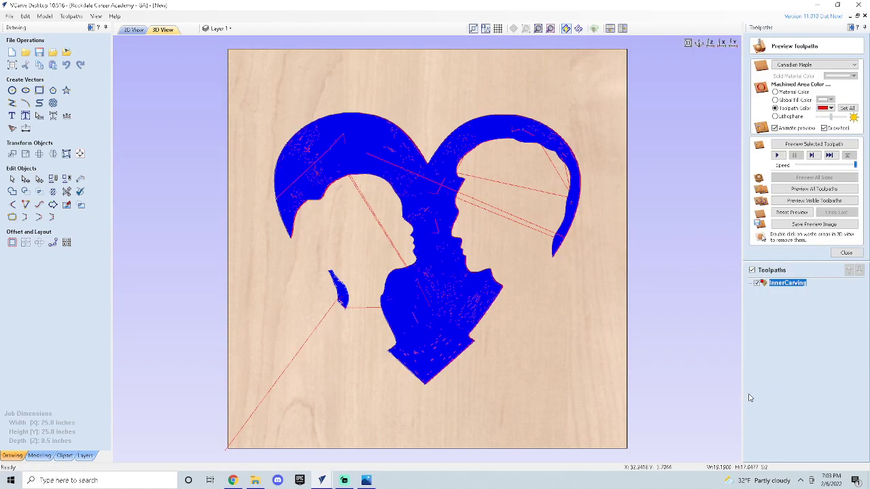
click(813, 189)
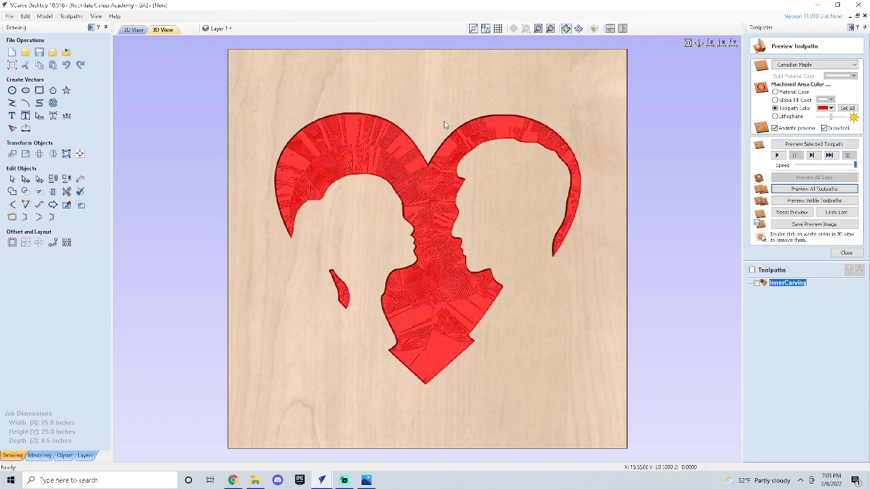
Step: Set up a 2D profile toolpath on the outer heart outline, cutting outside the vector to a depth of 0.55 inches
click(133, 29)
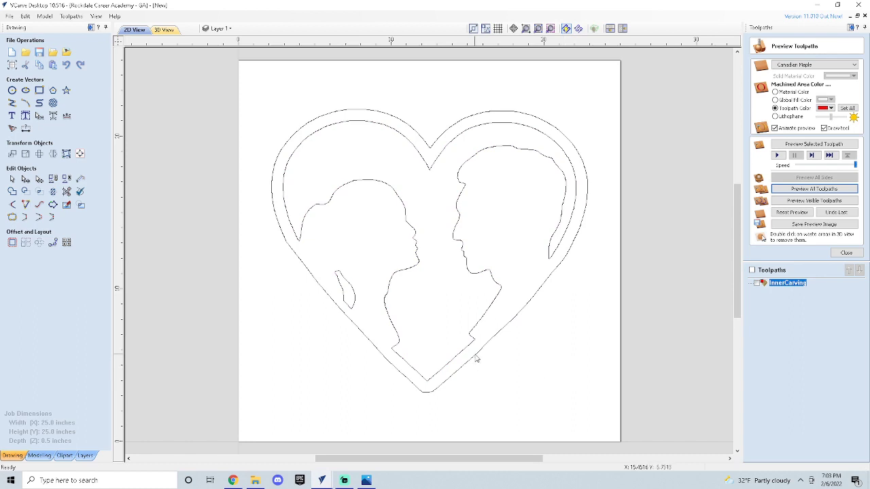
click(515, 314)
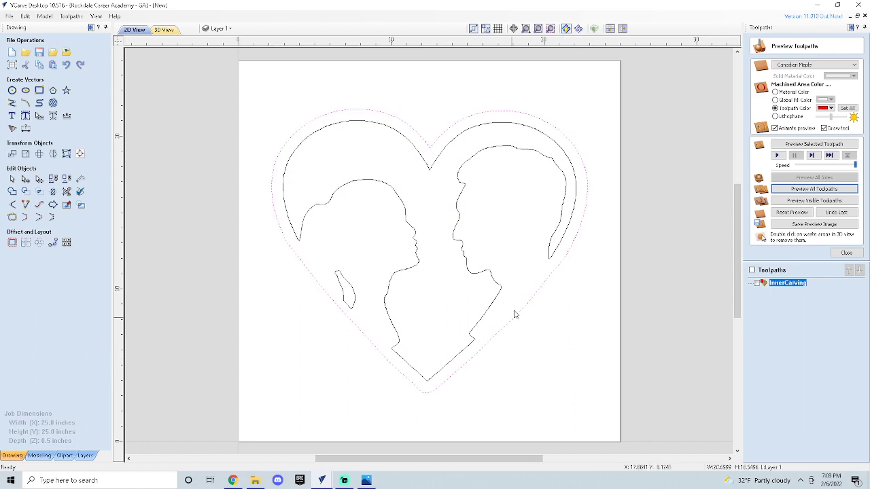
click(845, 253)
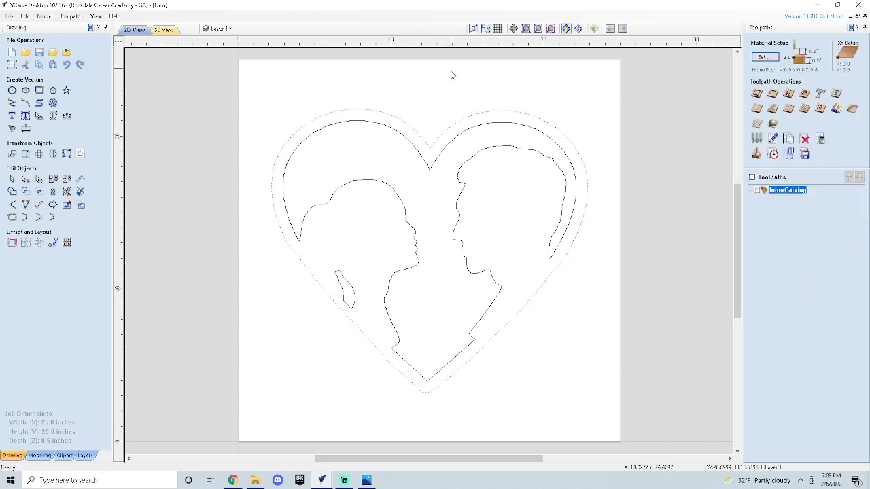
click(756, 95)
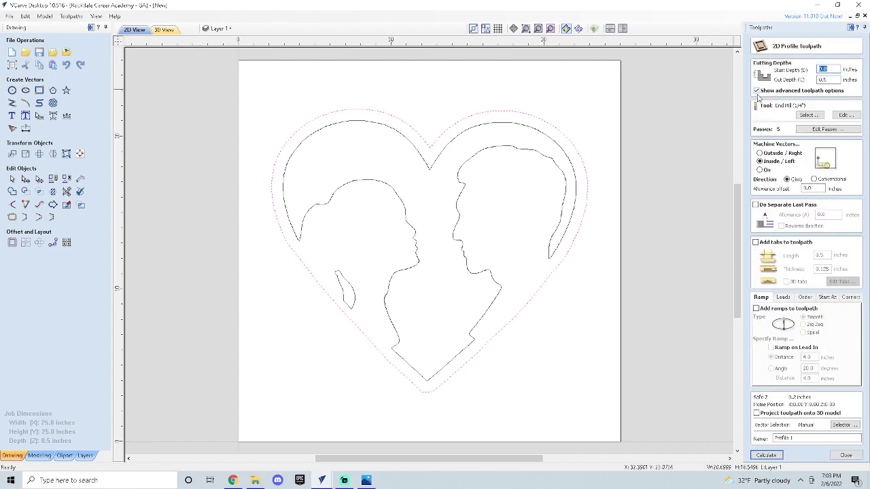
click(829, 80)
click(772, 155)
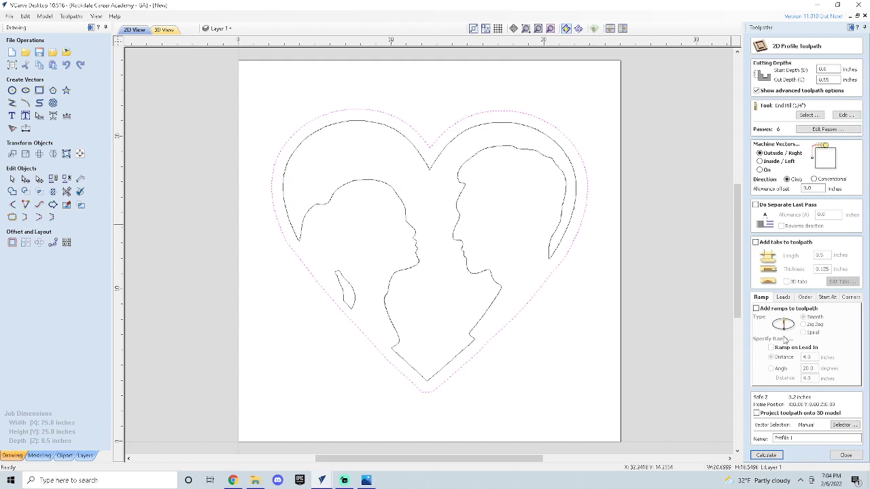
Step: Name the profile toolpath HeartCut and calculate it, accepting the cut through the material
drag(819, 439, 638, 436)
text(HeartCut)
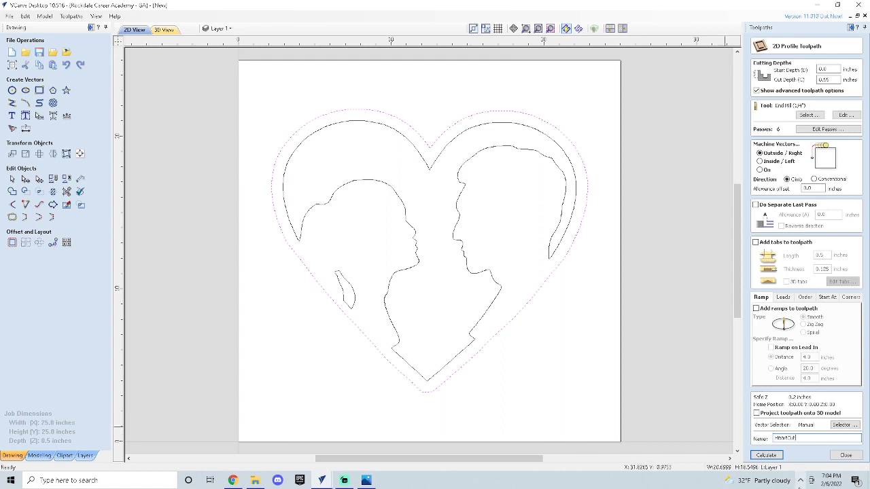
click(768, 456)
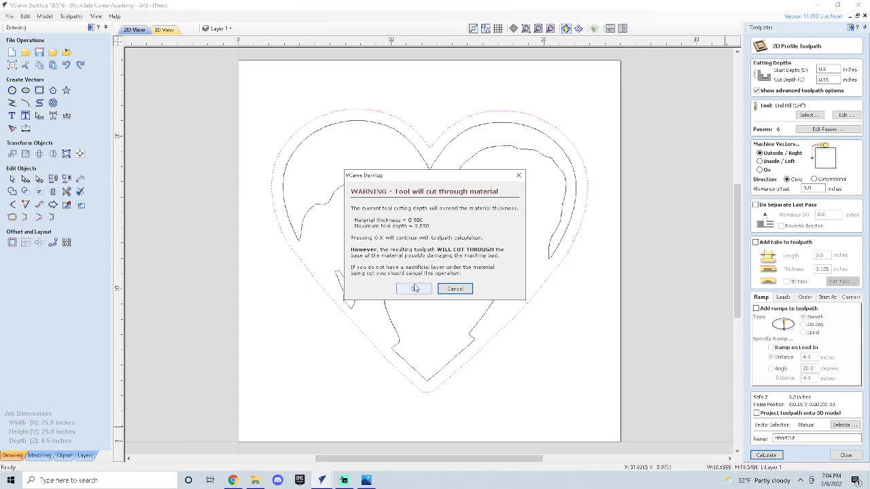
click(416, 290)
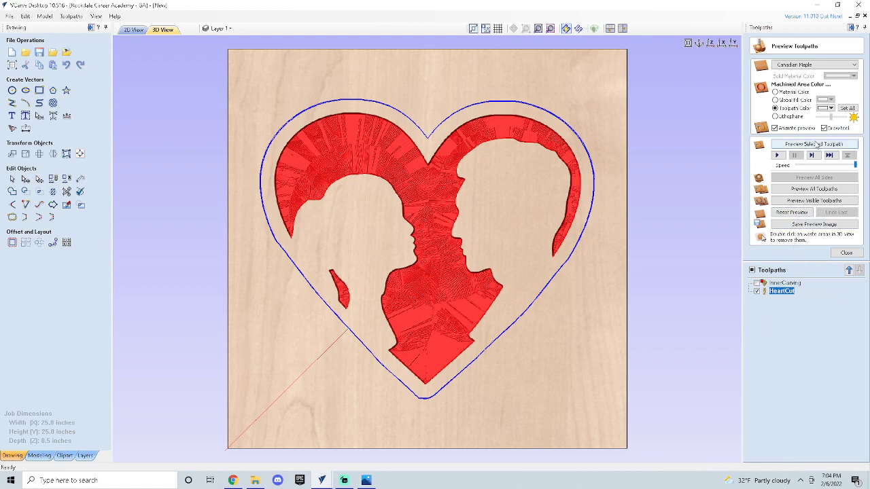
Step: Set the HeartCut toolpath color to black and preview all toolpaths on reset material
click(831, 109)
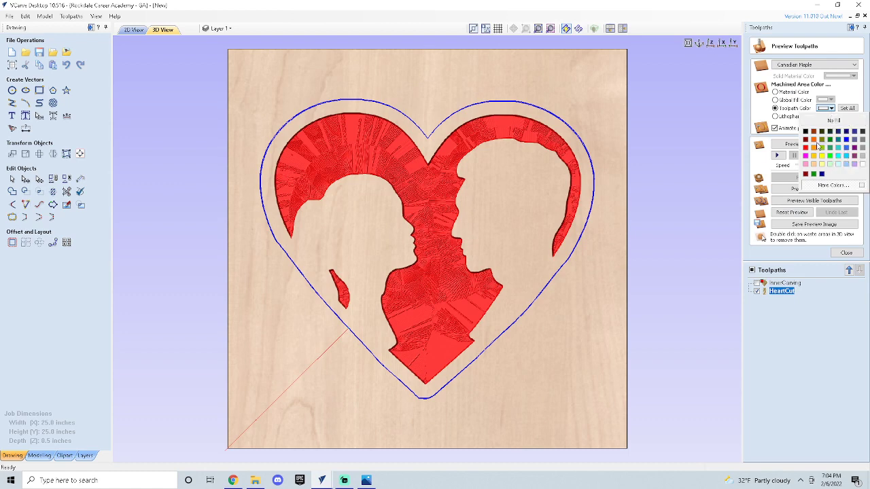
click(806, 132)
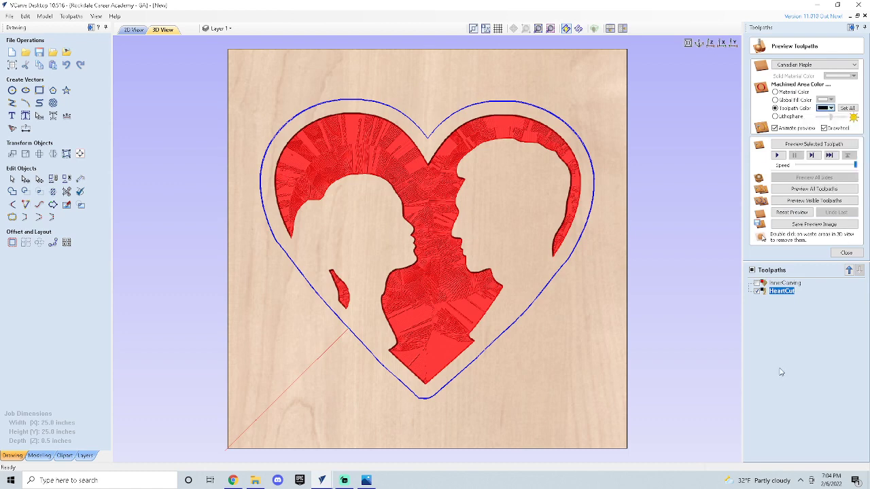
click(802, 214)
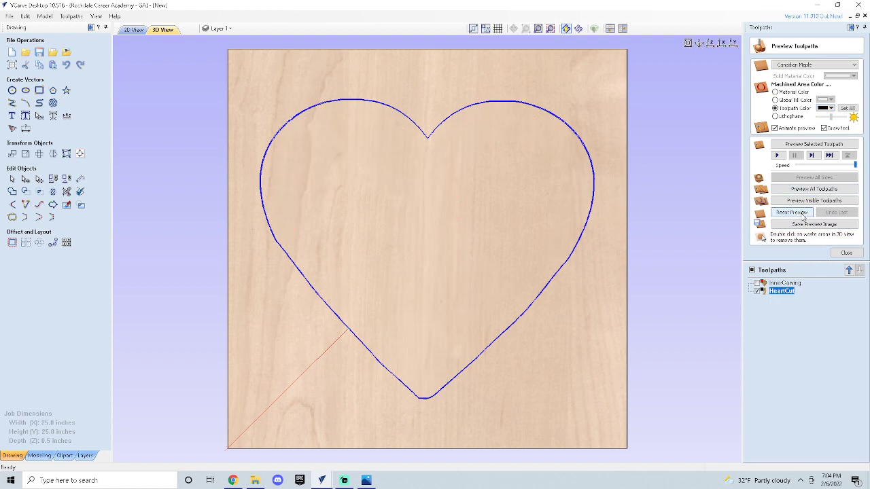
click(814, 189)
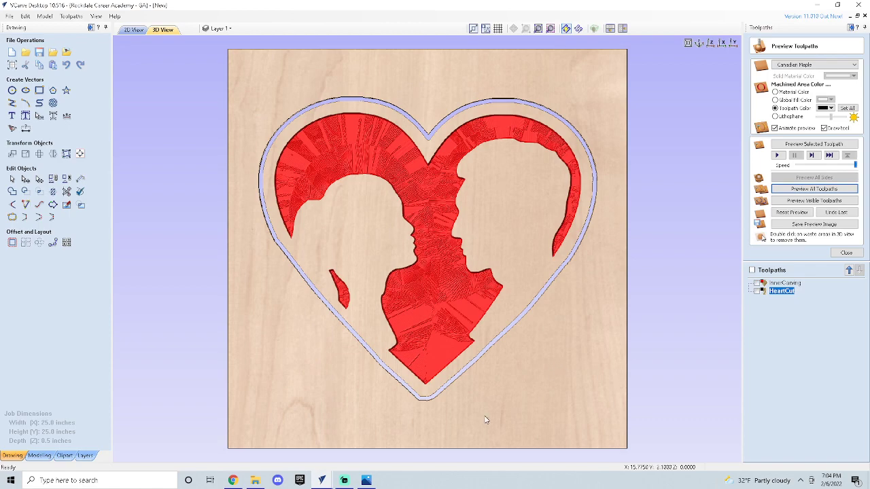
Step: Remove the waste material around the heart in the 3D preview, inspect the cut-out and close the preview
double_click(553, 407)
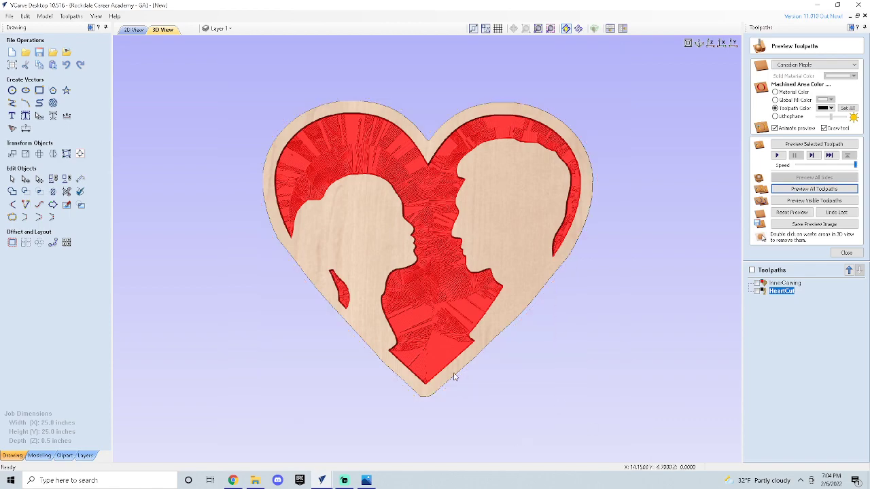
drag(498, 427, 449, 373)
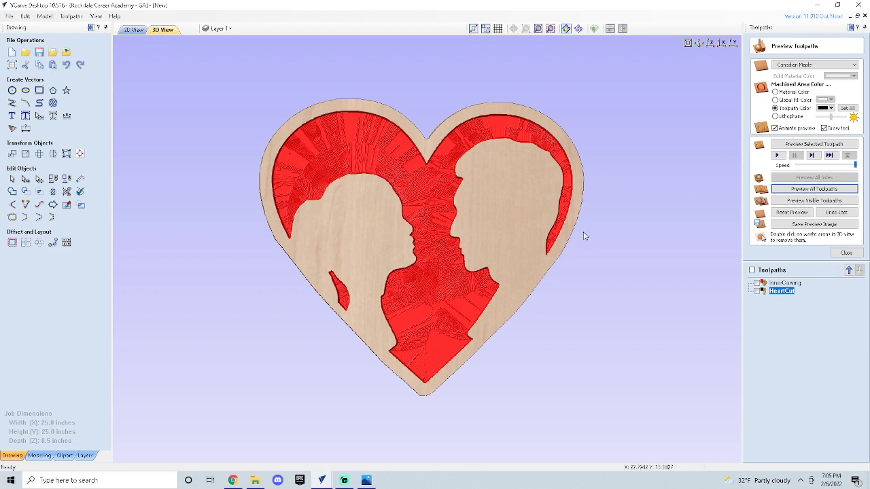
click(847, 253)
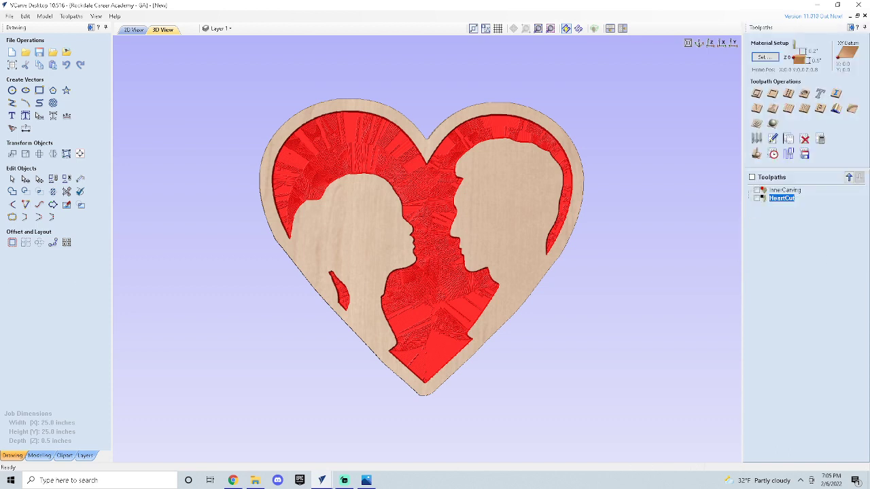
Step: Create the text "Est. 2020" inside the lower part of the heart, below the two faces
click(133, 29)
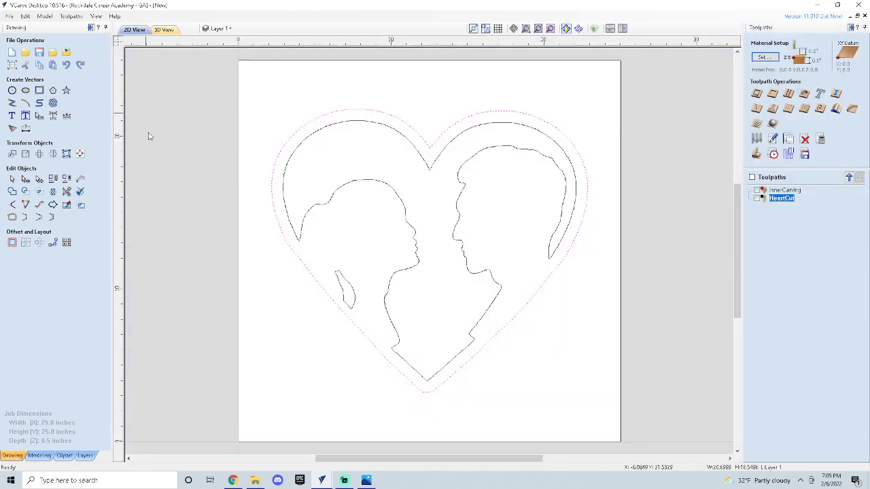
click(251, 415)
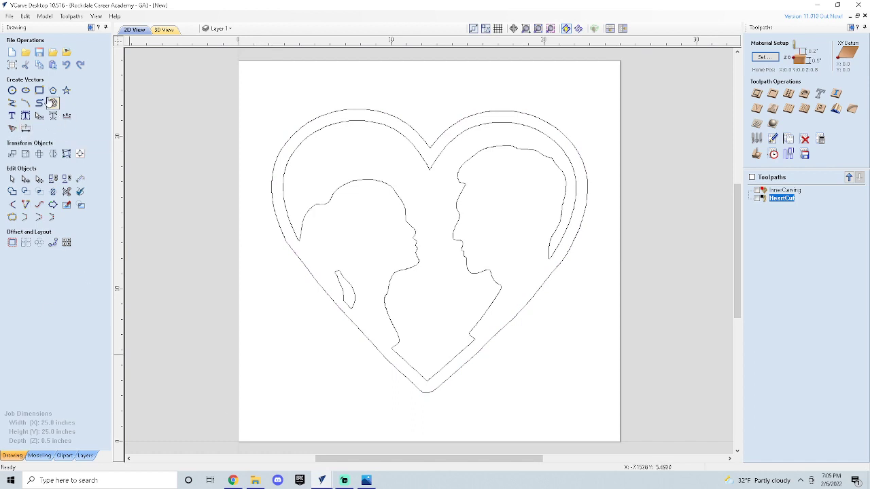
click(12, 118)
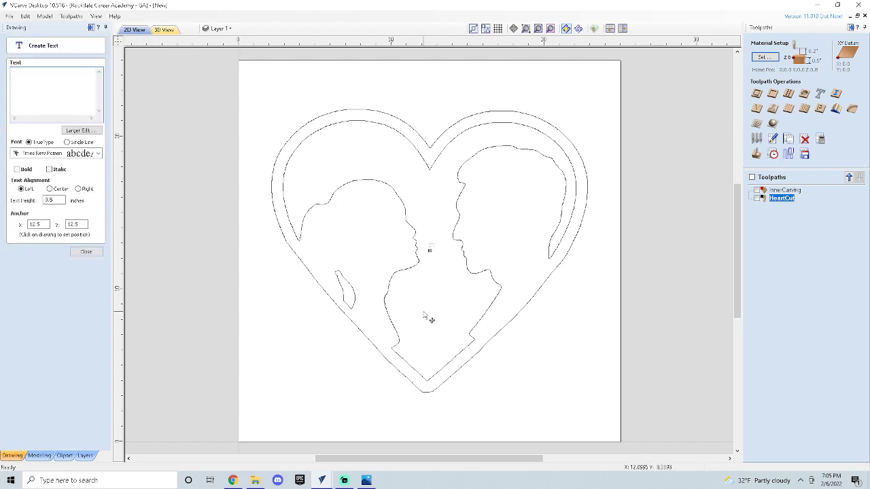
click(449, 327)
click(420, 328)
text(Est. 202)
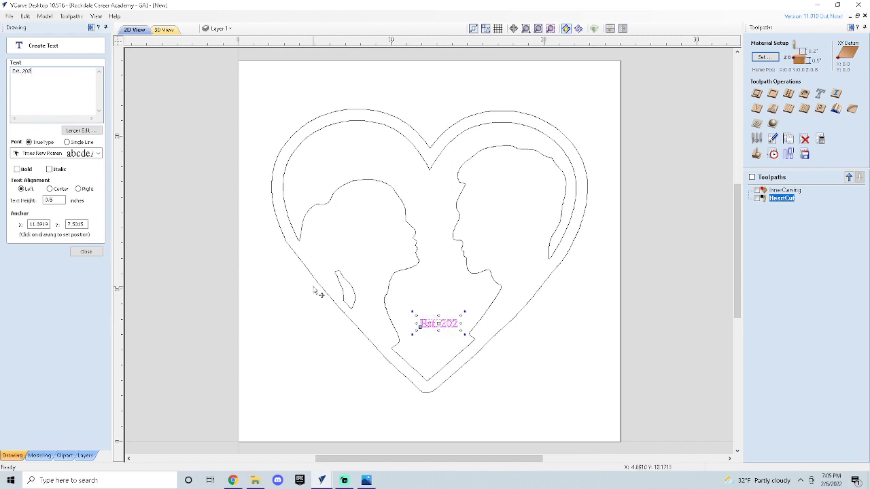
text(0)
Step: Set the "Est. 2020" text's font to Kunstler Script and finish editing the text
click(67, 155)
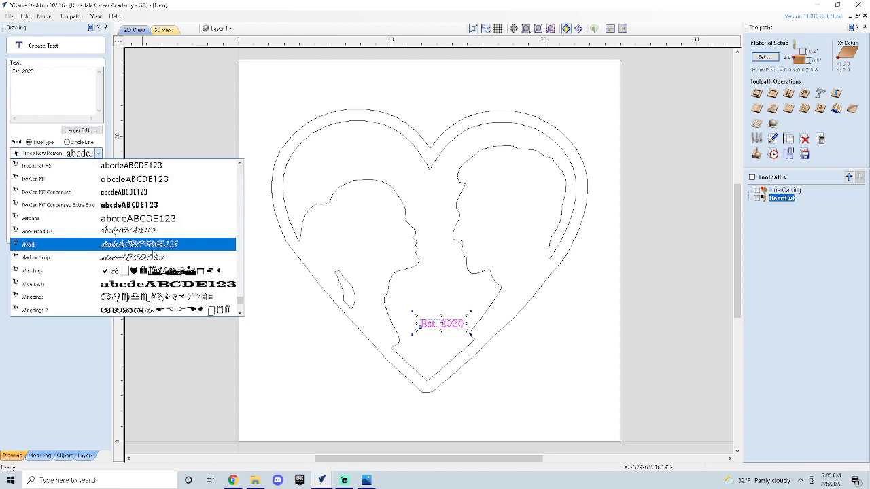
scroll(155, 255, down, 2)
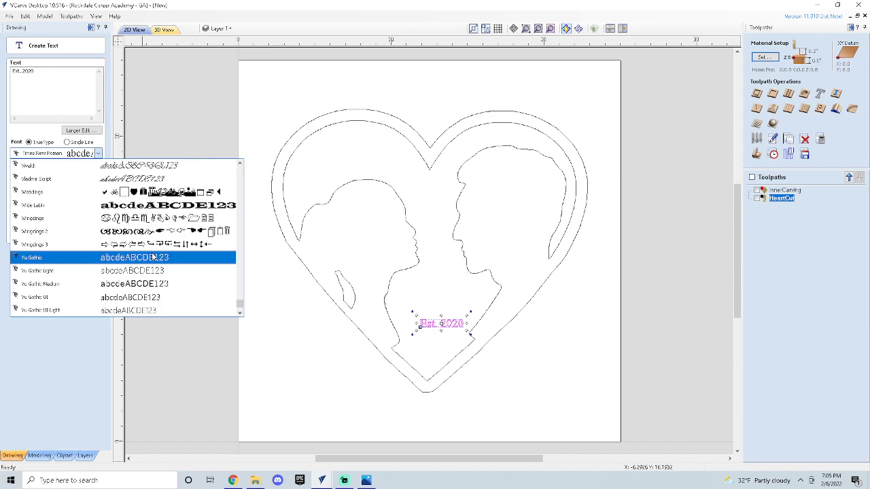
scroll(155, 257, down, 1)
scroll(155, 257, up, 2)
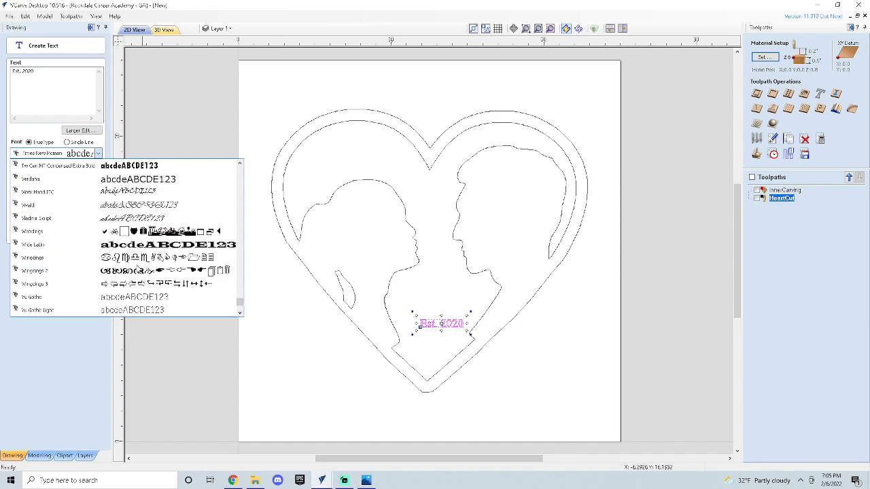
scroll(139, 268, up, 5)
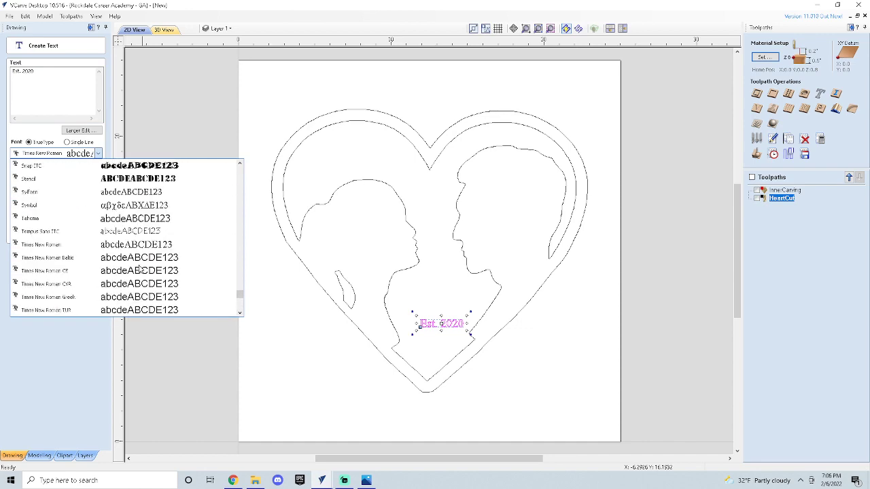
scroll(139, 269, up, 1)
scroll(139, 269, down, 4)
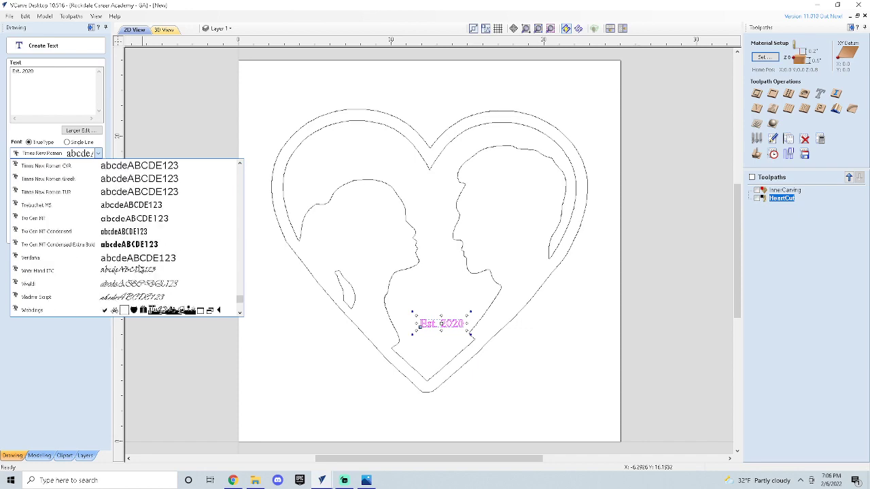
scroll(137, 271, up, 4)
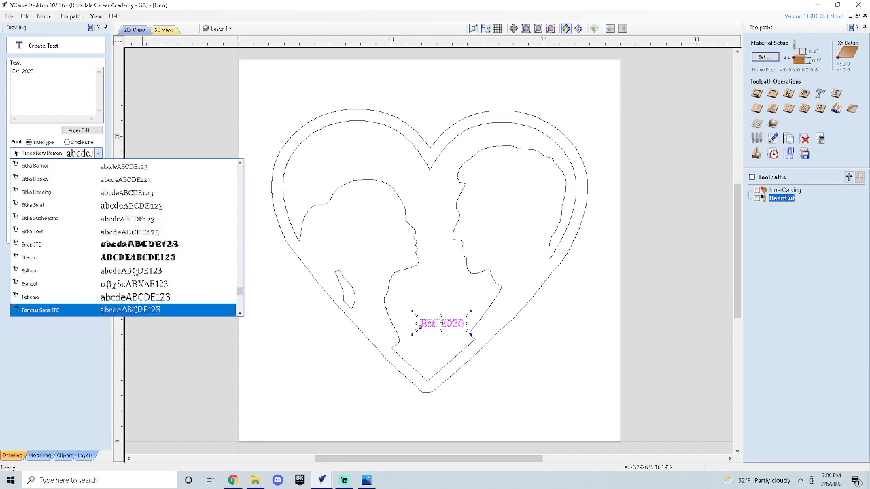
scroll(134, 273, up, 5)
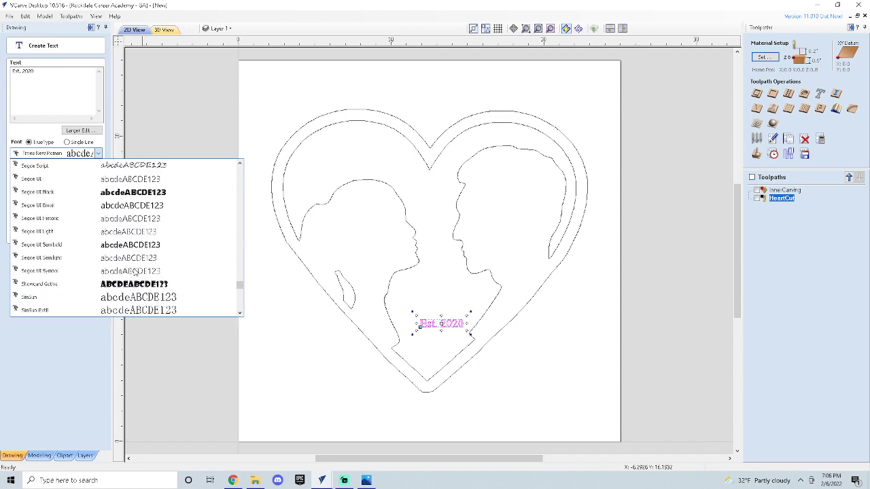
scroll(134, 271, down, 9)
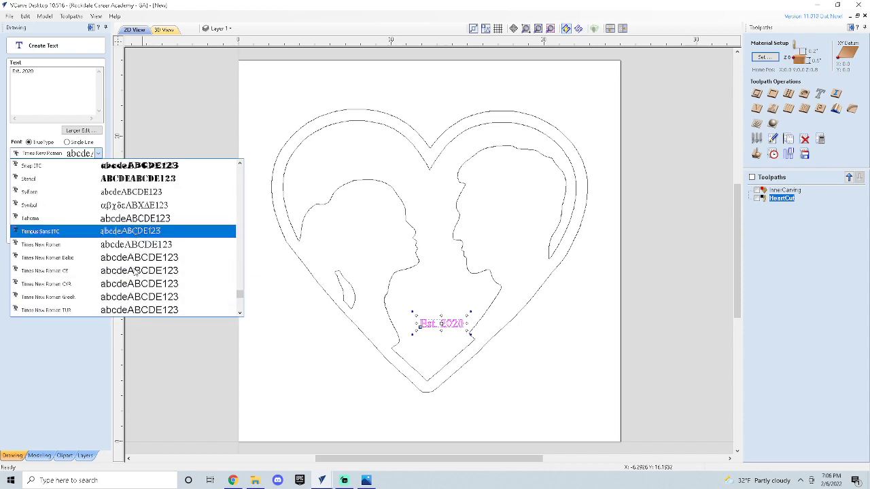
scroll(136, 271, down, 4)
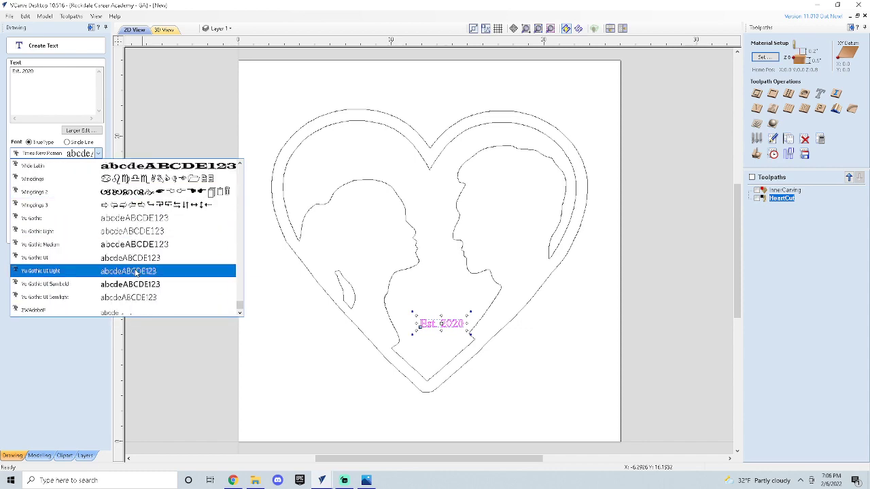
scroll(136, 271, up, 12)
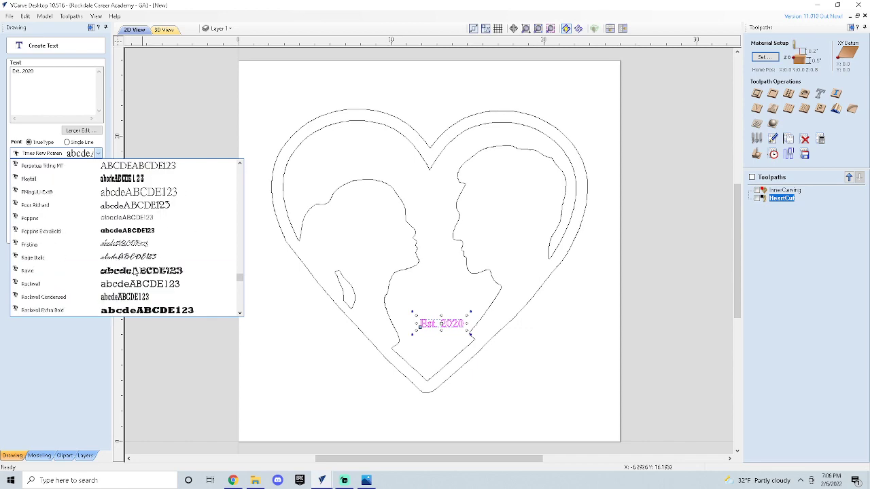
scroll(134, 272, up, 8)
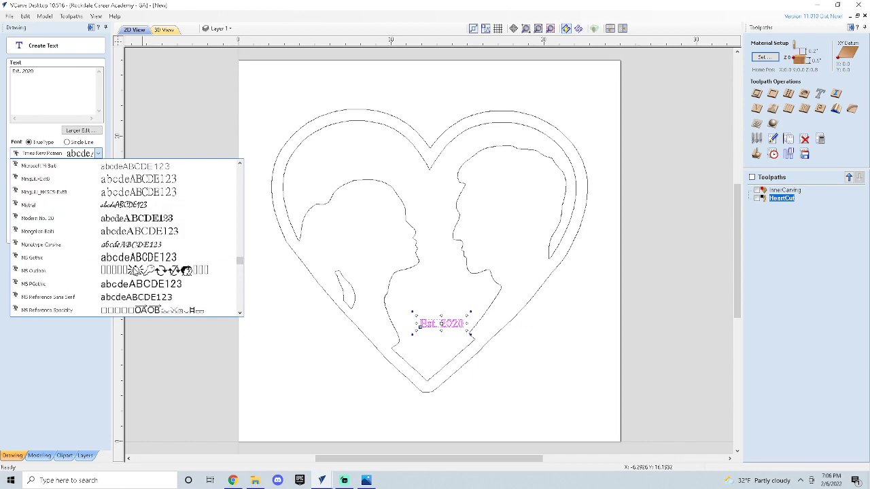
scroll(135, 271, up, 6)
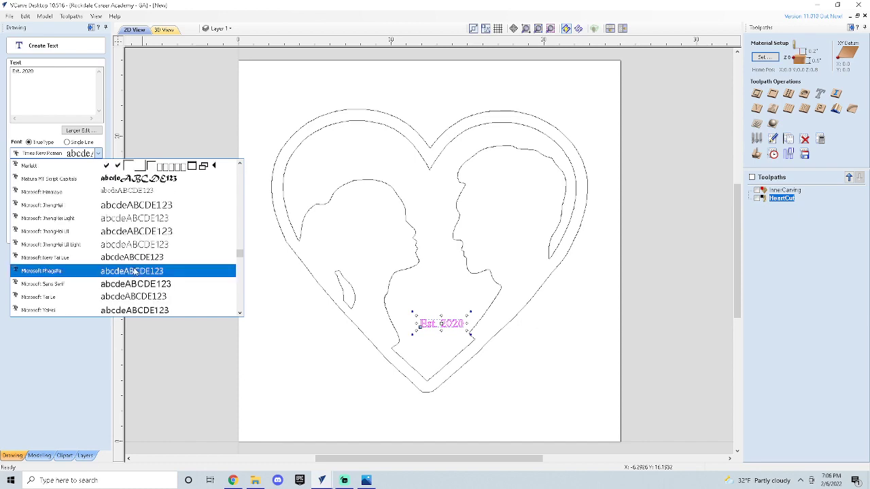
scroll(134, 271, up, 8)
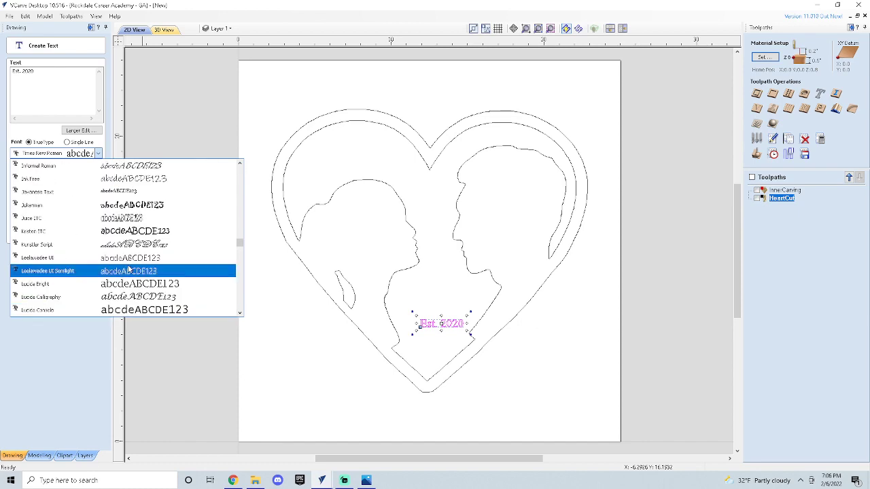
click(128, 246)
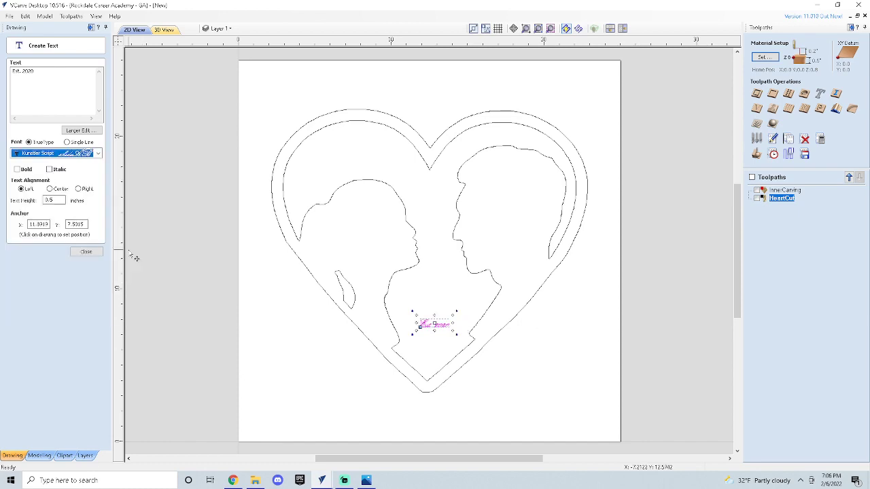
click(86, 252)
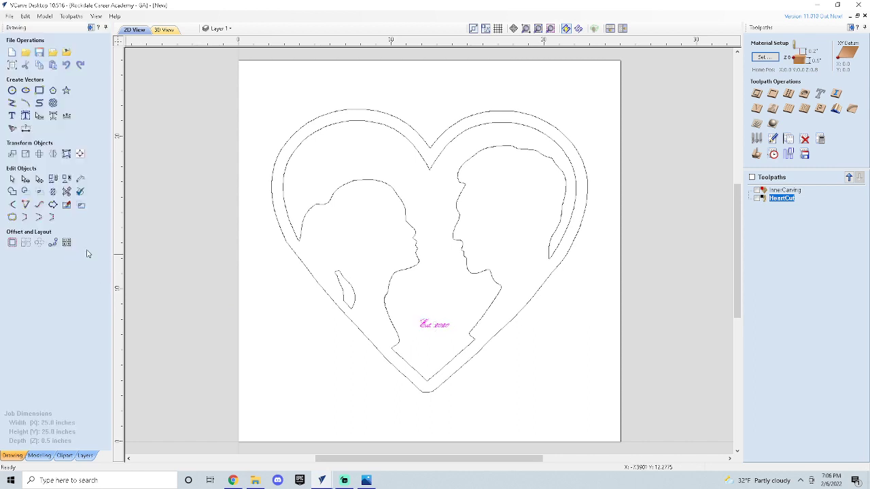
Step: Enlarge the "Est. 2020" text to about 6.68 inches wide, across the lower part of the heart
click(421, 330)
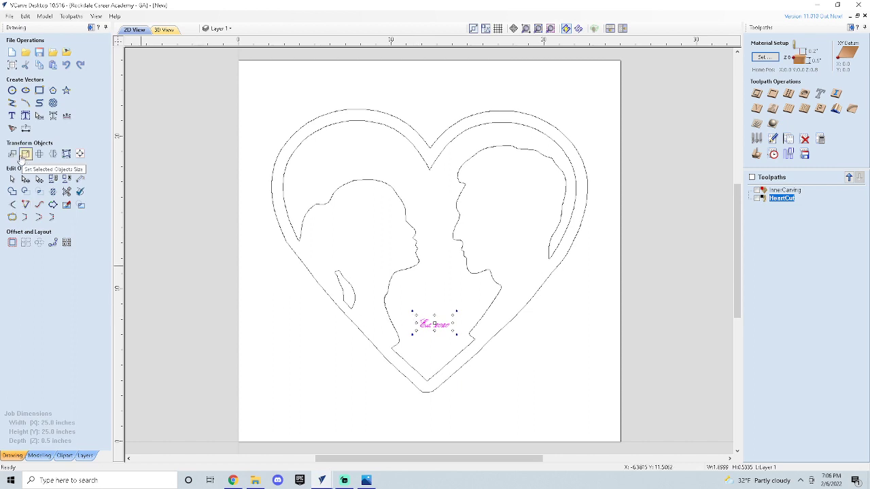
click(25, 155)
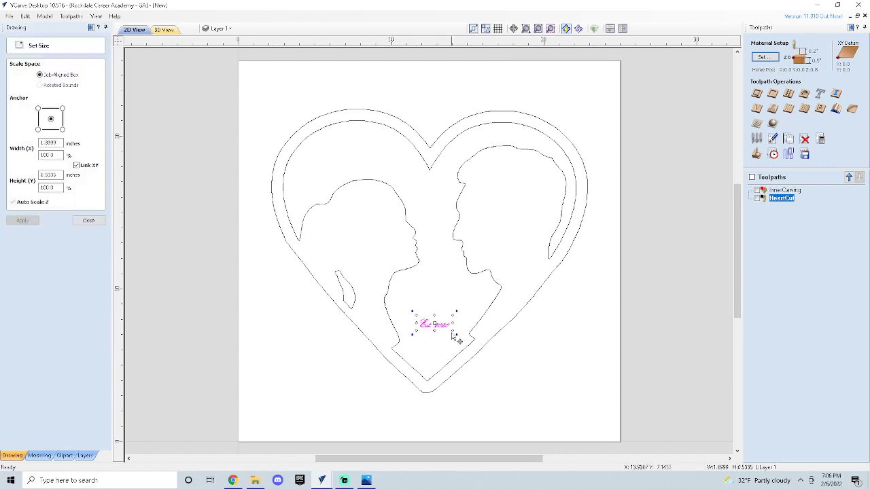
drag(416, 315, 439, 330)
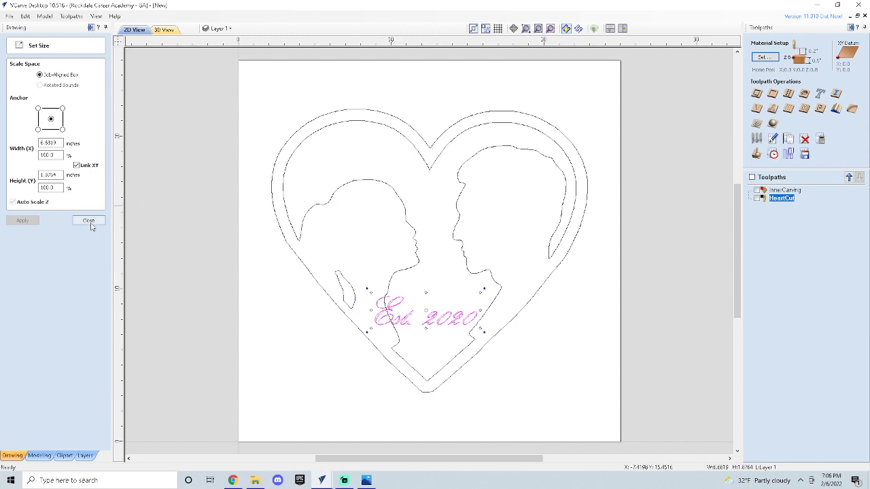
key(Escape)
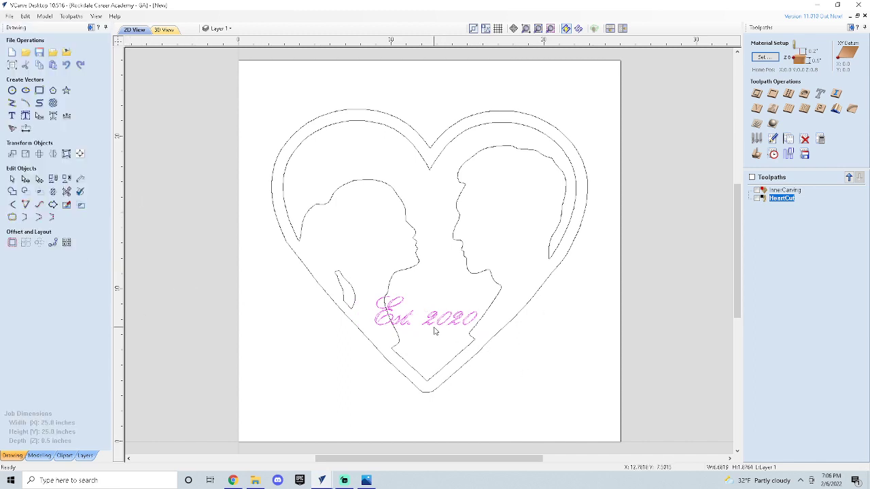
Step: Change the "Est. 2020" text's font to Elephant and finish editing the text
click(433, 323)
click(433, 323)
click(12, 116)
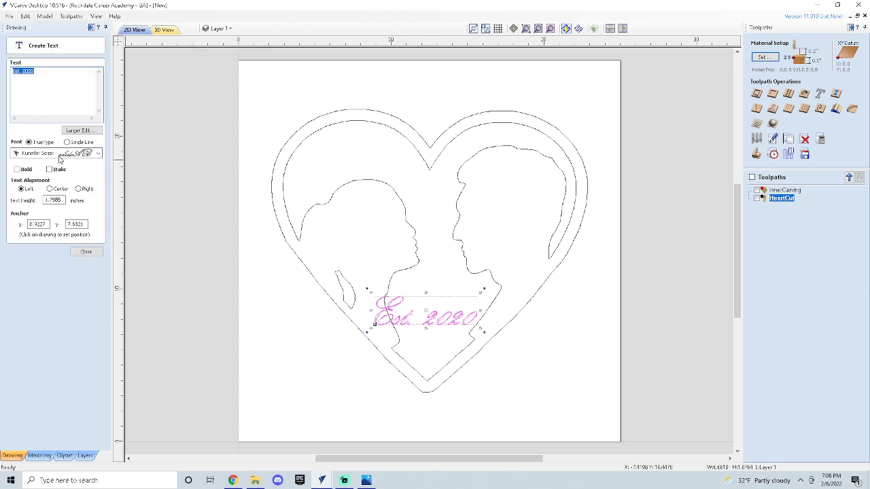
click(58, 155)
scroll(124, 258, down, 3)
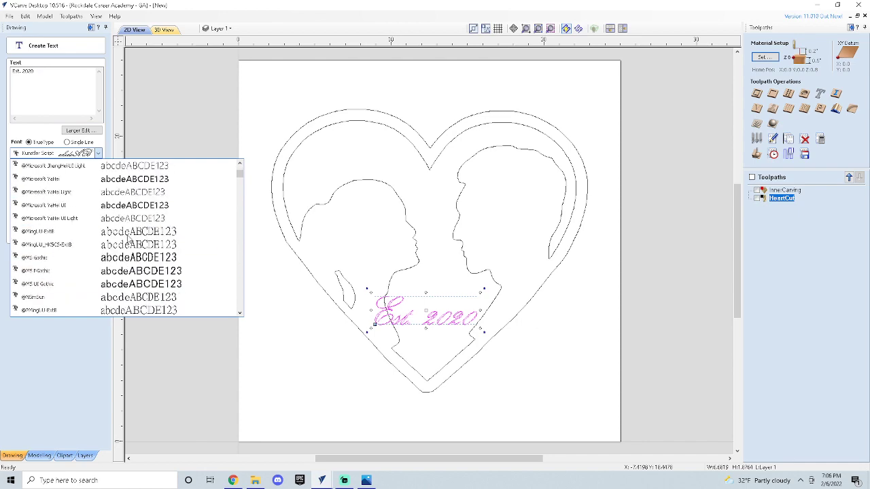
scroll(128, 237, up, 3)
scroll(127, 238, down, 15)
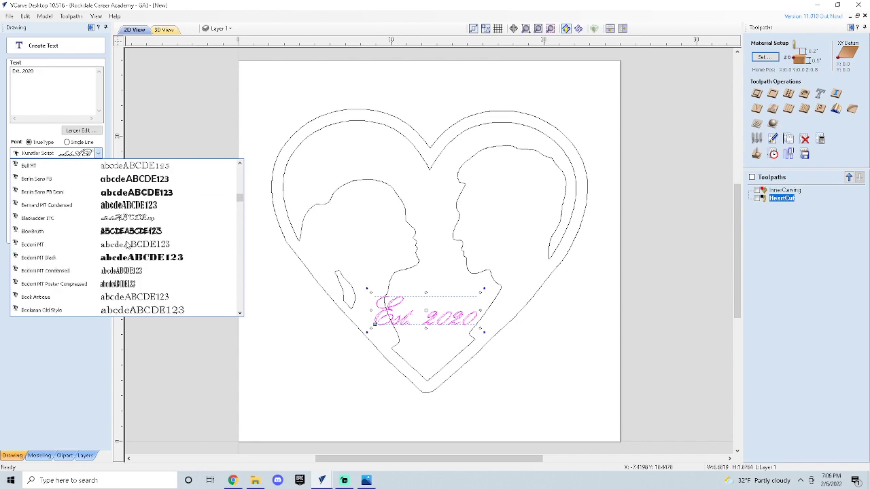
scroll(127, 246, down, 3)
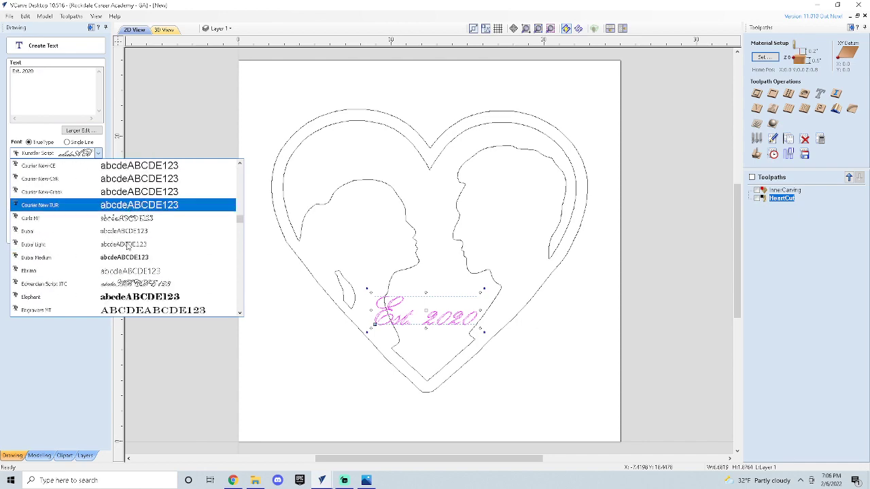
scroll(128, 247, down, 1)
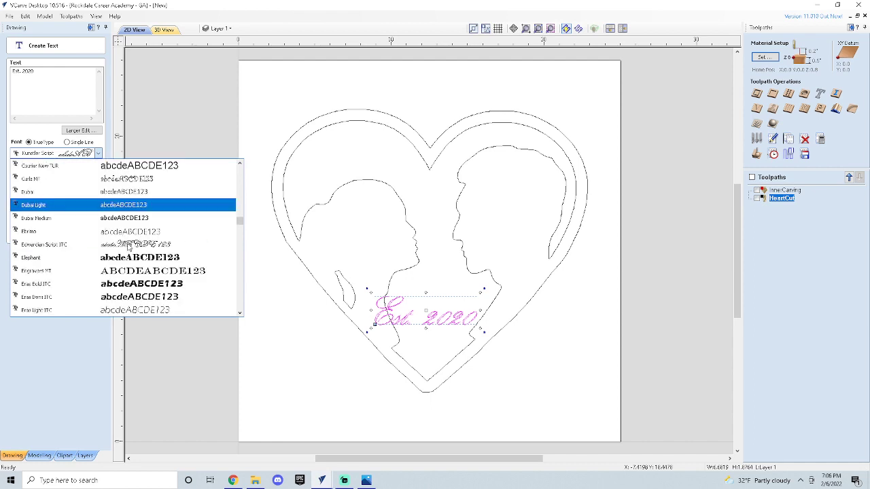
click(139, 257)
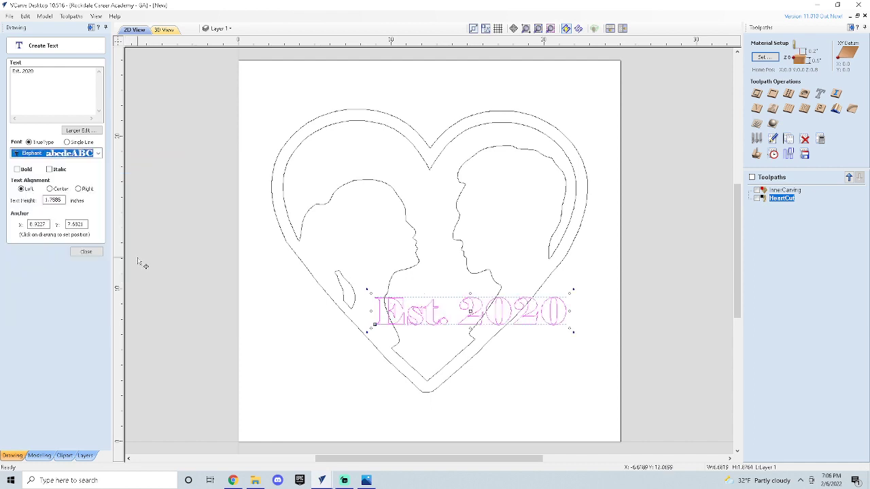
click(89, 254)
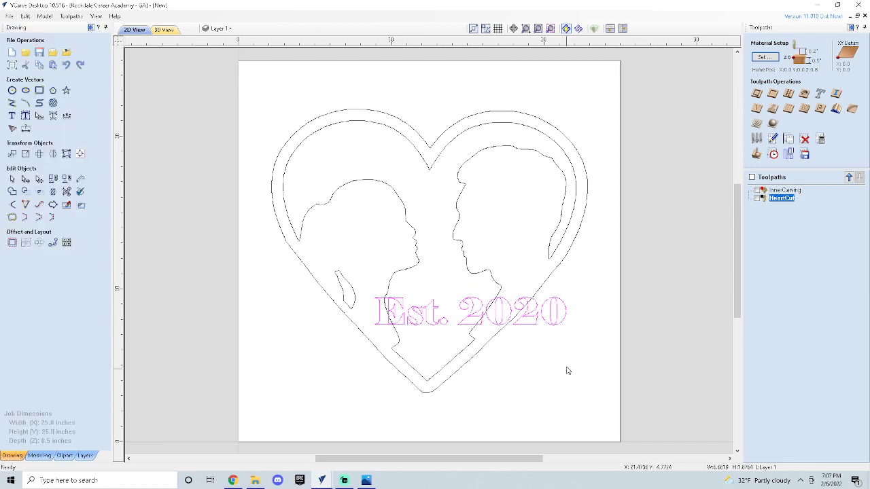
Step: Scale the "Est. 2020" text down to about 7.59 inches wide and move it into the heart's upper-left lobe, above the left head
click(559, 327)
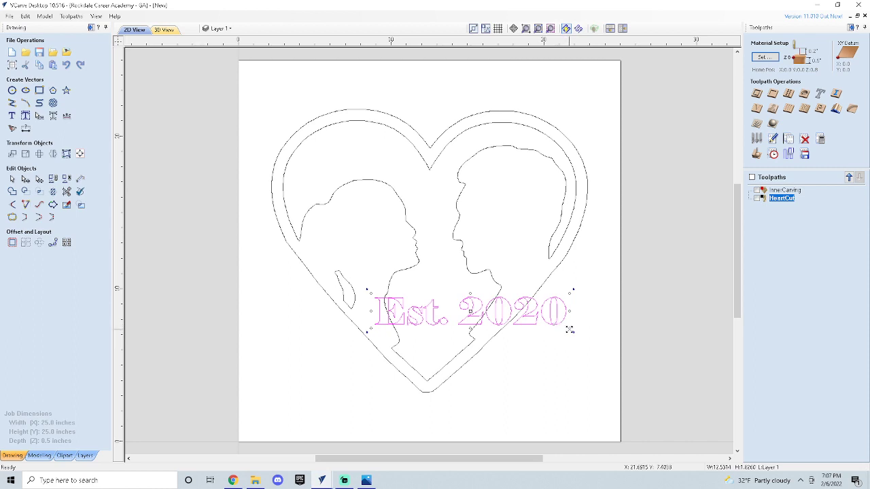
drag(569, 329, 541, 325)
drag(498, 318, 498, 318)
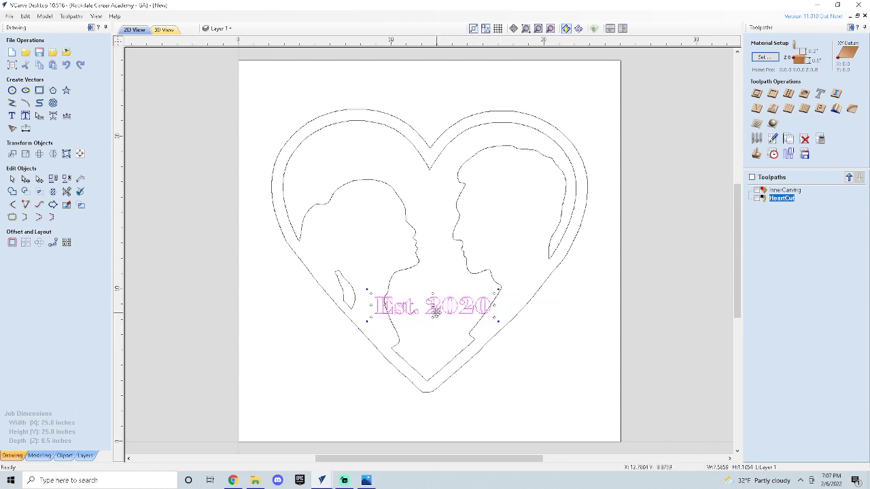
drag(435, 311, 362, 170)
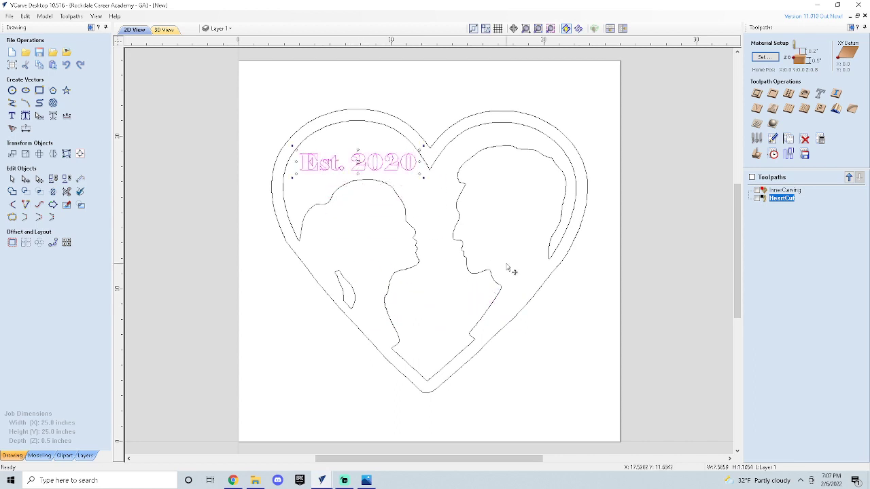
click(632, 354)
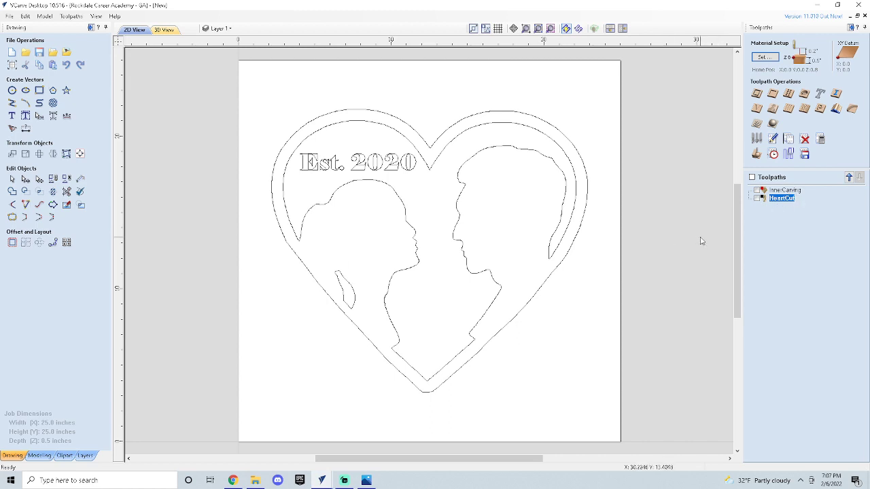
Step: Add the "Est. 2020" text to the vectors of the InnerCarving V-carve toolpath and recalculate it
click(796, 191)
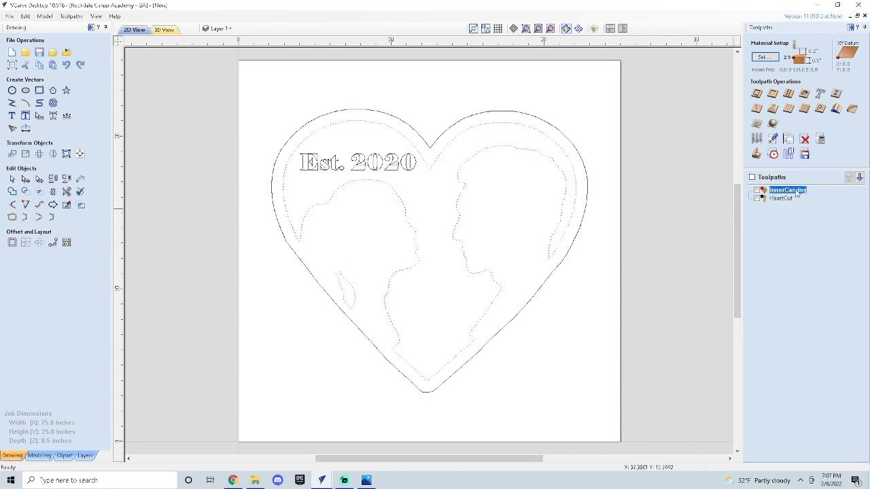
double_click(785, 192)
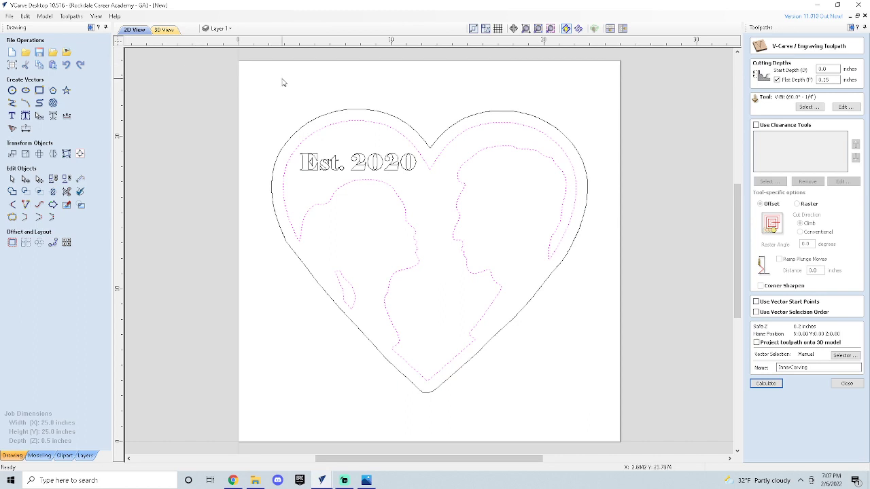
click(374, 173)
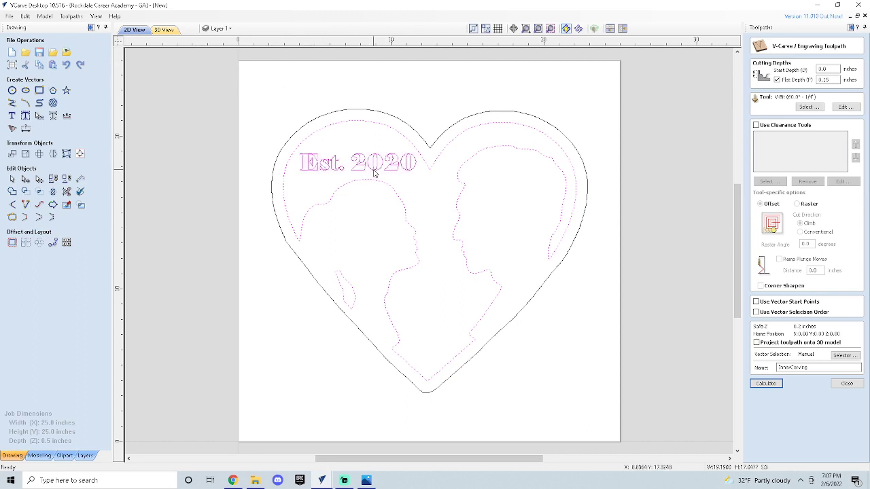
click(766, 384)
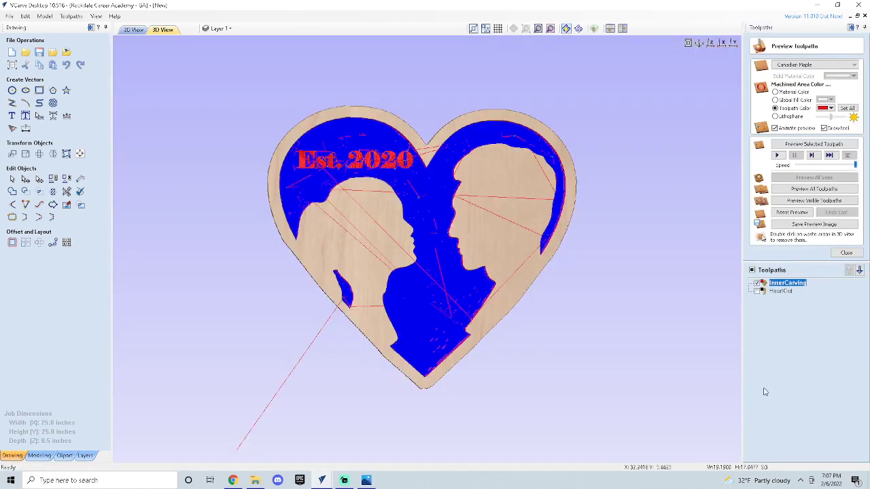
Step: Reset the preview, simulate all toolpaths with the updated carving, and remove the waste material around the heart
click(791, 212)
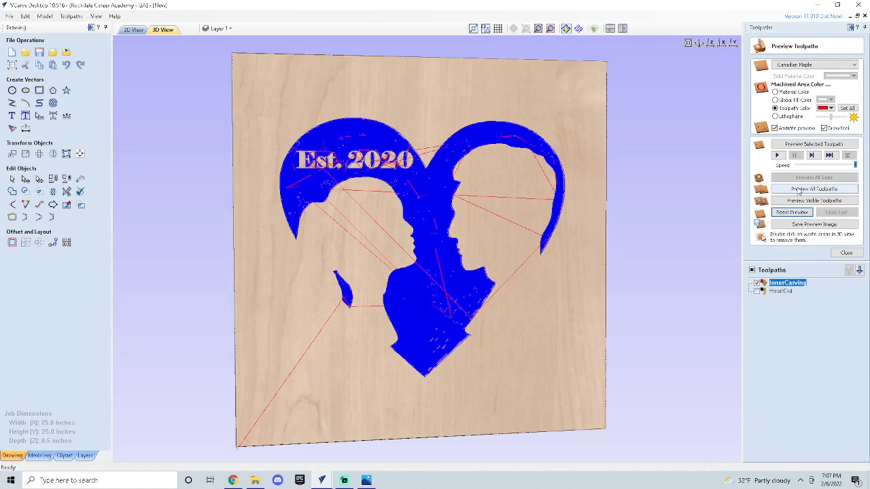
click(800, 189)
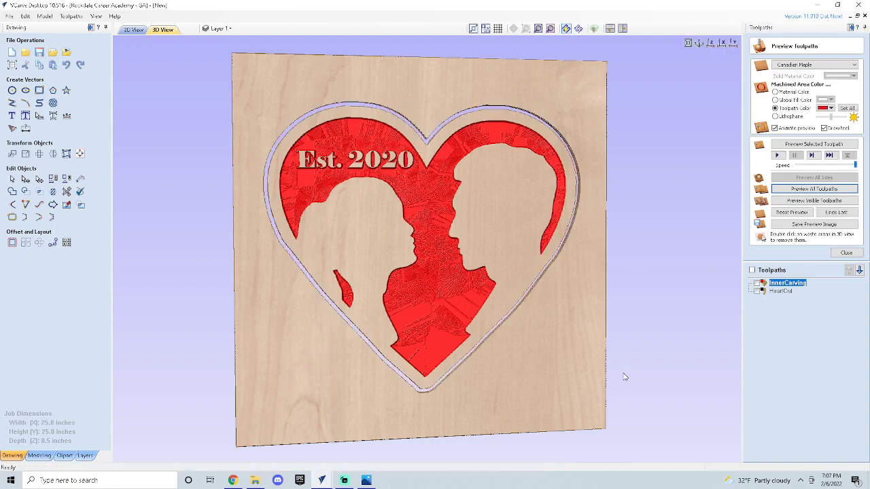
double_click(559, 390)
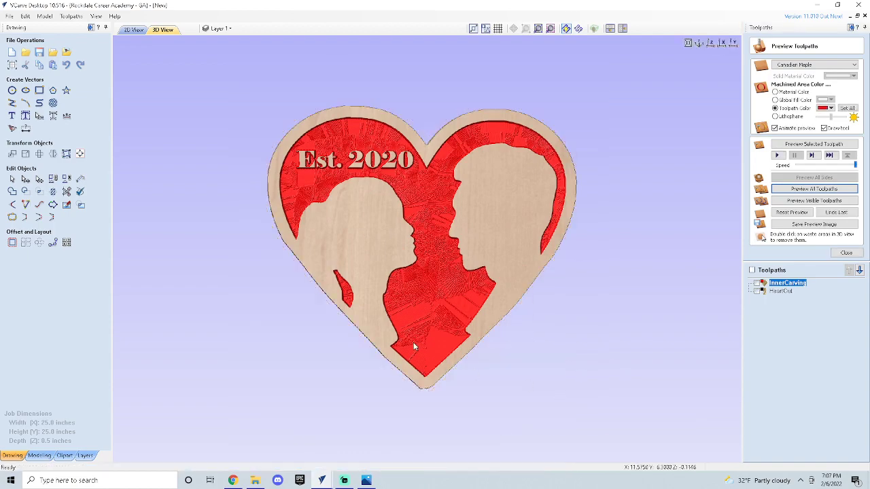
drag(301, 295, 585, 266)
click(133, 30)
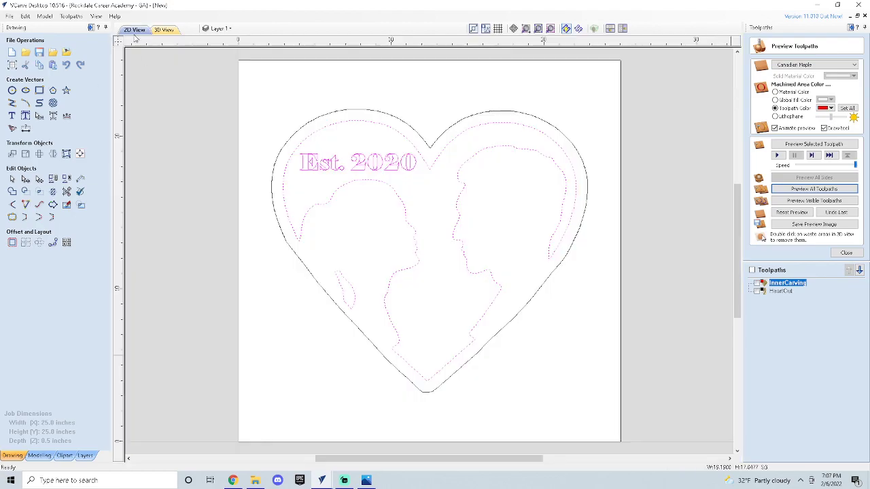
click(268, 374)
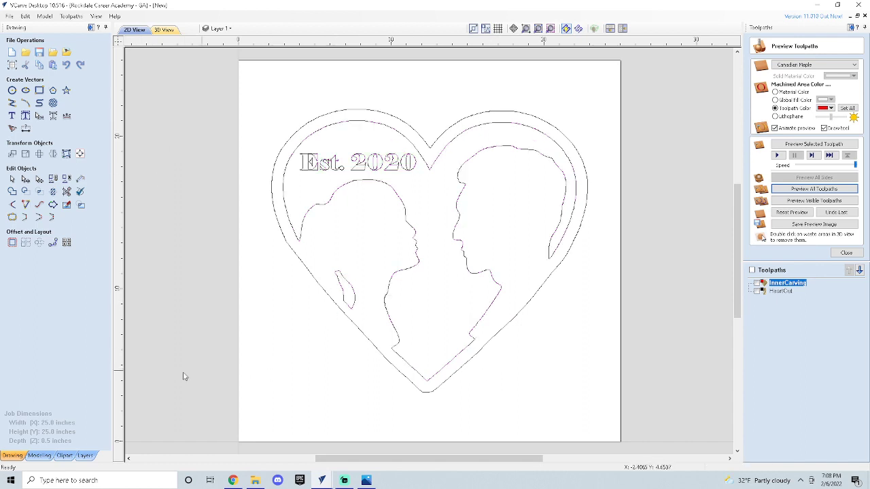
click(11, 116)
click(346, 349)
text(Mr. Sm)
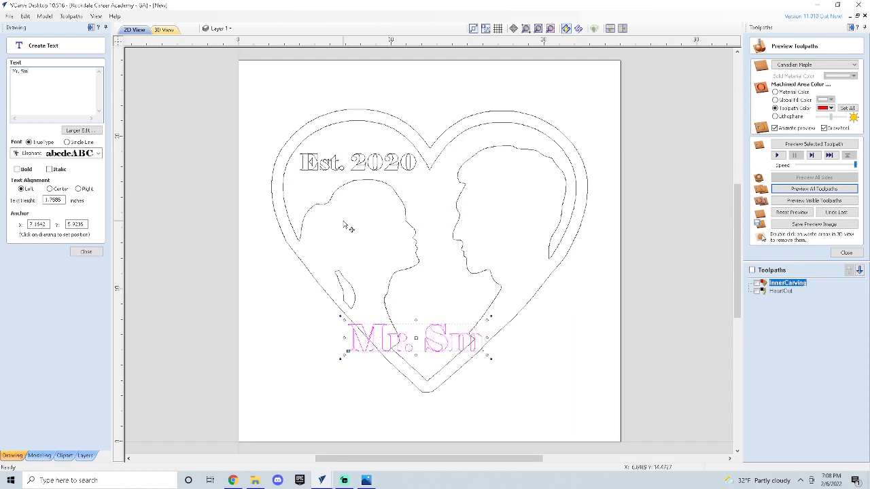
key(BackSpace)
key(BackSpace)
key(BackSpace)
key(BackSpace)
key(BackSpace)
text(s.)
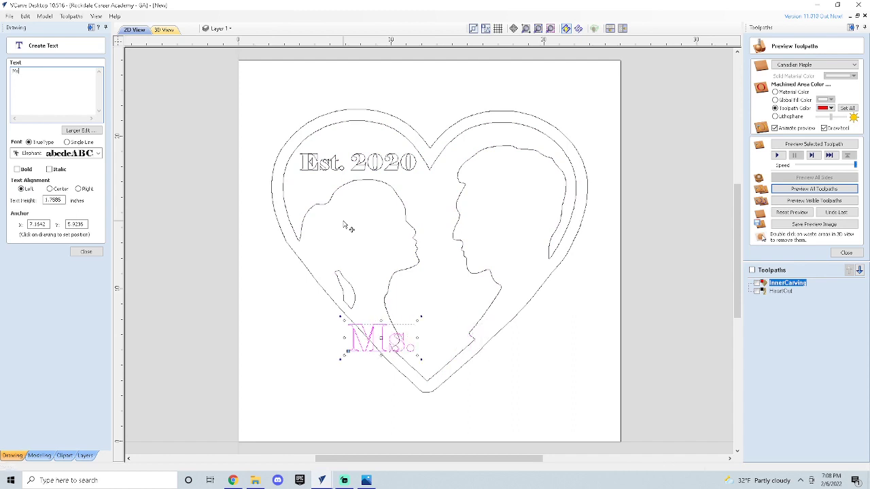
key(BackSpace)
key(BackSpace)
key(BackSpace)
key(Escape)
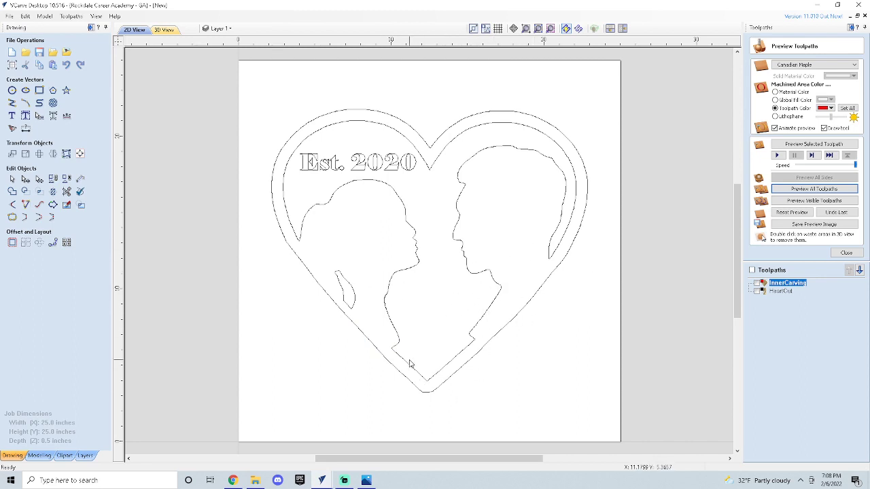
Step: Rerun the 3D preview of all toolpaths from uncut material, inspect the cut board at an angle, and remove the waste around the heart
click(162, 30)
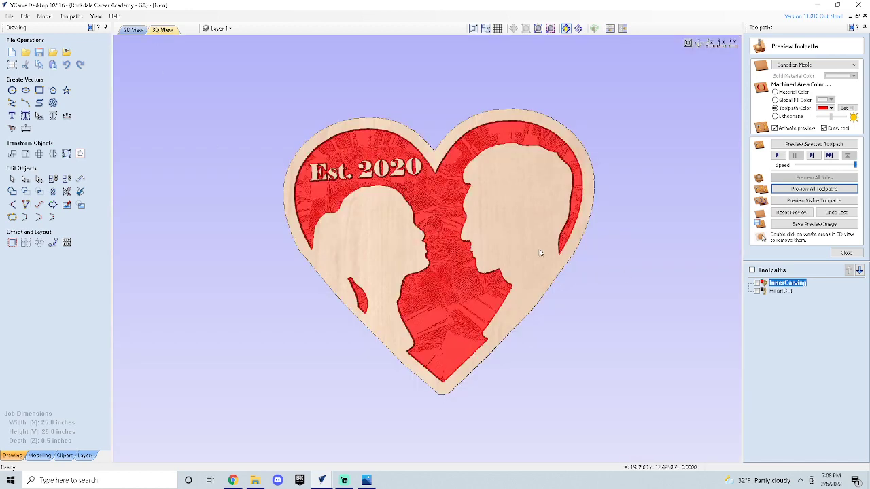
click(794, 215)
click(810, 192)
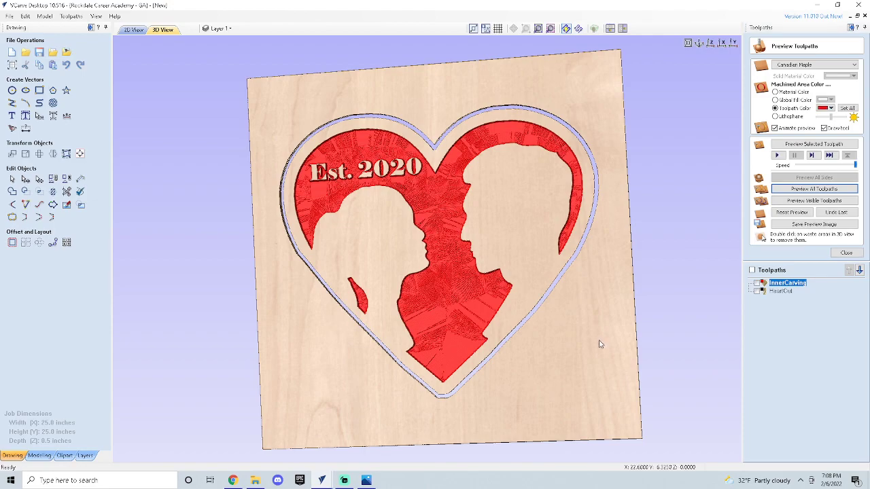
drag(600, 344, 651, 367)
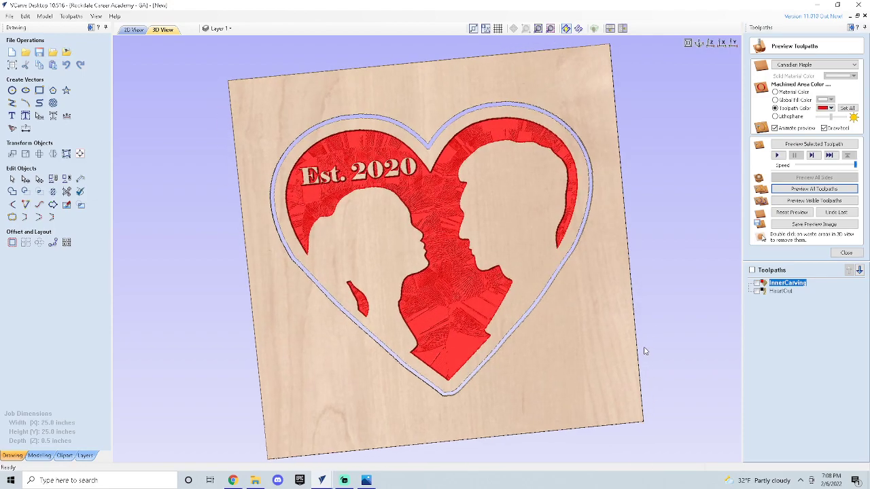
drag(302, 386, 362, 344)
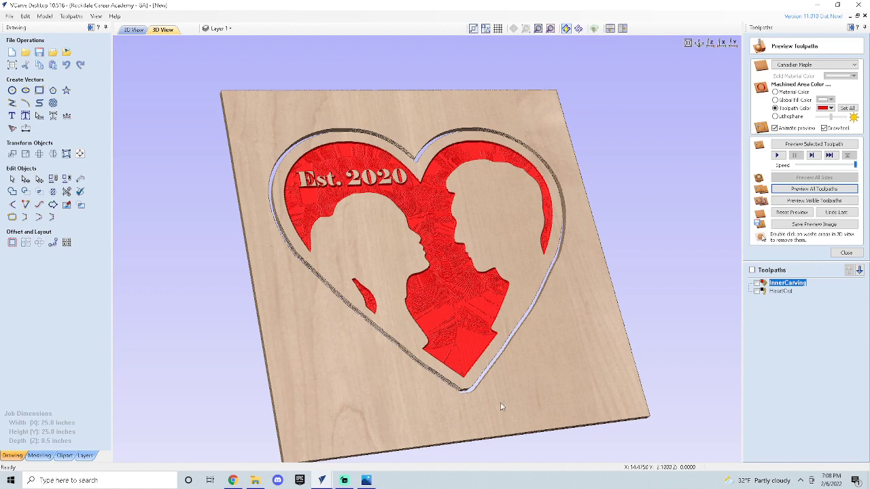
drag(578, 414, 526, 432)
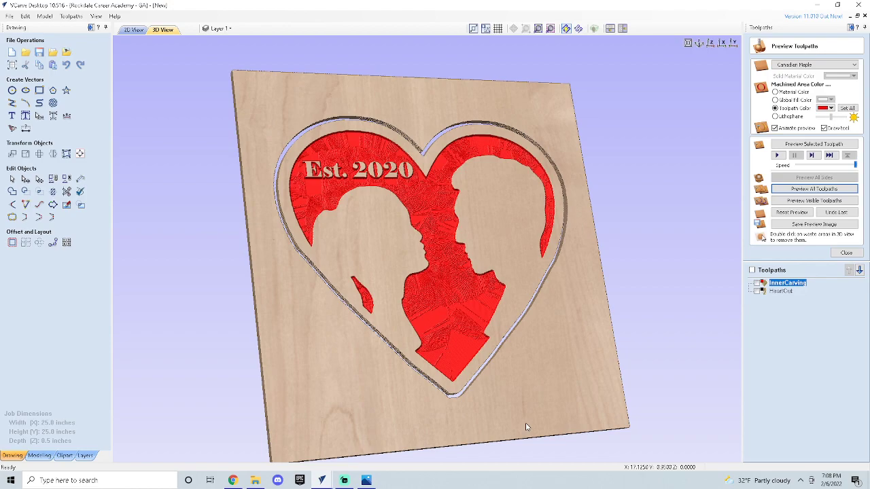
drag(551, 397, 431, 318)
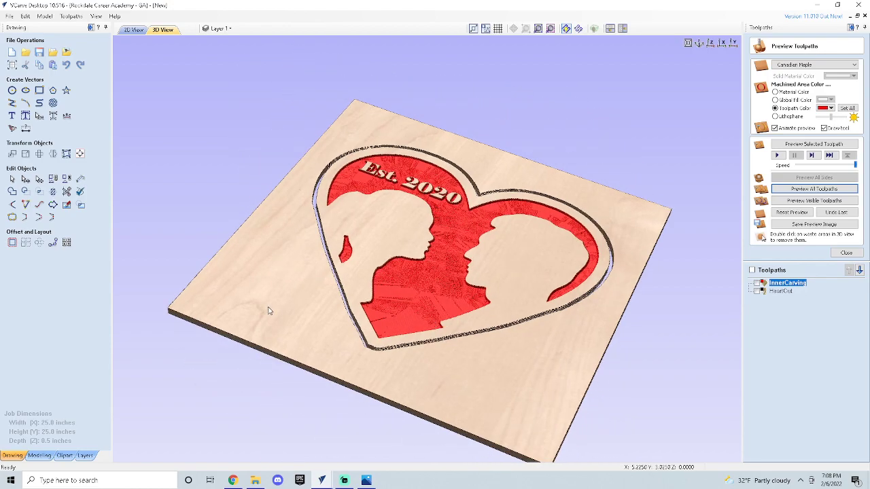
drag(268, 311, 569, 386)
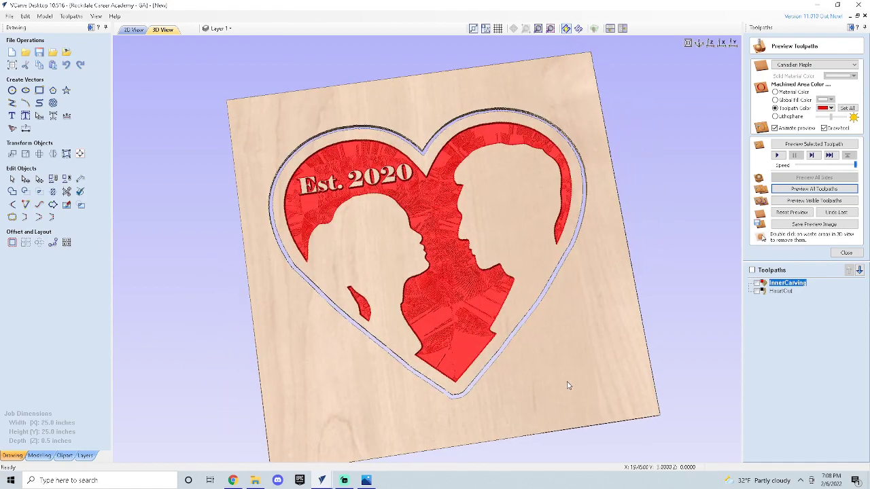
double_click(585, 341)
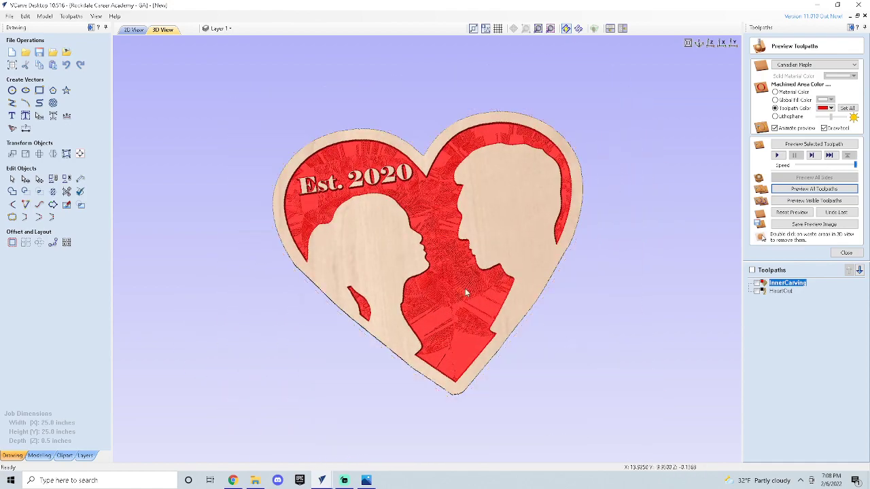
drag(465, 288, 506, 275)
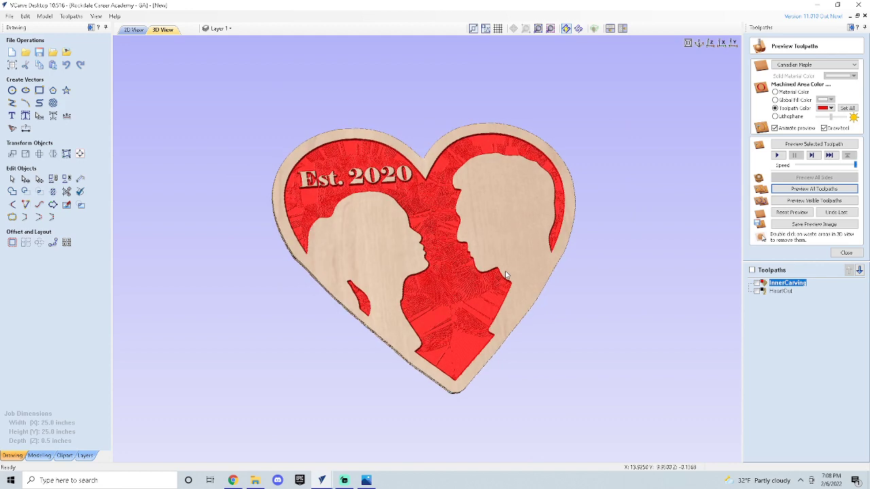
Step: Return to the 2D view of the heart design and close the toolpath preview
key(F2)
key(F4)
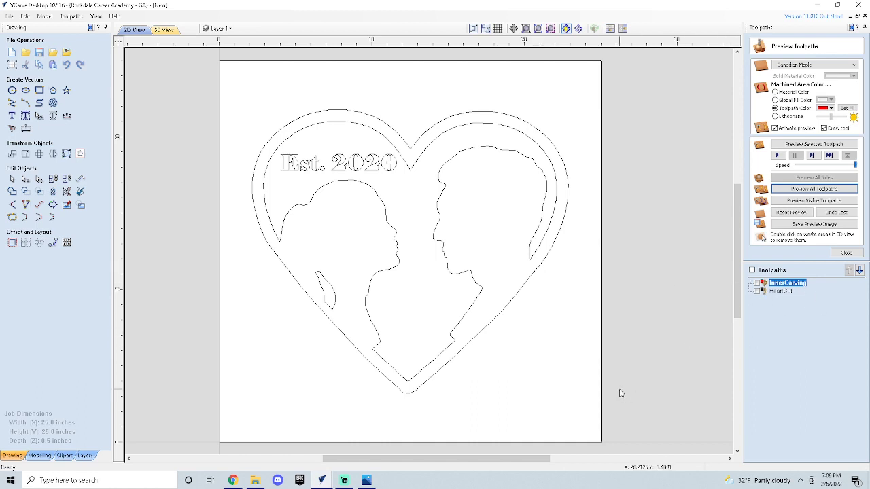
click(847, 253)
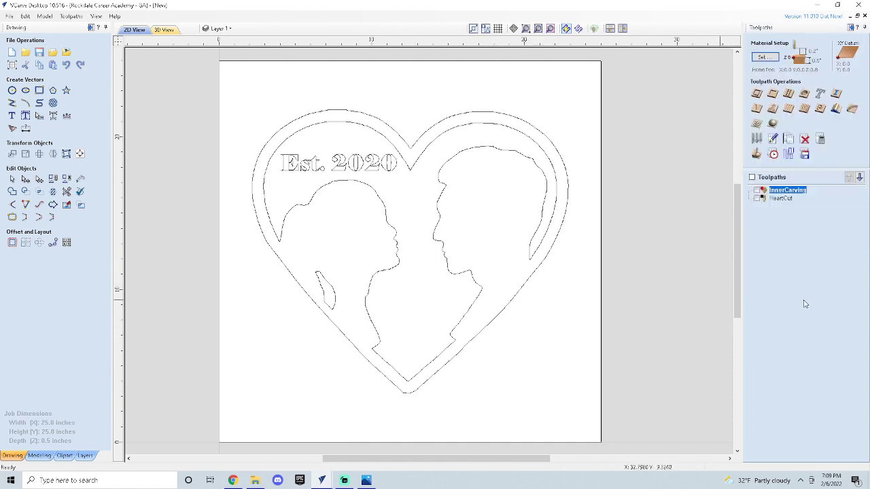